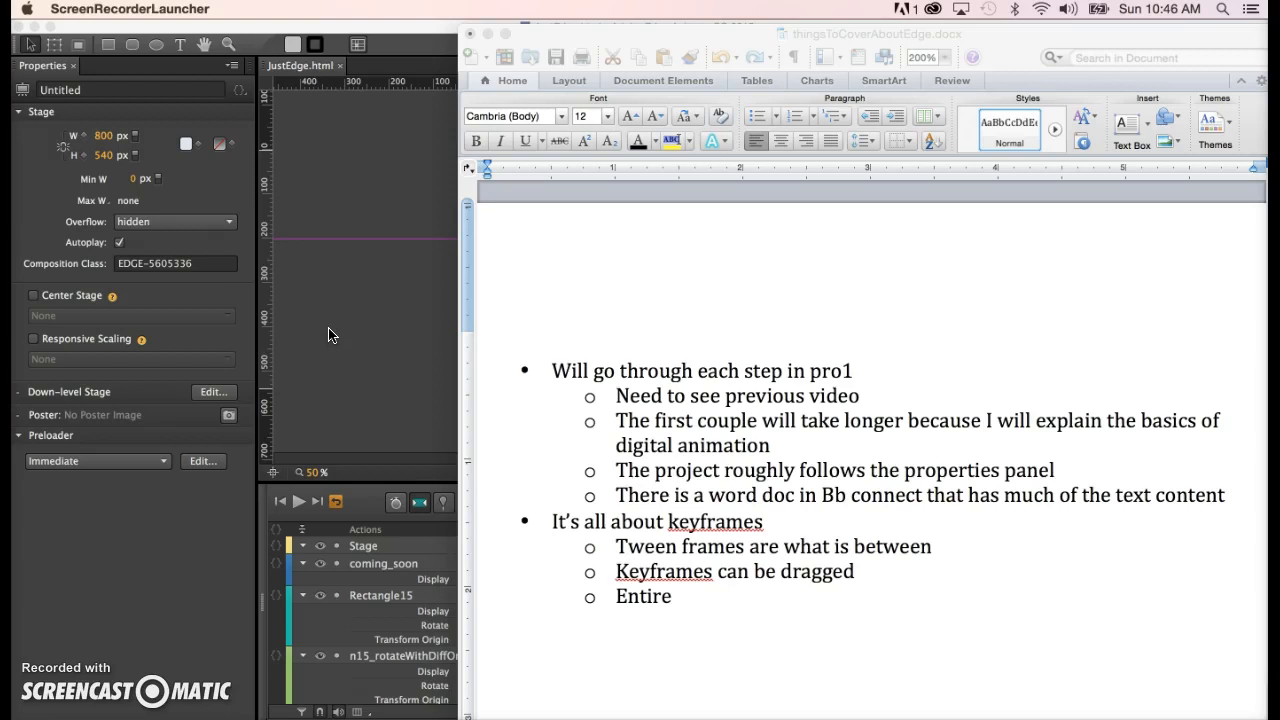
# - Bring the JustEdge.html example forward and scrub from the start through the title
pyautogui.click(381, 335)
pyautogui.click(149, 543)
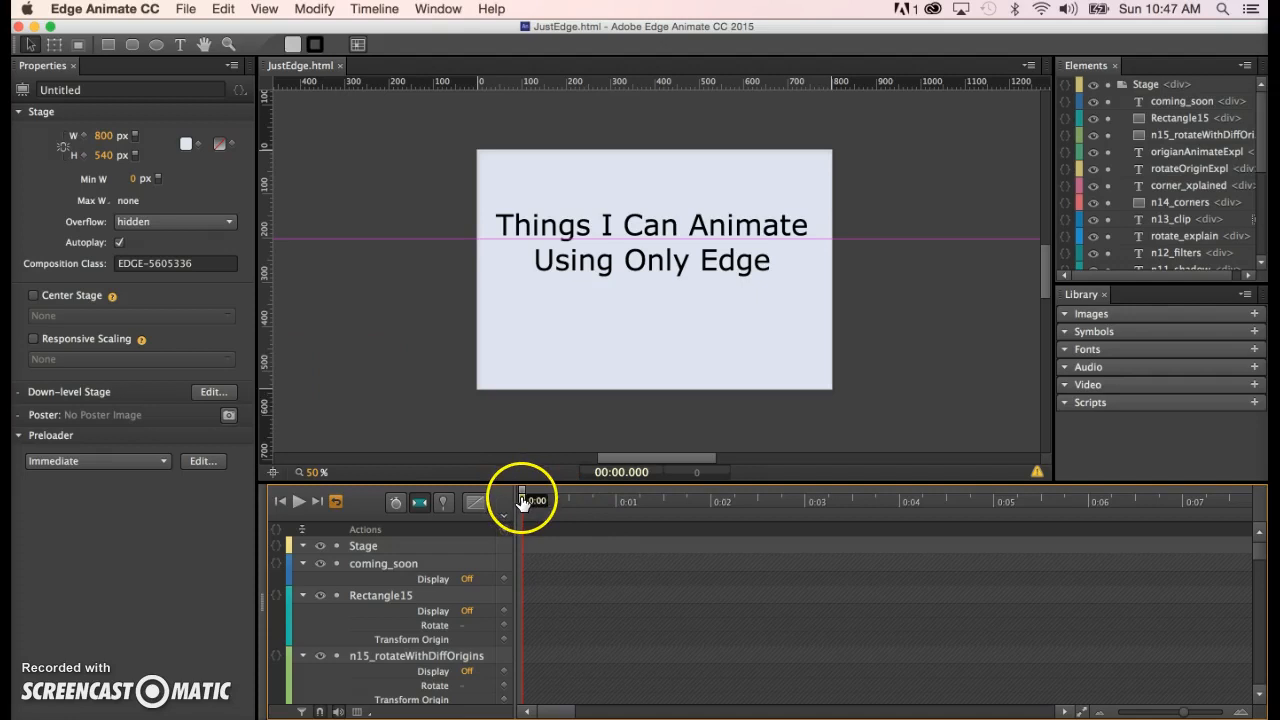
pyautogui.moveTo(521, 500)
pyautogui.mouseDown()
pyautogui.moveTo(534, 500)
pyautogui.moveTo(515, 498)
pyautogui.moveTo(524, 503)
pyautogui.mouseUp()
pyautogui.moveTo(522, 503)
pyautogui.mouseDown()
pyautogui.moveTo(617, 505)
pyautogui.moveTo(500, 516)
pyautogui.moveTo(633, 514)
pyautogui.moveTo(500, 514)
pyautogui.mouseUp()
pyautogui.moveTo(531, 500); pyautogui.dragTo(1013, 553)
# - Jump to the 1:24 rotation demo and scrub through the 360-degree bar rotation to 1:34
pyautogui.click(970, 580)
pyautogui.hscroll(10, 970, 582)
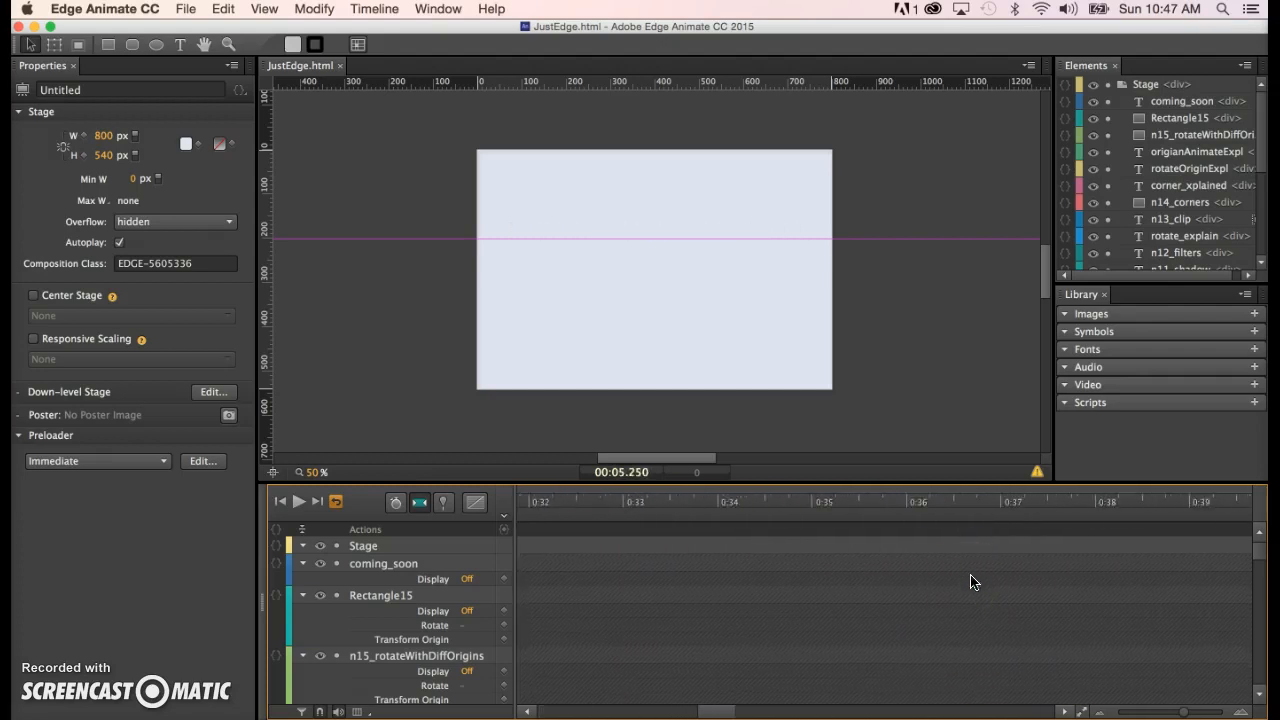
pyautogui.hscroll(8, 970, 582)
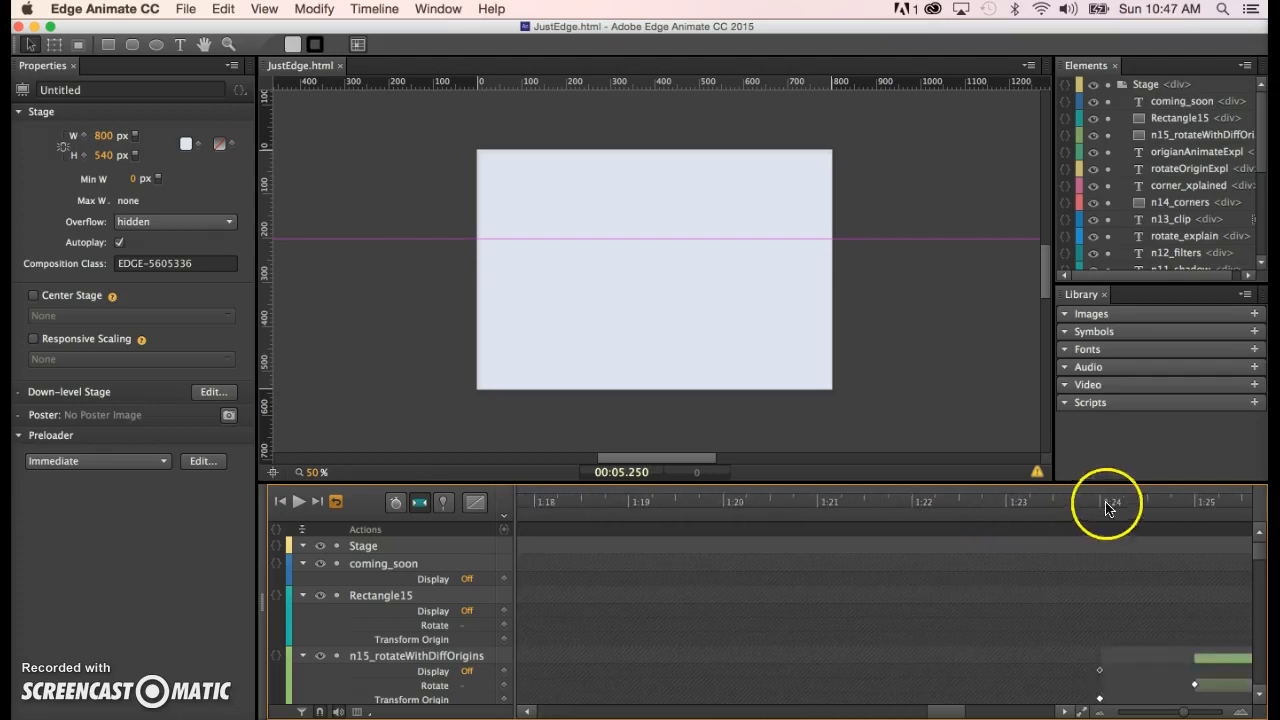
pyautogui.click(1160, 505)
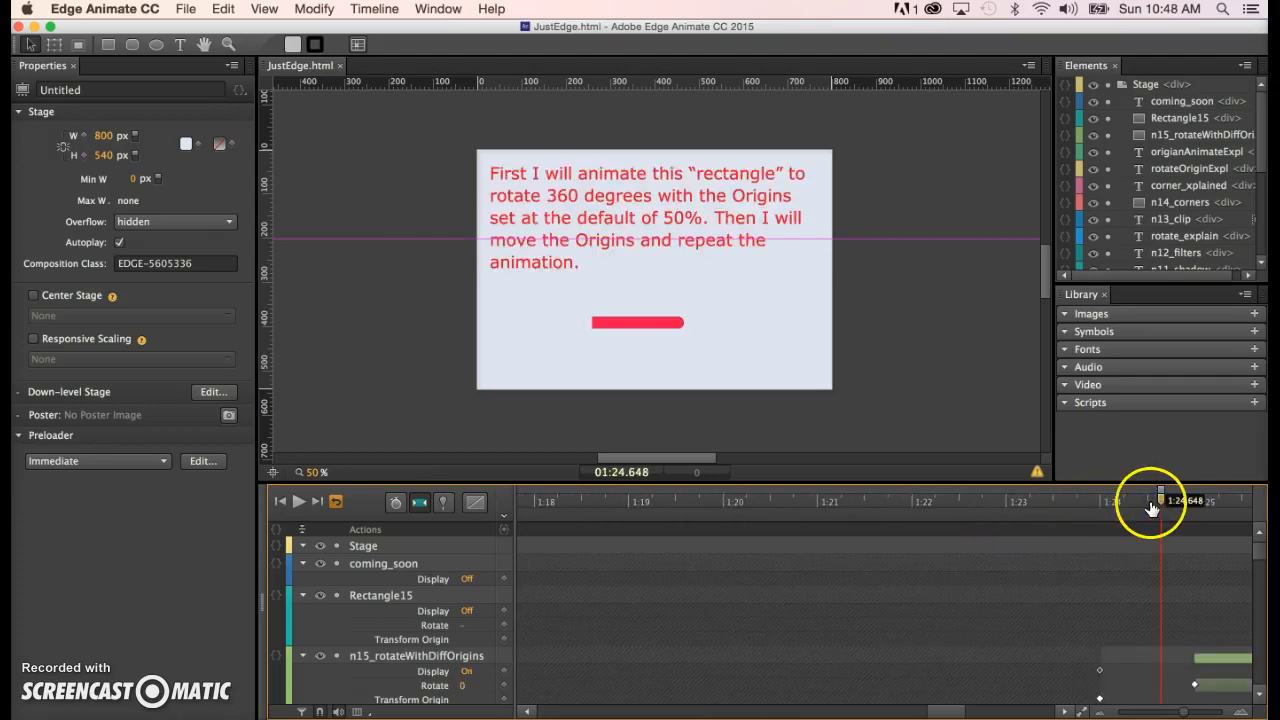
pyautogui.moveTo(1160, 502); pyautogui.dragTo(1020, 527)
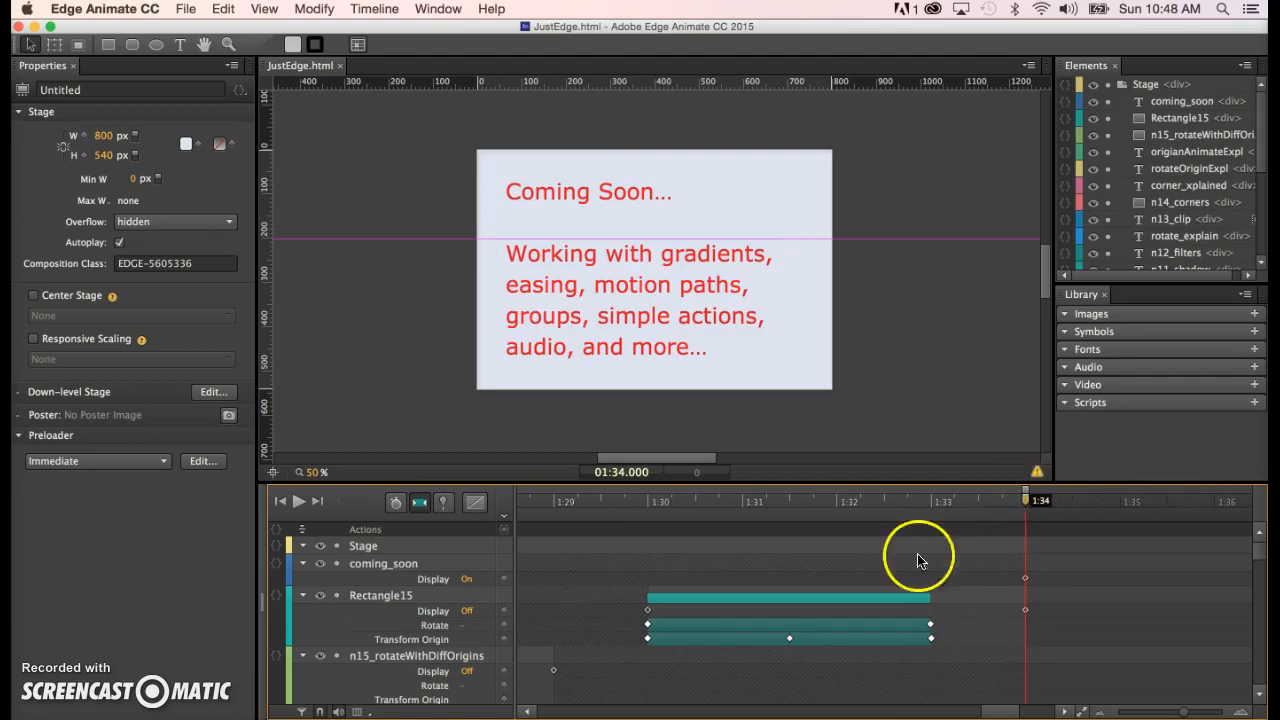
pyautogui.scroll(-5, 781, 622)
pyautogui.hscroll(-2, 781, 622)
pyautogui.hscroll(-5, 781, 622)
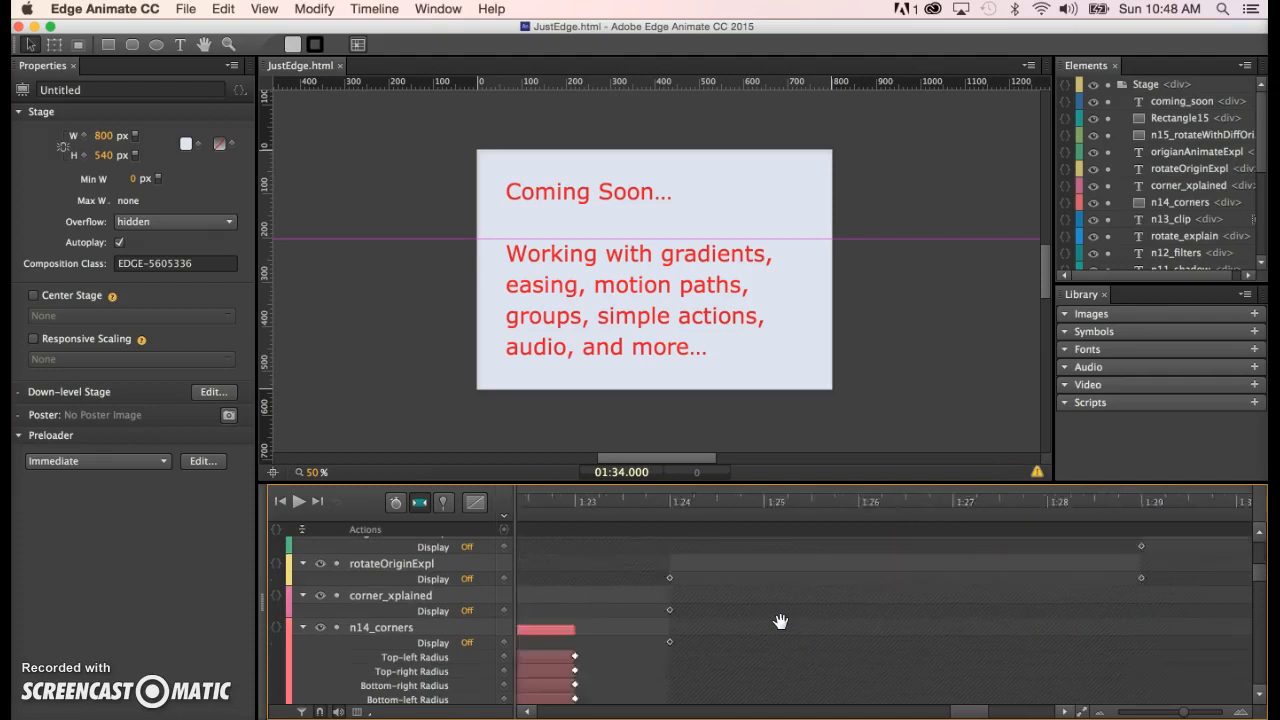
pyautogui.scroll(1, 781, 622)
pyautogui.scroll(-4, 781, 622)
pyautogui.scroll(-3, 781, 622)
pyautogui.click(673, 641)
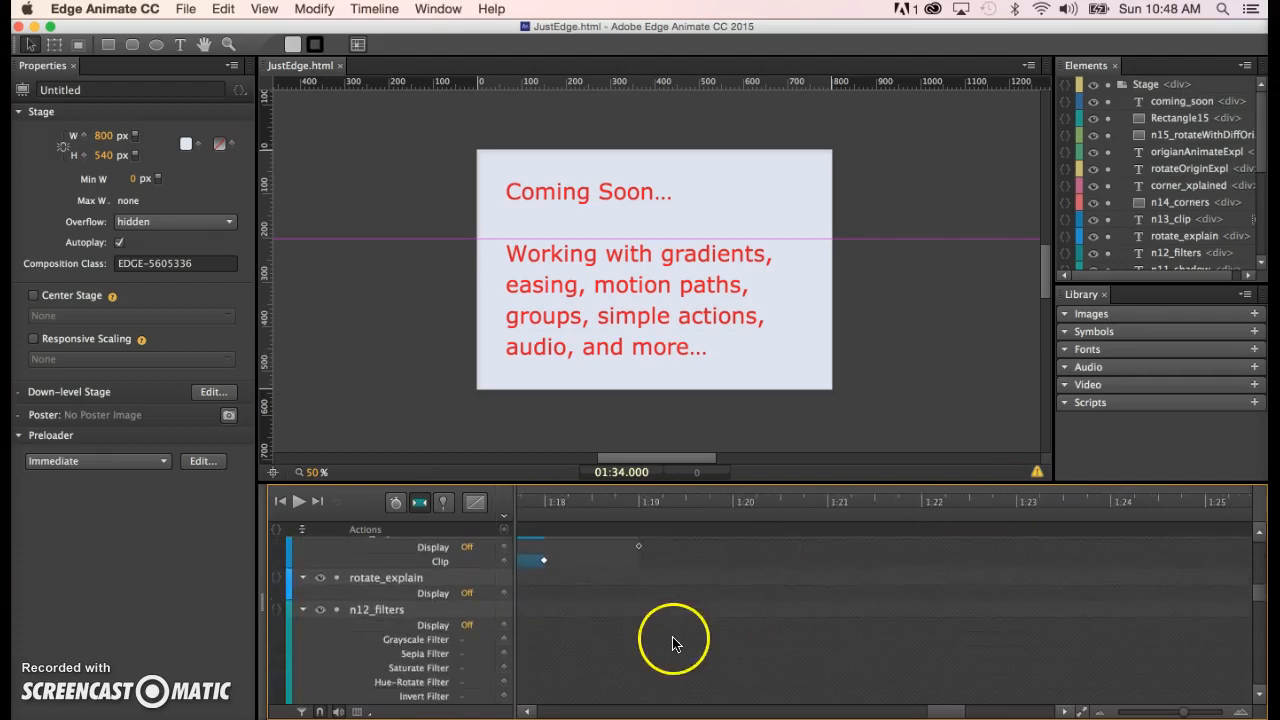
pyautogui.hscroll(-4, 673, 642)
pyautogui.scroll(1, 673, 642)
pyautogui.click(673, 642)
pyautogui.scroll(-5, 673, 643)
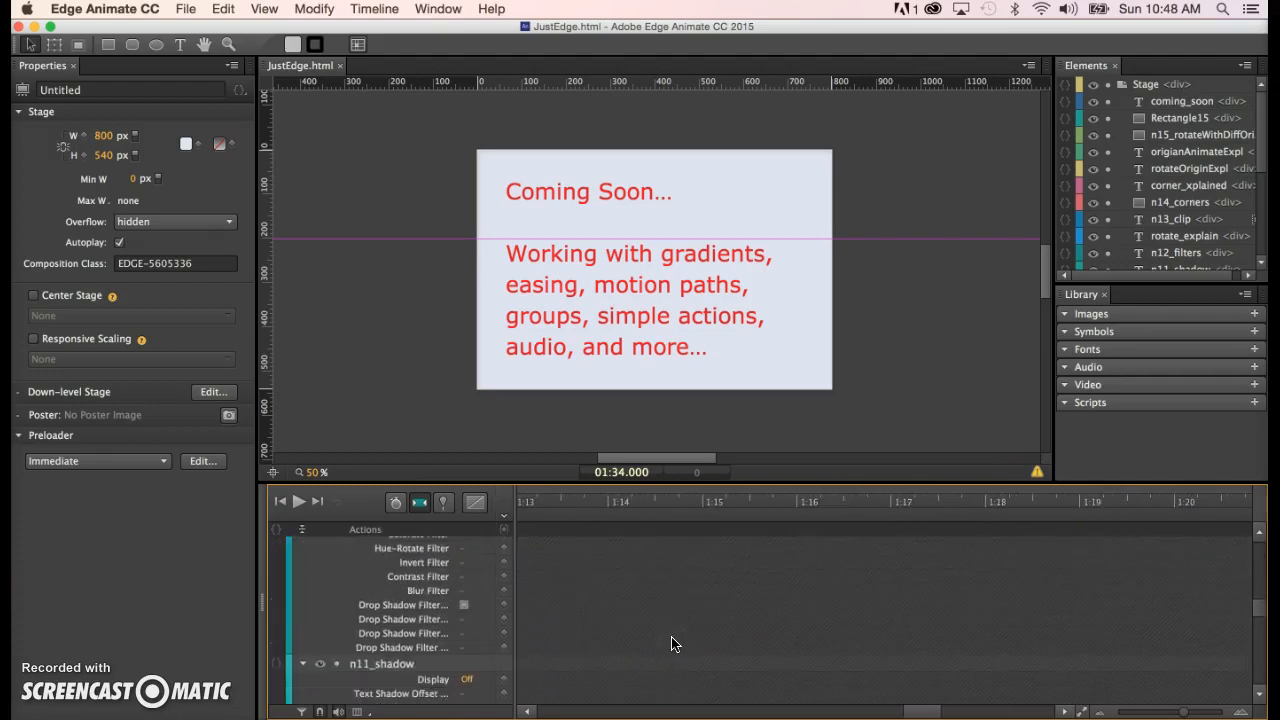
pyautogui.scroll(3, 673, 643)
pyautogui.scroll(-8, 673, 643)
pyautogui.hscroll(-3, 673, 643)
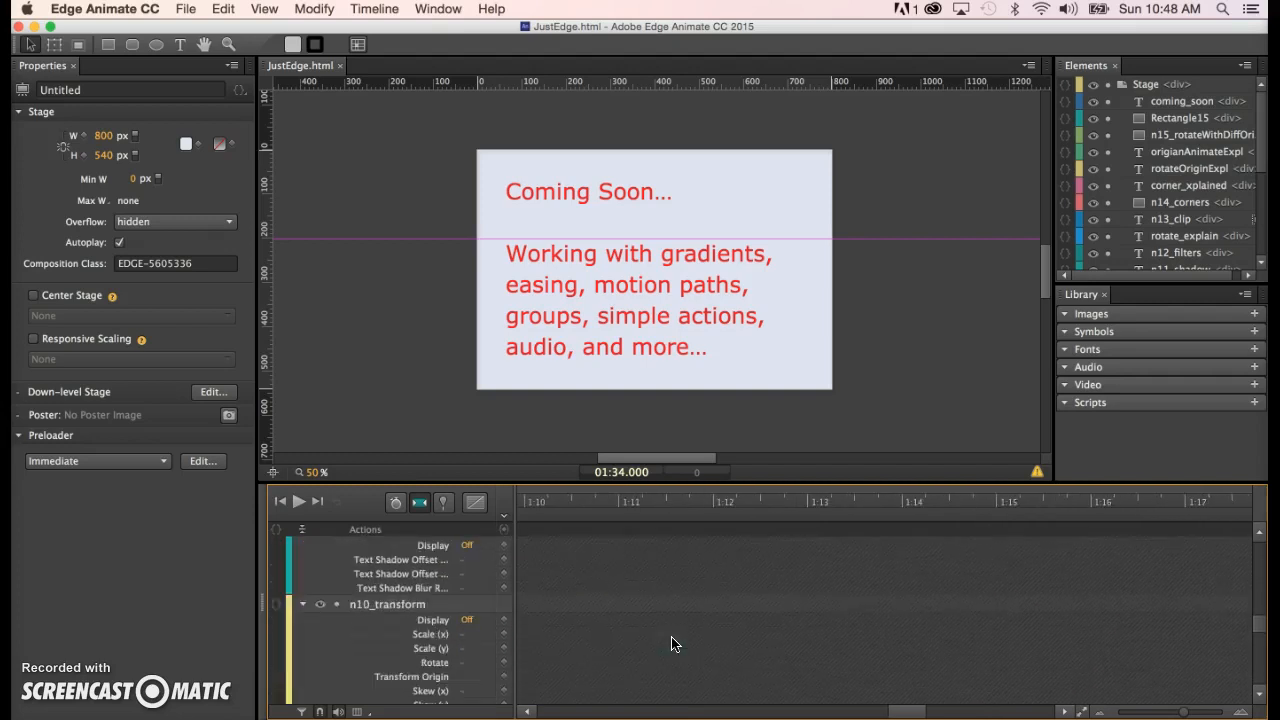
pyautogui.scroll(1, 673, 643)
pyautogui.scroll(-8, 673, 643)
pyautogui.hscroll(-5, 673, 643)
pyautogui.hscroll(-6, 673, 643)
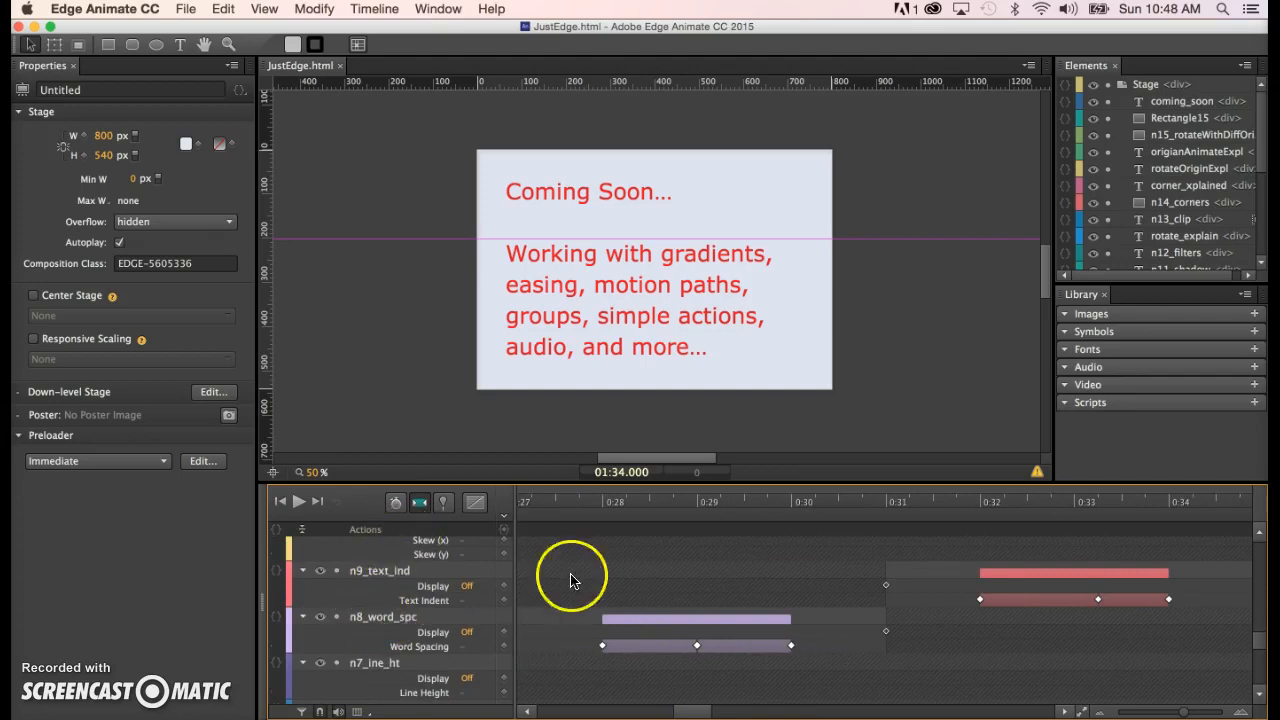
pyautogui.scroll(-3, 640, 669)
pyautogui.hscroll(-6, 640, 669)
pyautogui.hscroll(-1, 640, 667)
pyautogui.scroll(-4, 640, 667)
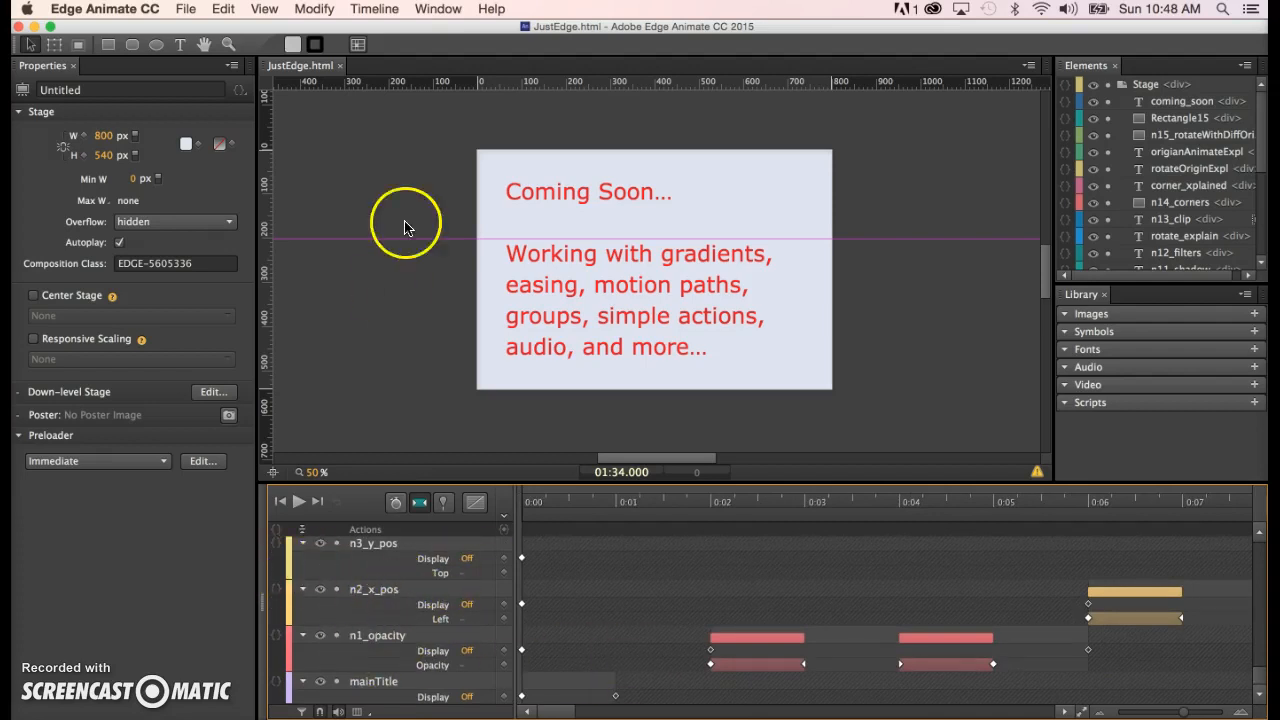
pyautogui.click(183, 10)
# - Create a new blank Untitled-1.html composition and bring it forward
pyautogui.click(198, 35)
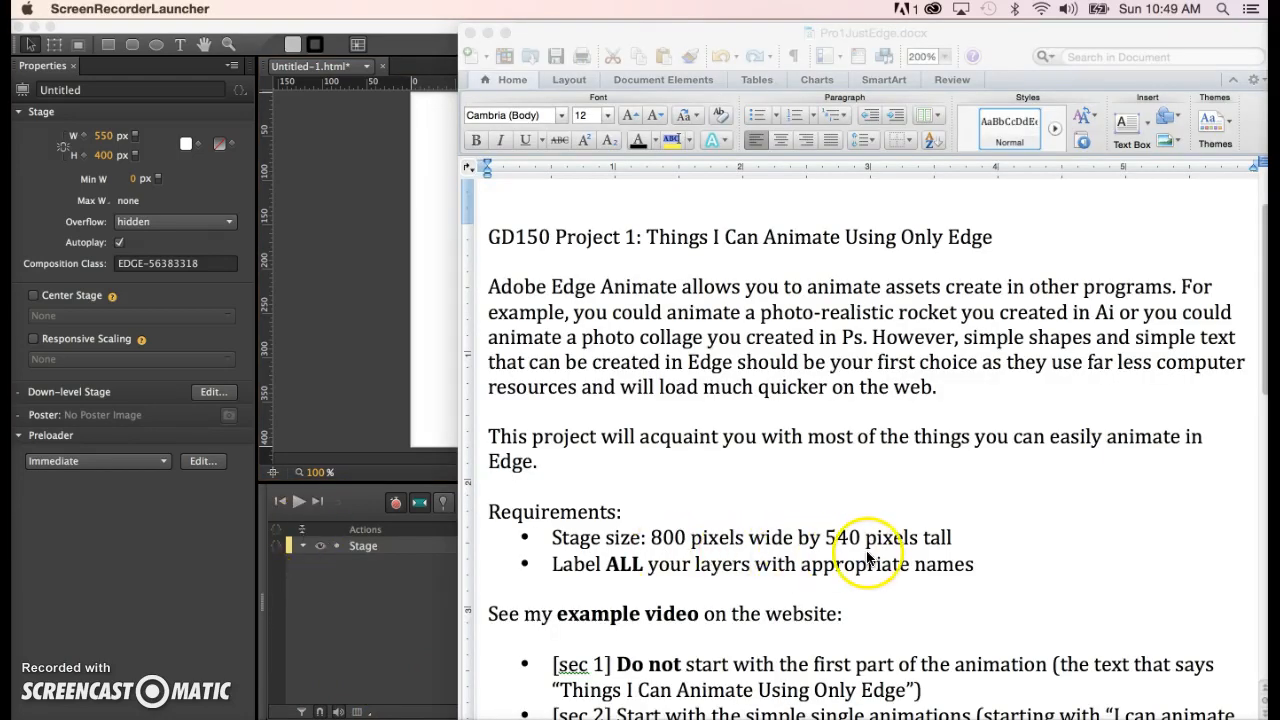
pyautogui.click(333, 258)
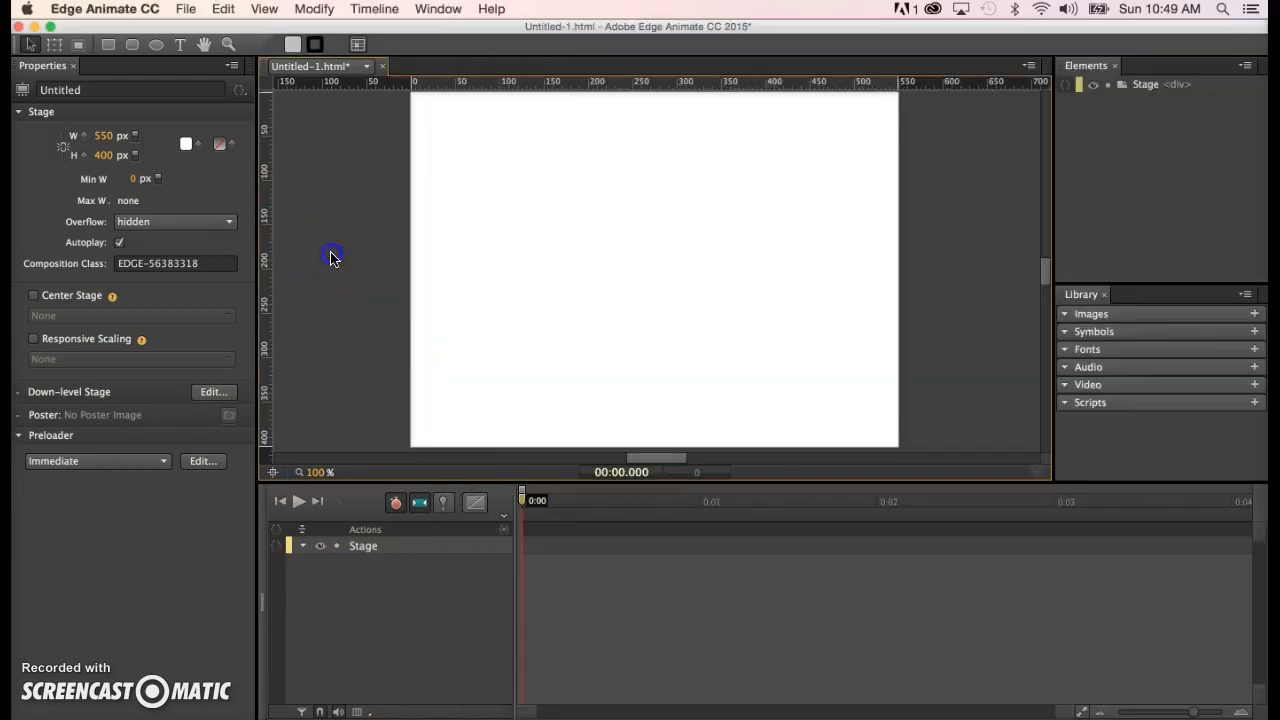
# - Set the stage height to 540 px and width to 800 px
pyautogui.click(104, 155)
pyautogui.write('540')
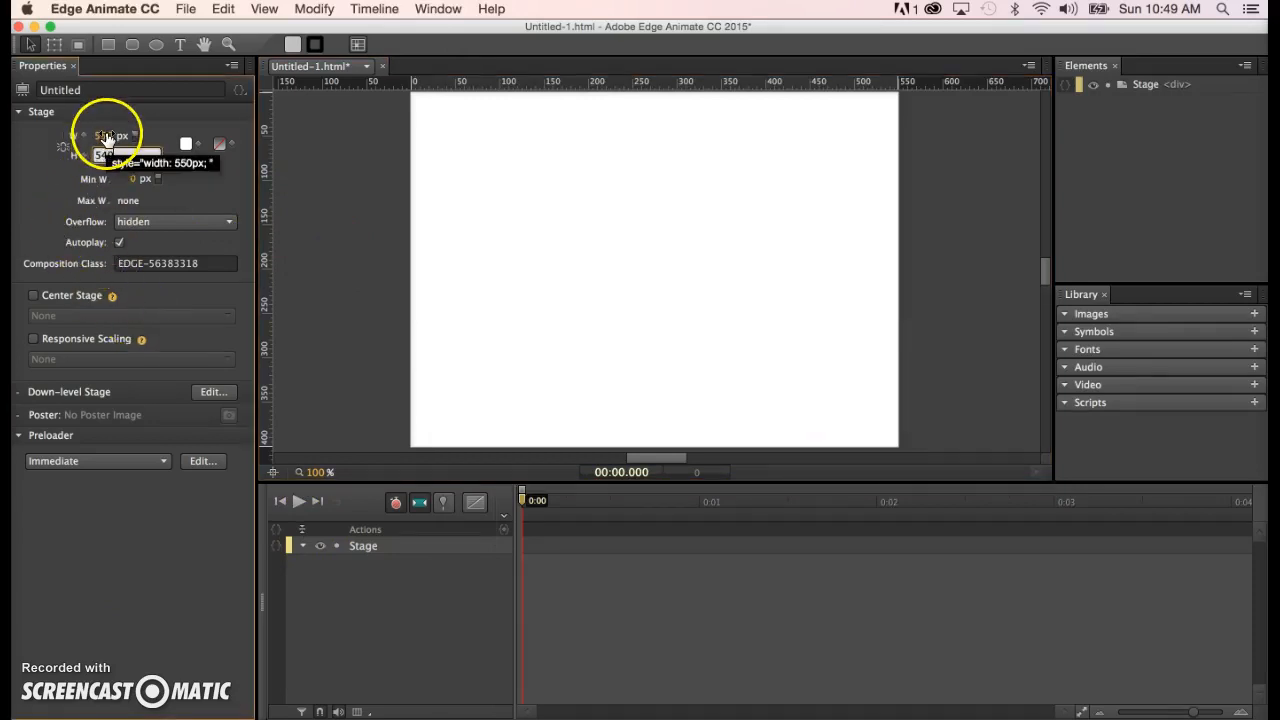
pyautogui.click(104, 135)
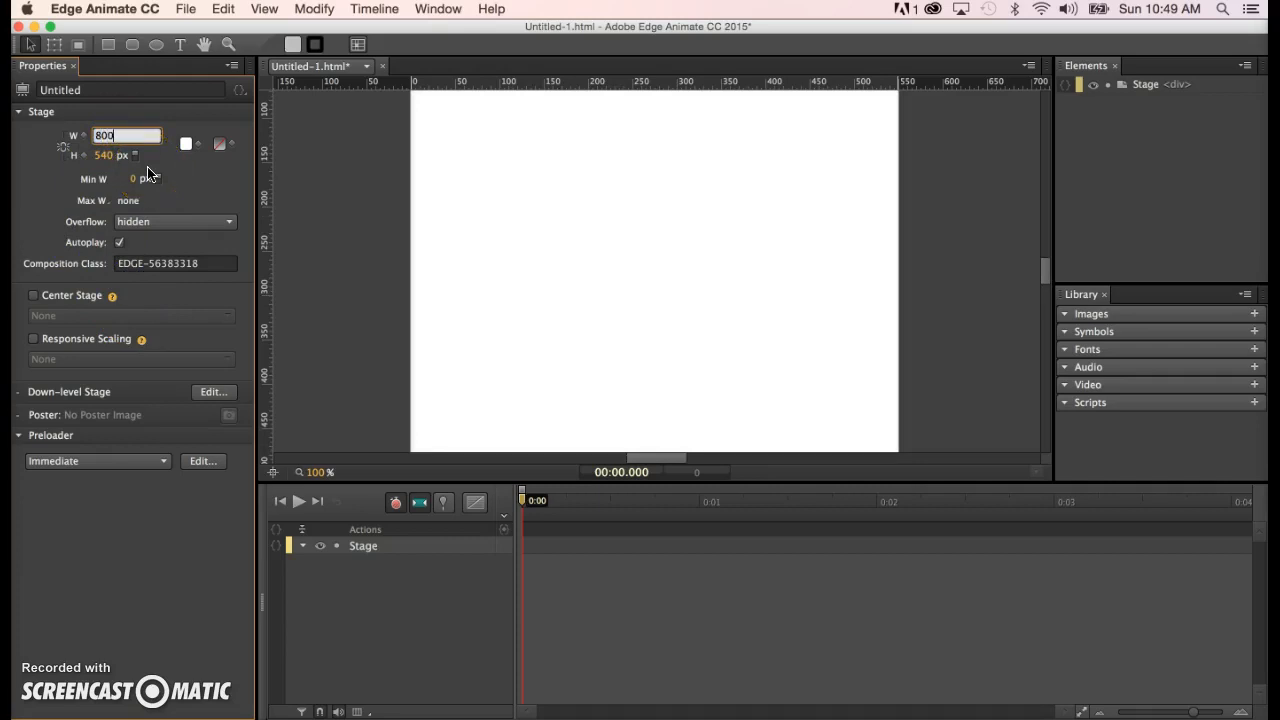
pyautogui.click(352, 220)
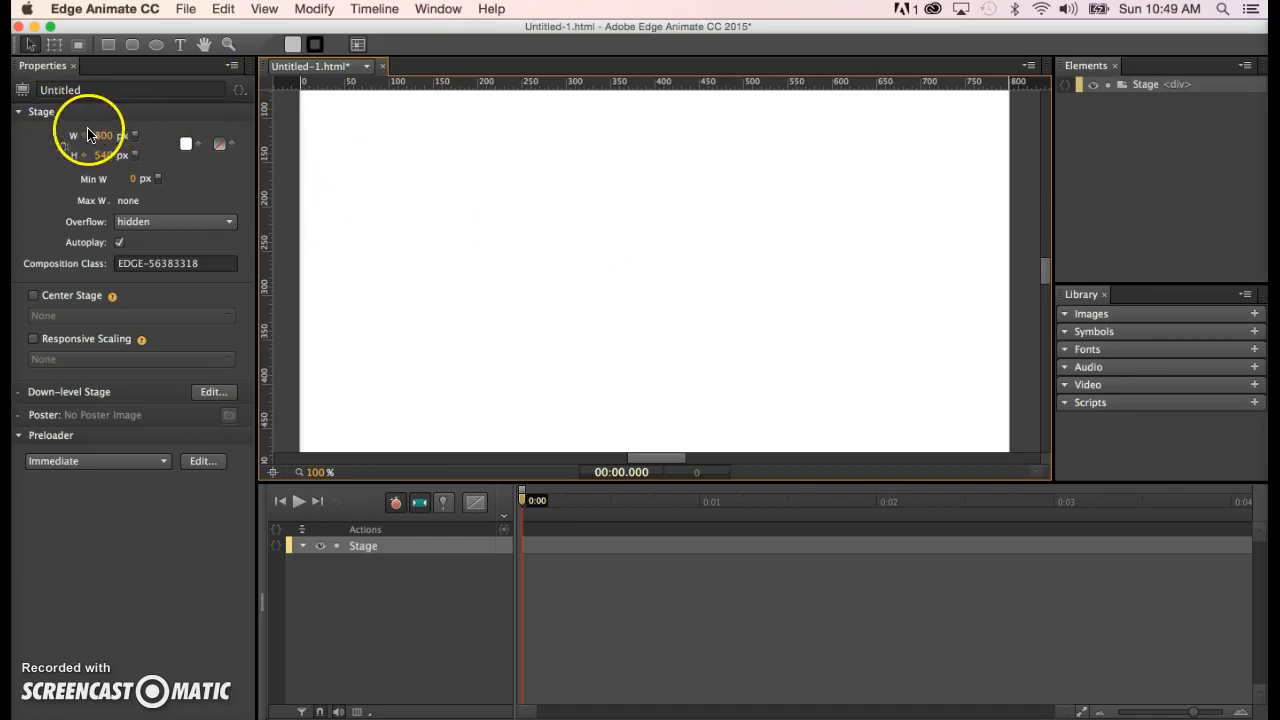
# - Pick a pale light blue for the stage background and save it as a swatch
pyautogui.click(187, 147)
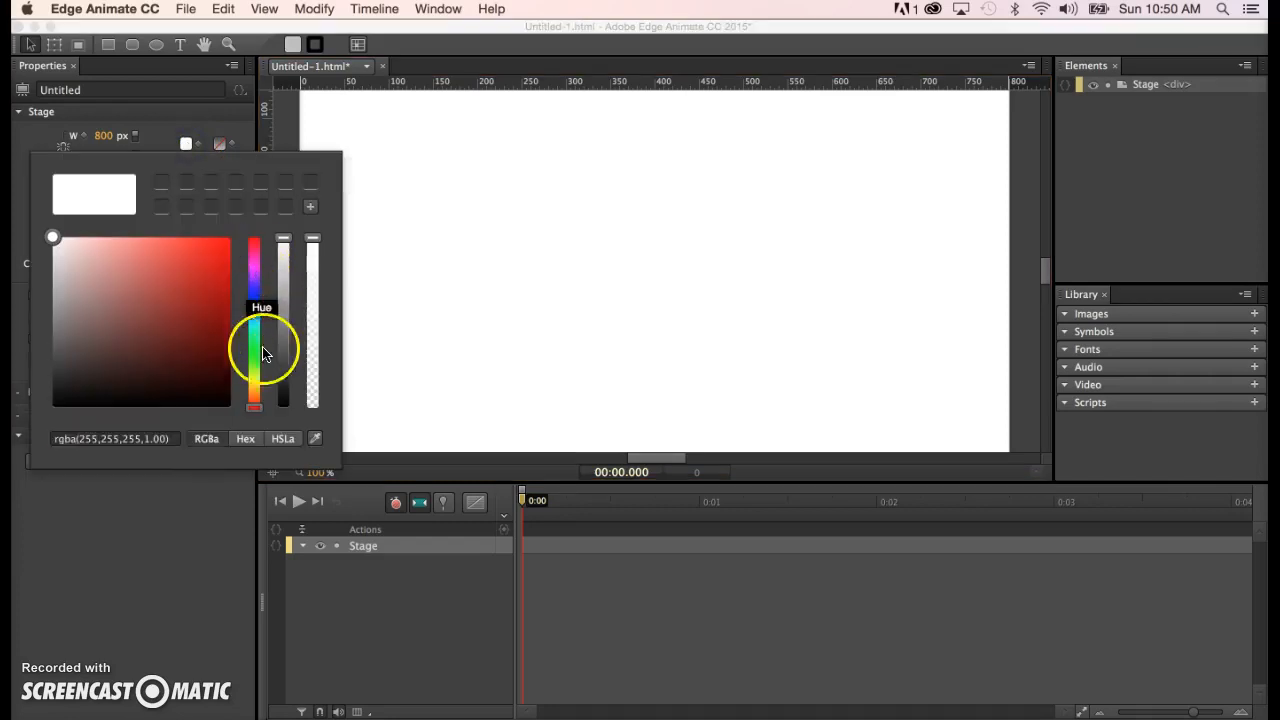
pyautogui.moveTo(257, 406); pyautogui.dragTo(257, 306)
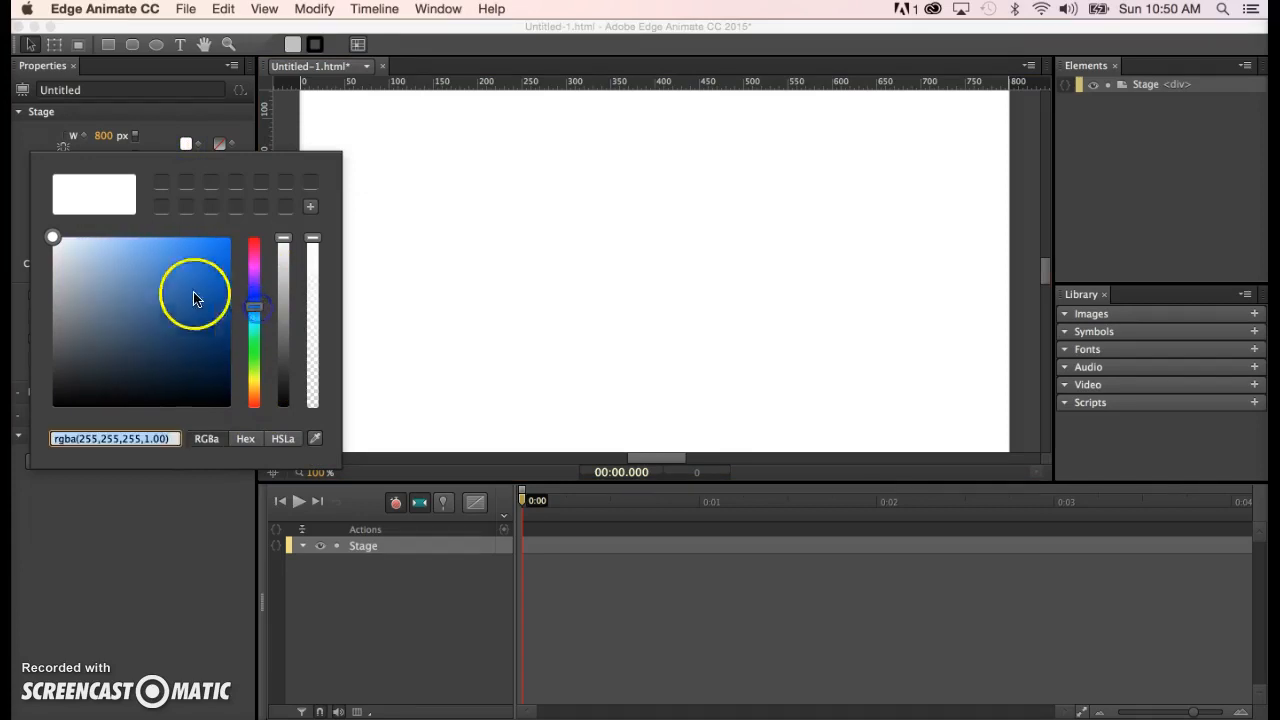
pyautogui.click(72, 258)
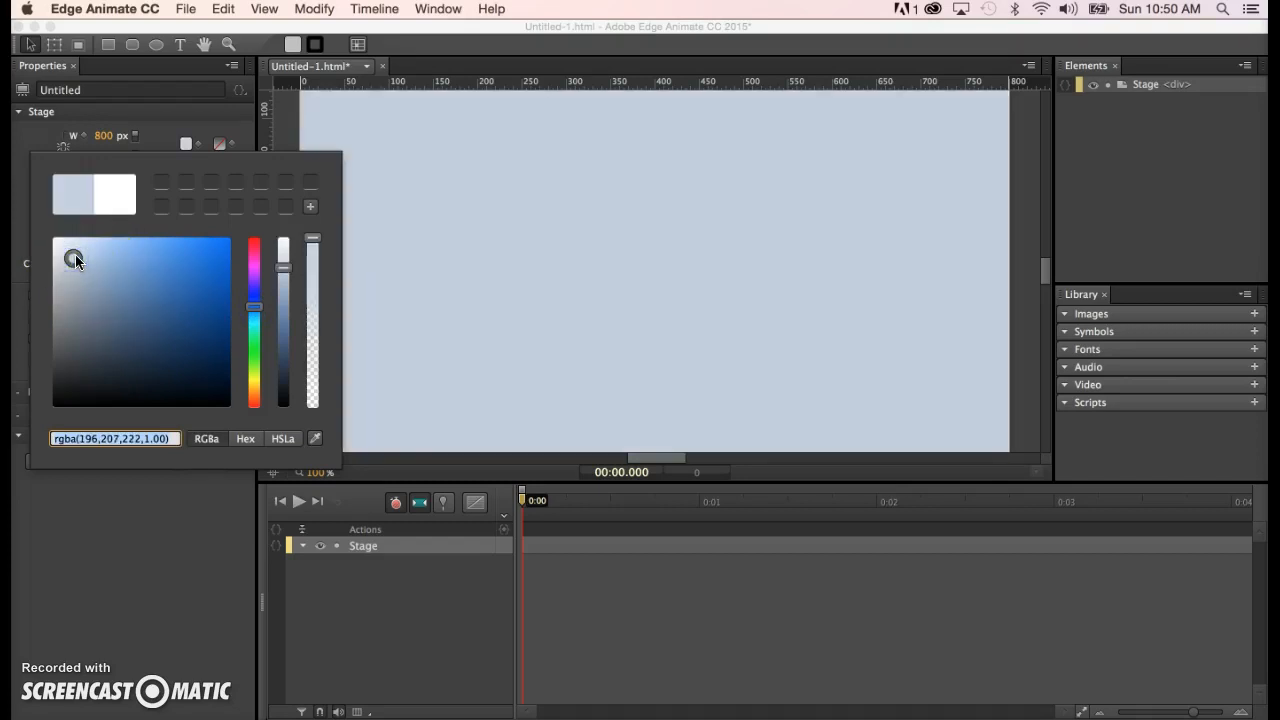
pyautogui.moveTo(75, 254); pyautogui.dragTo(69, 251)
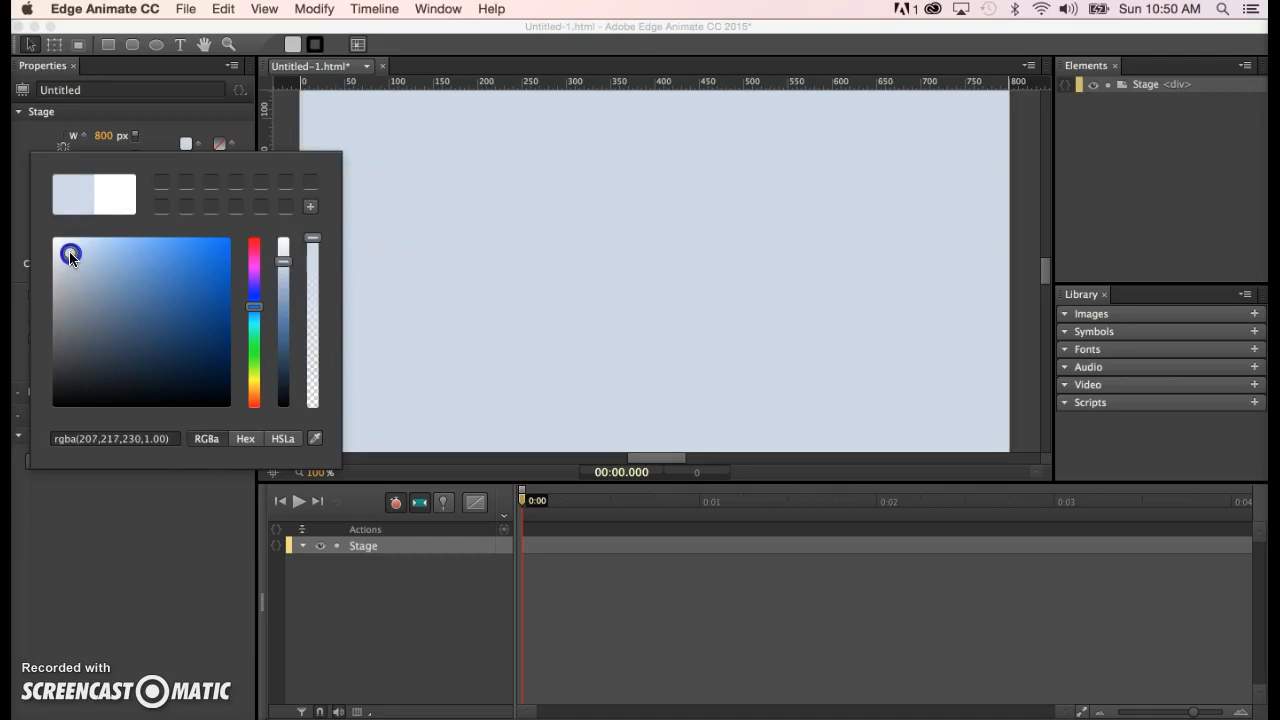
pyautogui.press('Tab')
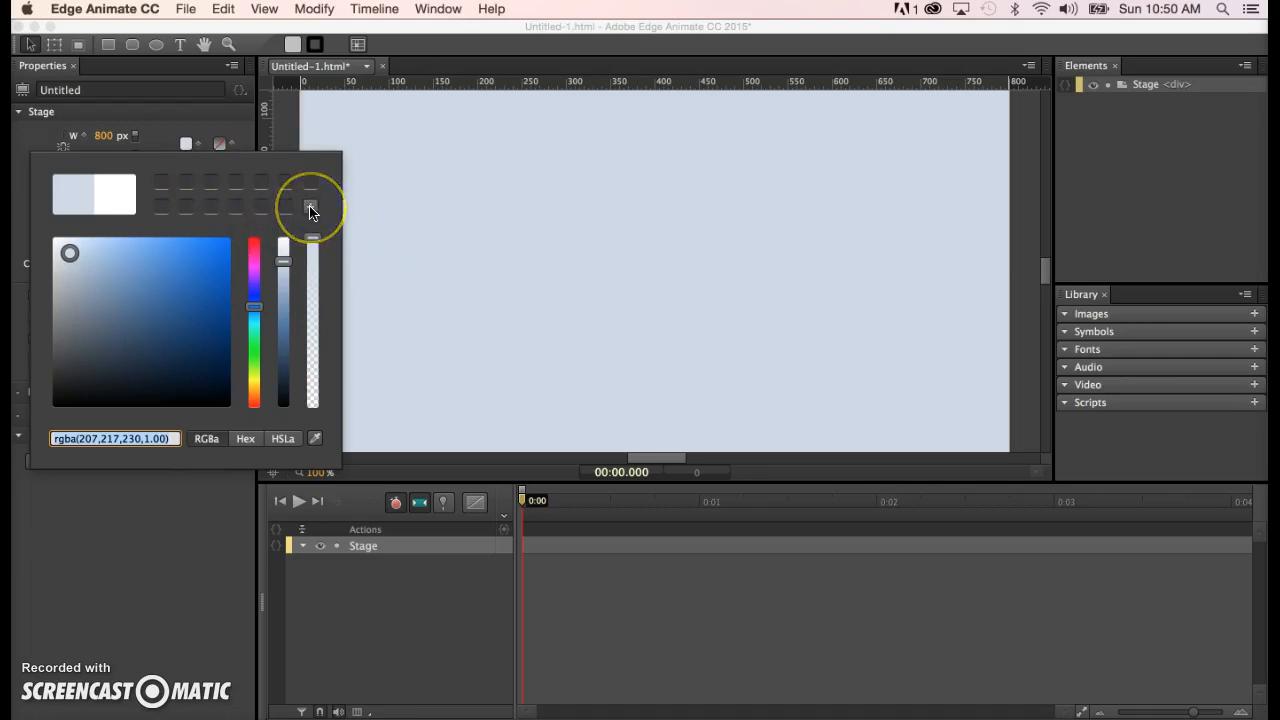
pyautogui.click(310, 209)
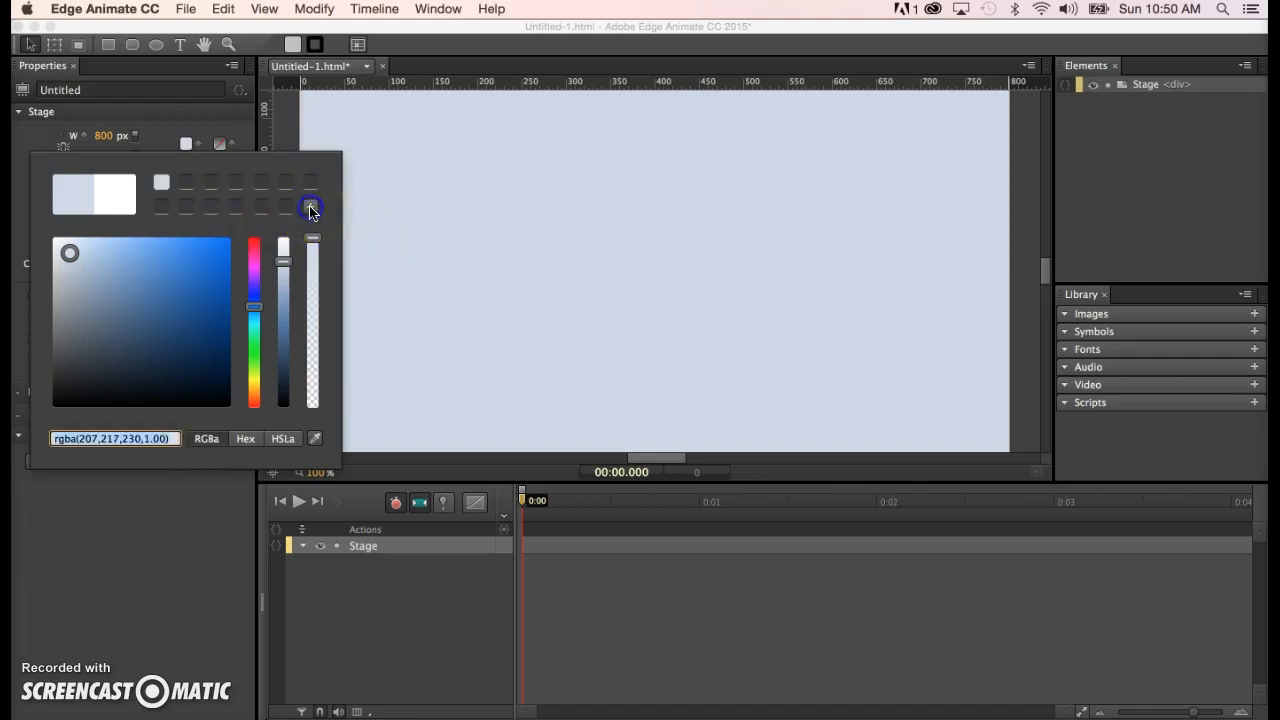
# - Save a dark navy swatch too, then set the stage back to rgba(207,217,230,1.00)
pyautogui.click(164, 186)
pyautogui.click(163, 186)
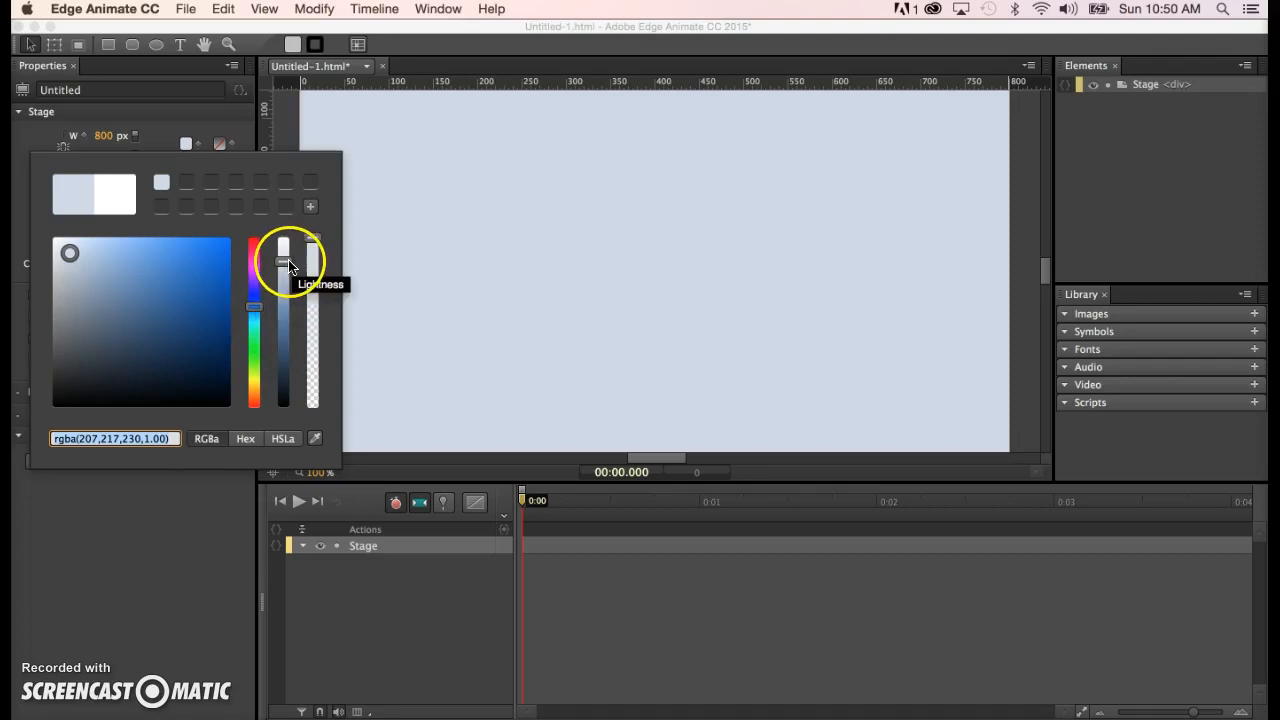
pyautogui.moveTo(288, 263); pyautogui.dragTo(283, 373)
pyautogui.click(310, 206)
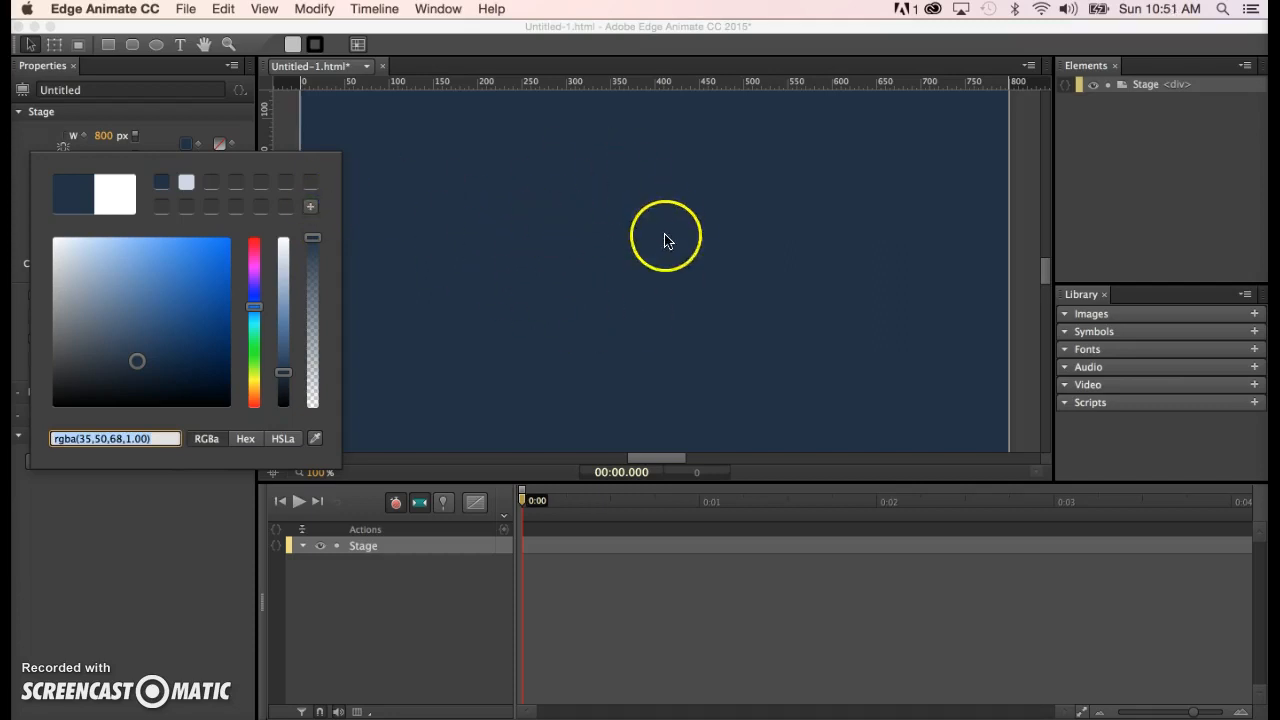
pyautogui.click(185, 184)
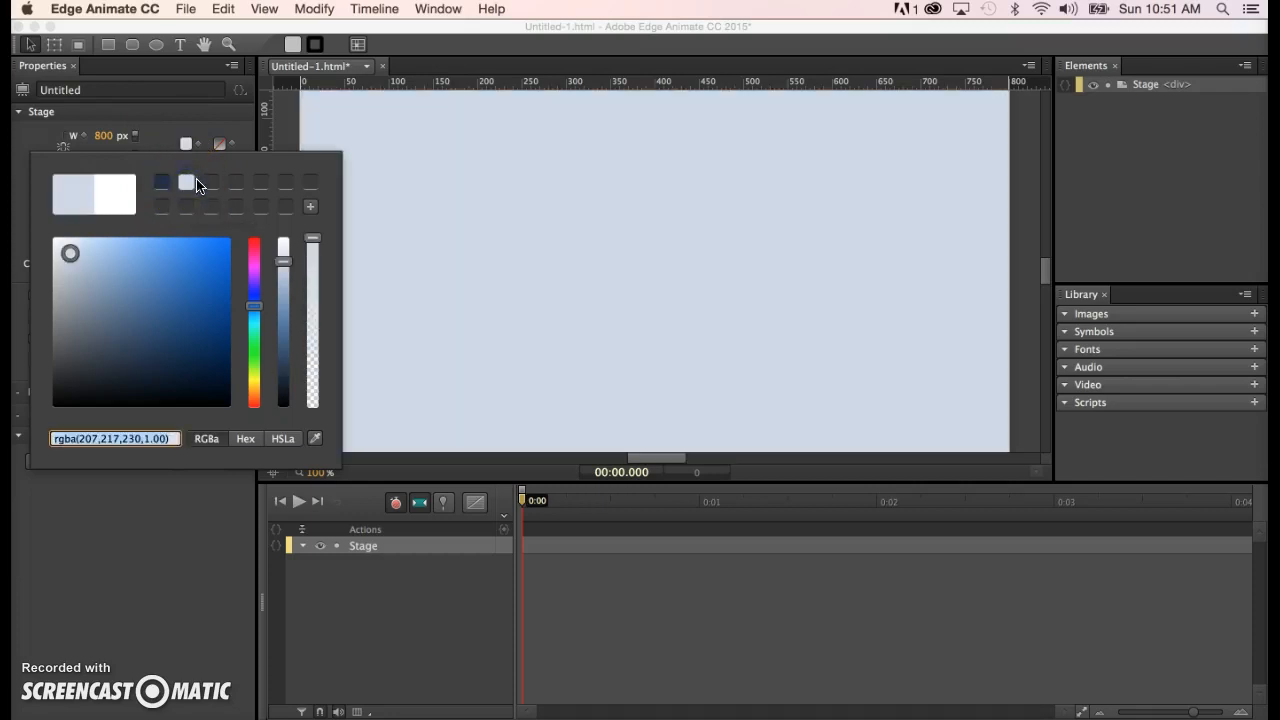
pyautogui.press('Return')
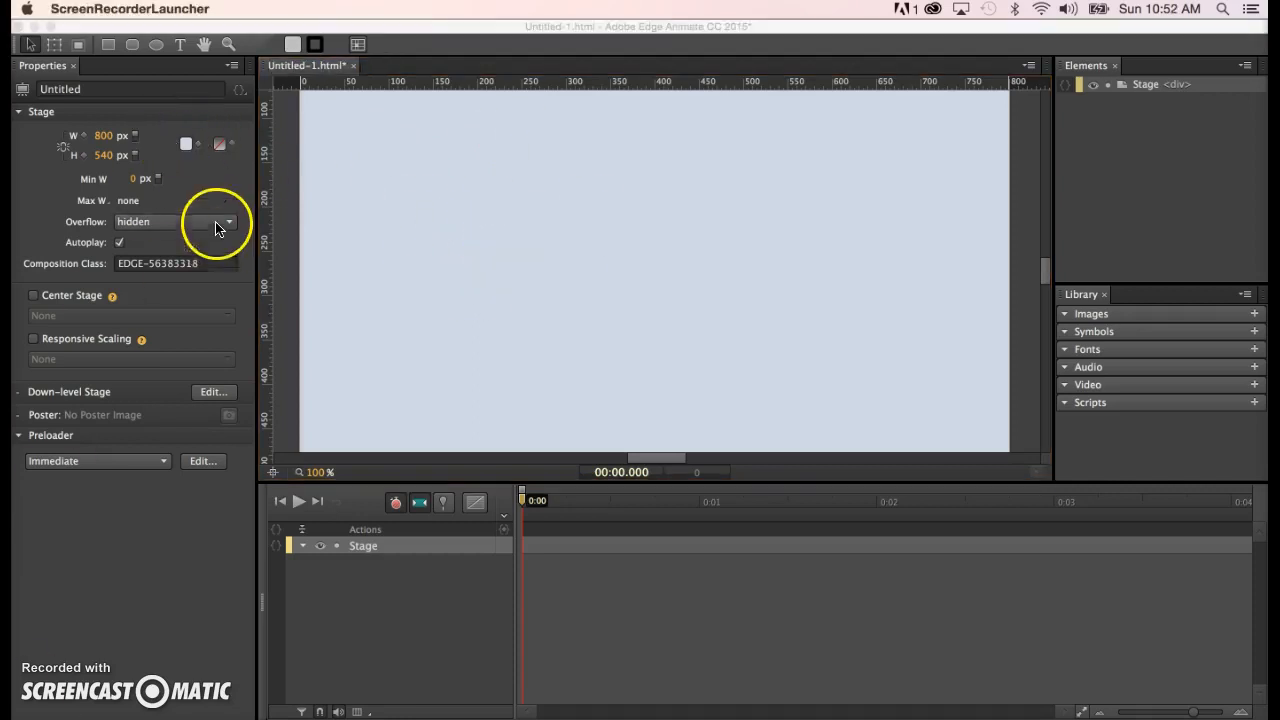
# - Save the composition to the Desktop under the student's name followed by _justEdge.html
pyautogui.click(363, 168)
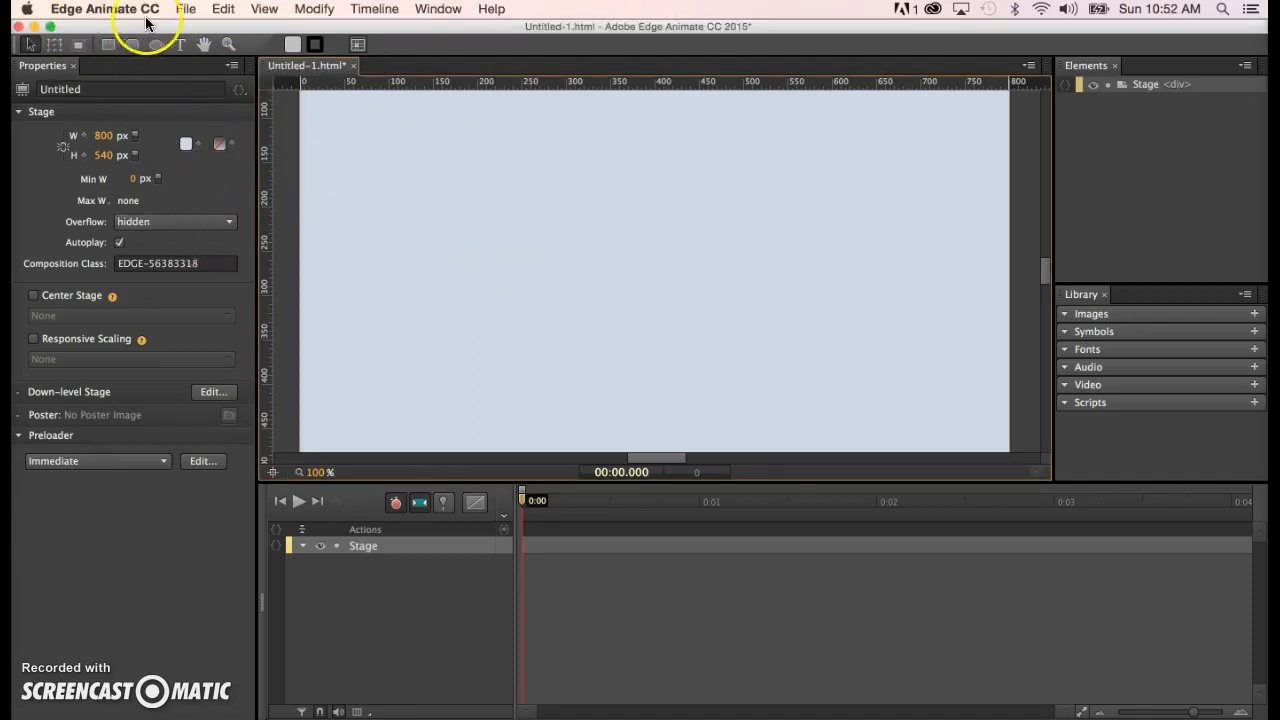
pyautogui.click(185, 9)
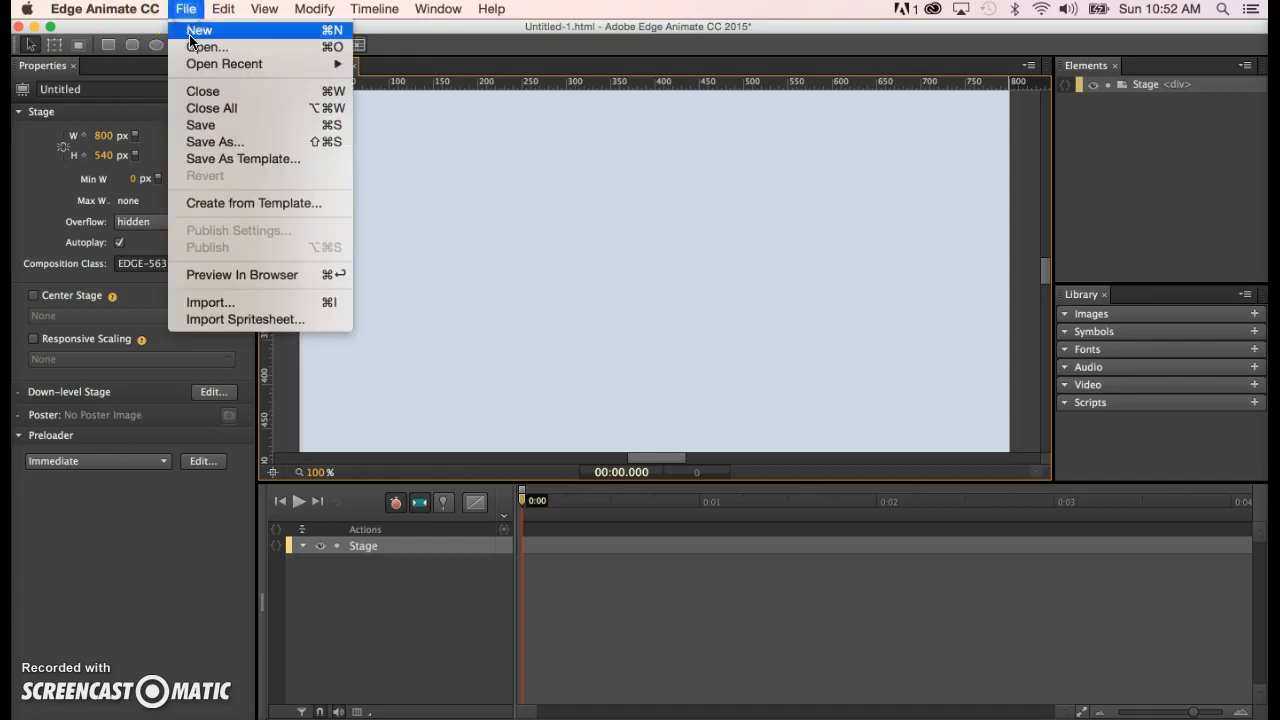
pyautogui.click(205, 145)
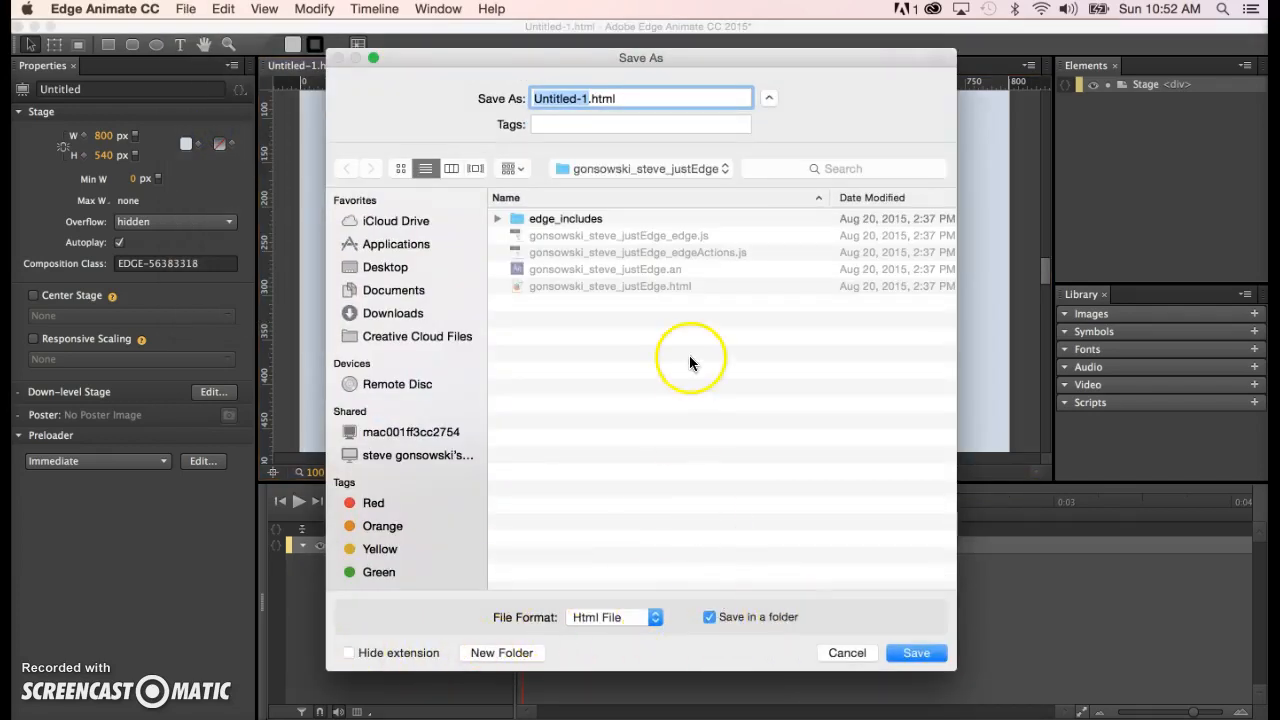
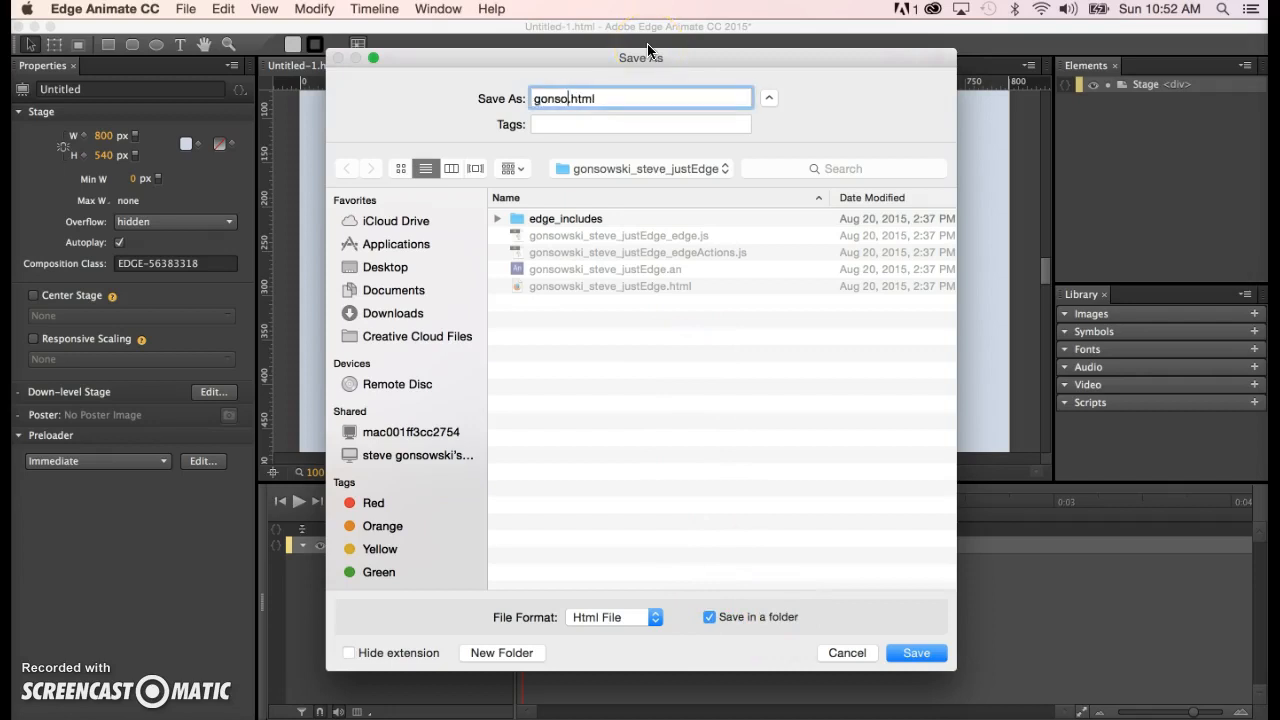
pyautogui.write('_justEdge')
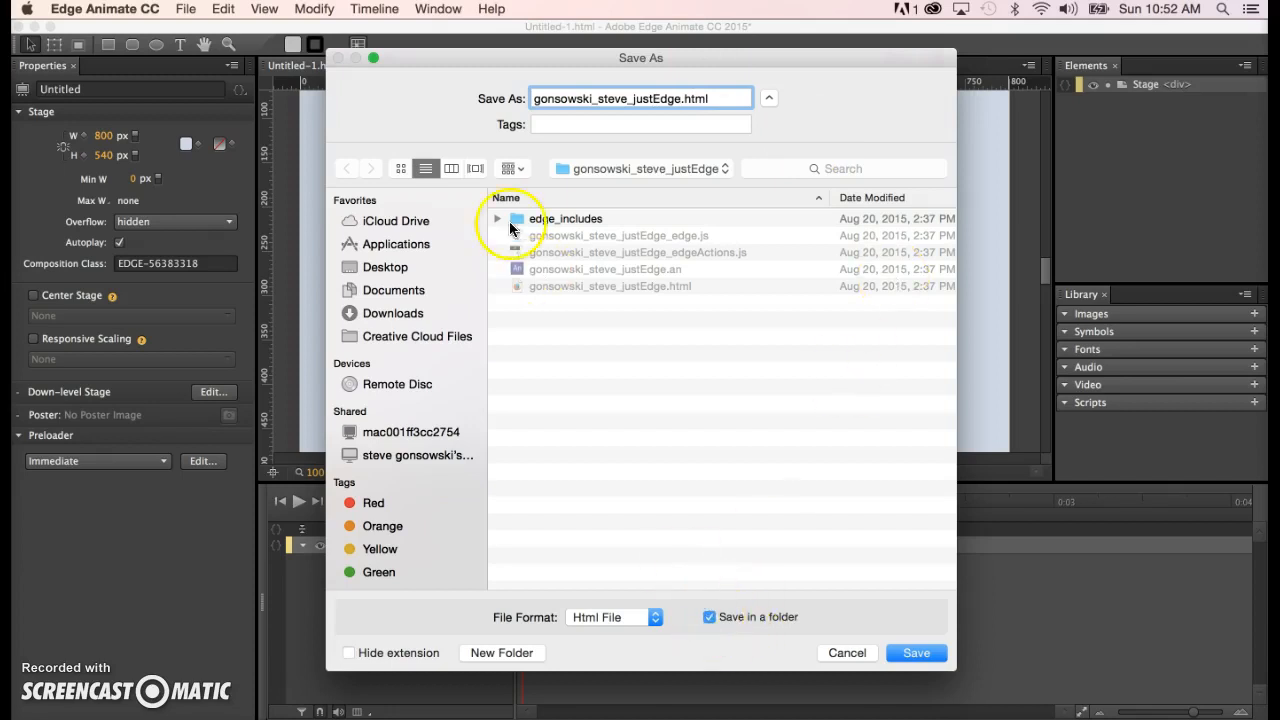
pyautogui.click(381, 267)
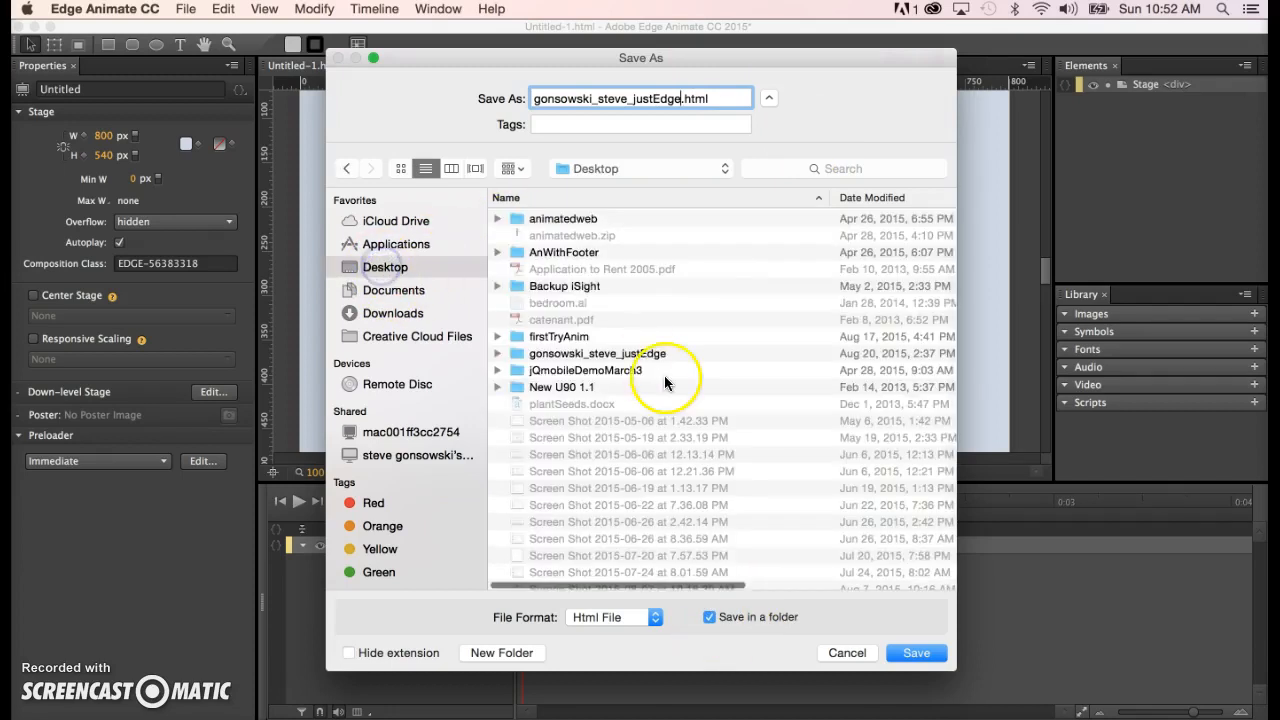
pyautogui.click(925, 653)
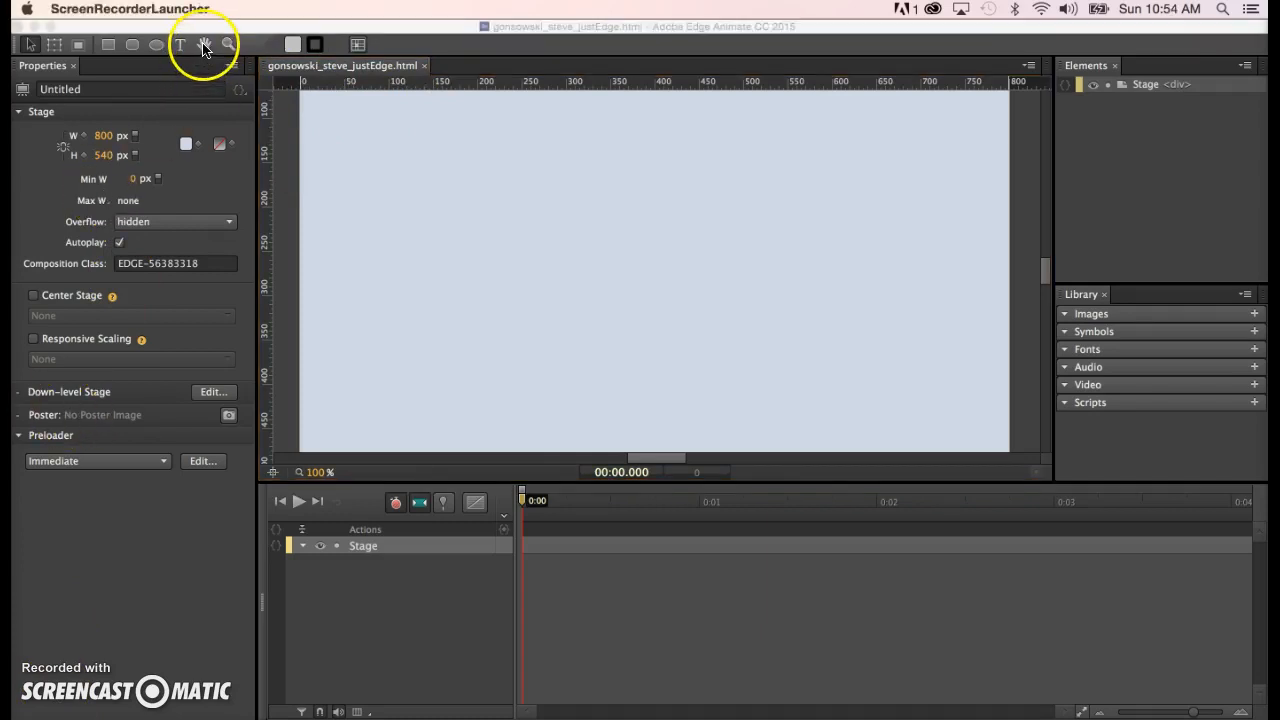
# - Zoom out, then marquee-zoom so the whole 800 × 540 stage fits with margin around it
pyautogui.click(203, 46)
pyautogui.click(203, 46)
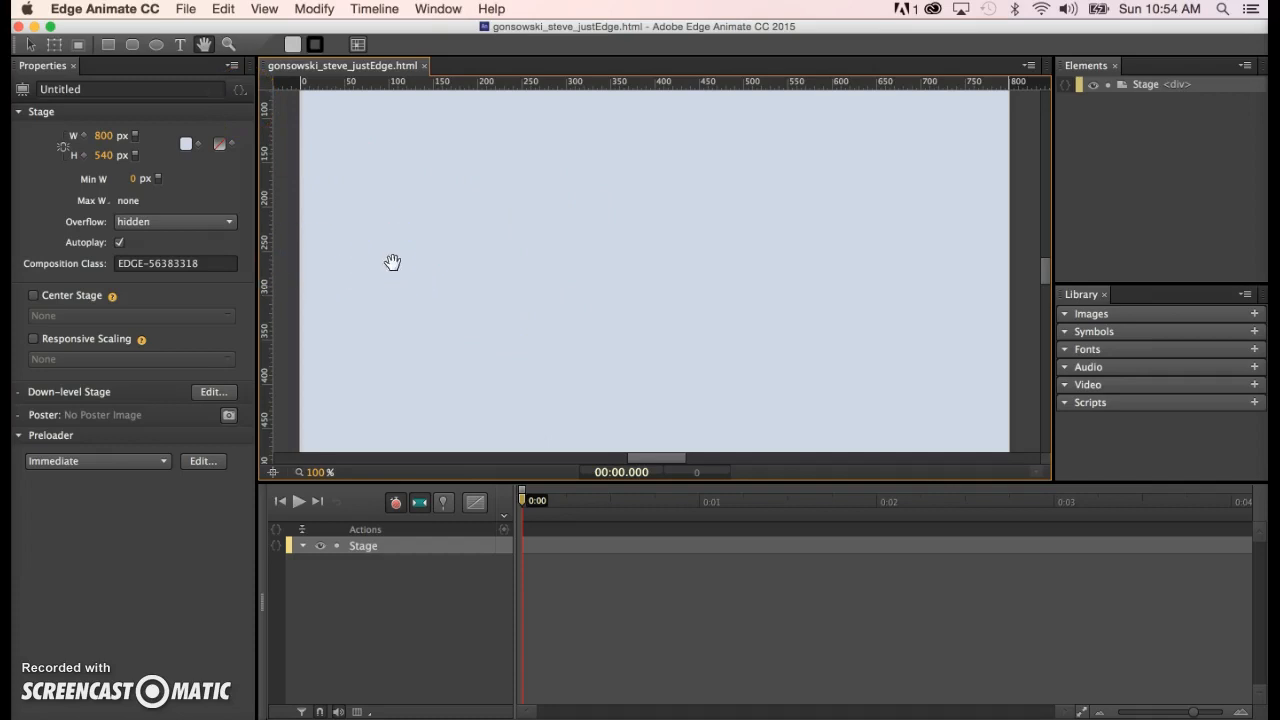
pyautogui.press('super+minus')
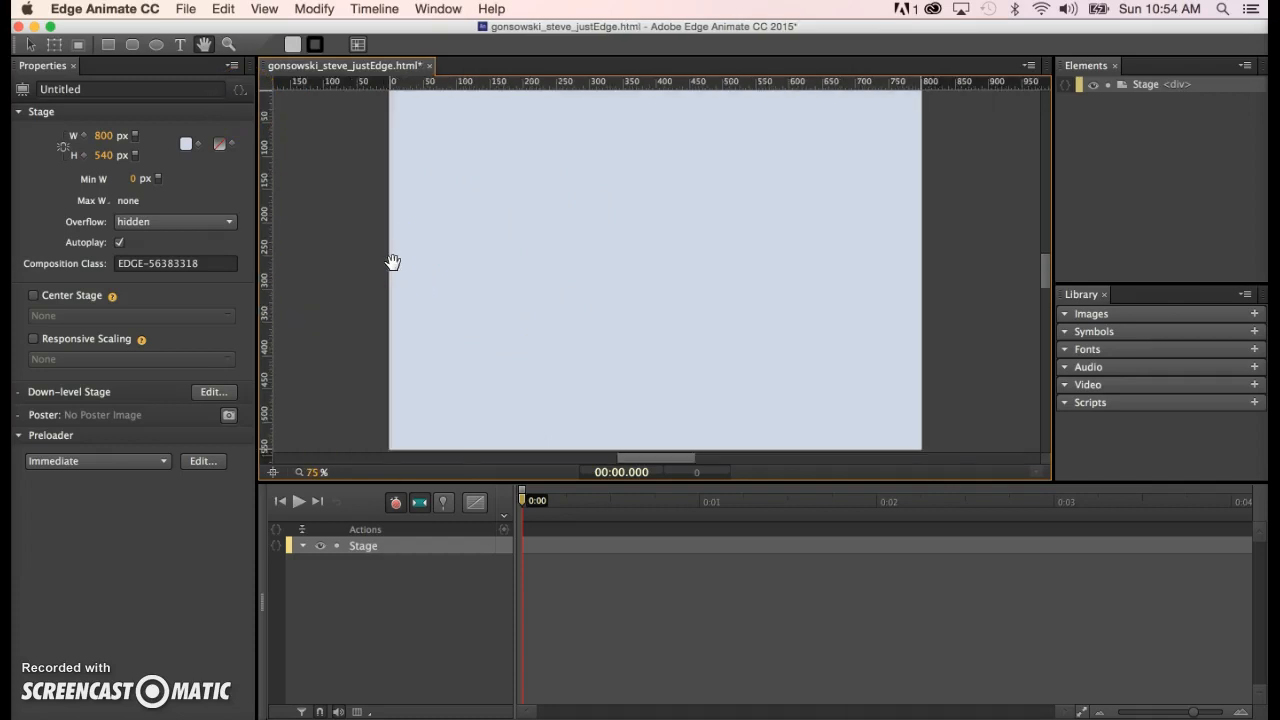
pyautogui.press('super+minus')
pyautogui.click(329, 91)
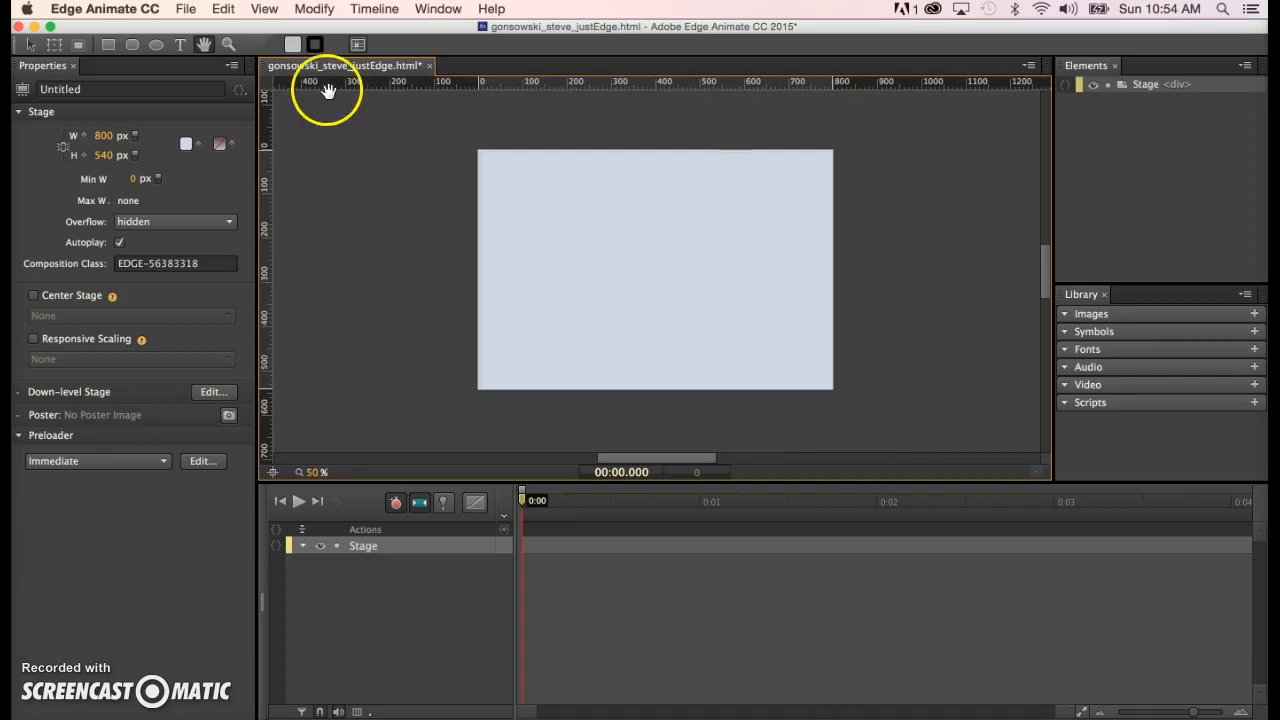
pyautogui.press('super+minus')
pyautogui.press('super+minus')
pyautogui.click(180, 47)
pyautogui.click(228, 44)
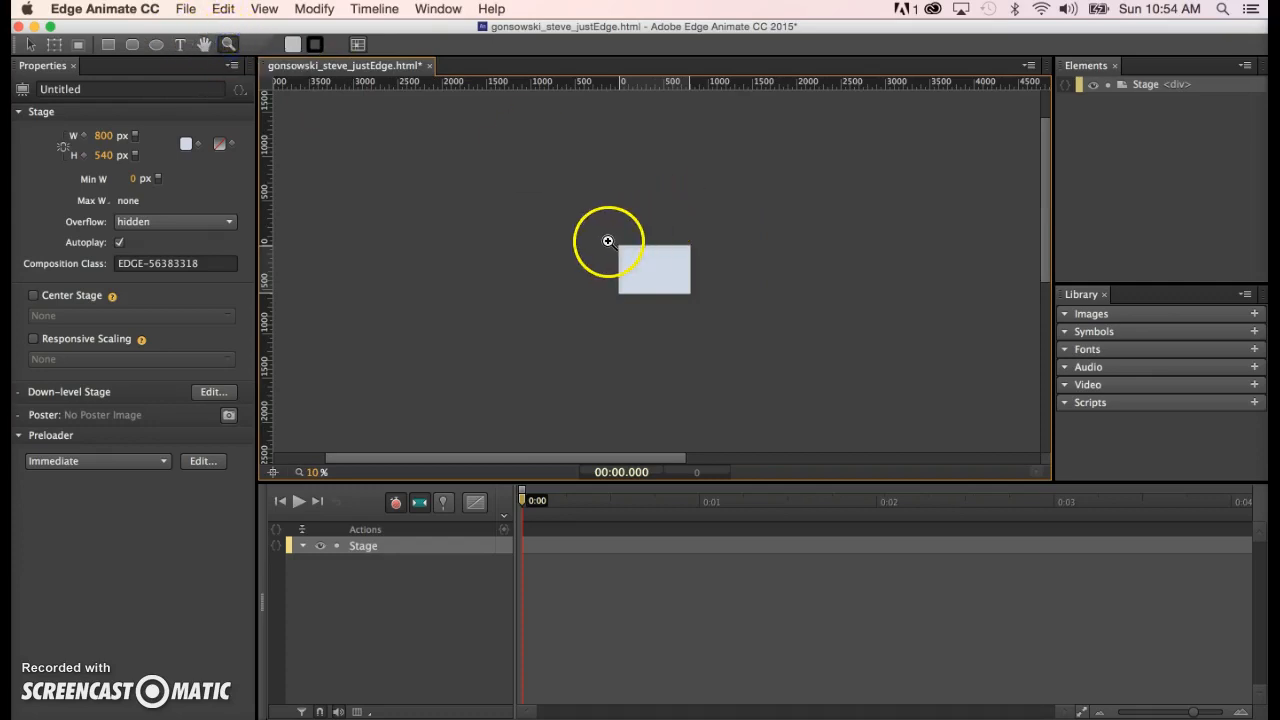
pyautogui.moveTo(614, 243); pyautogui.dragTo(699, 301)
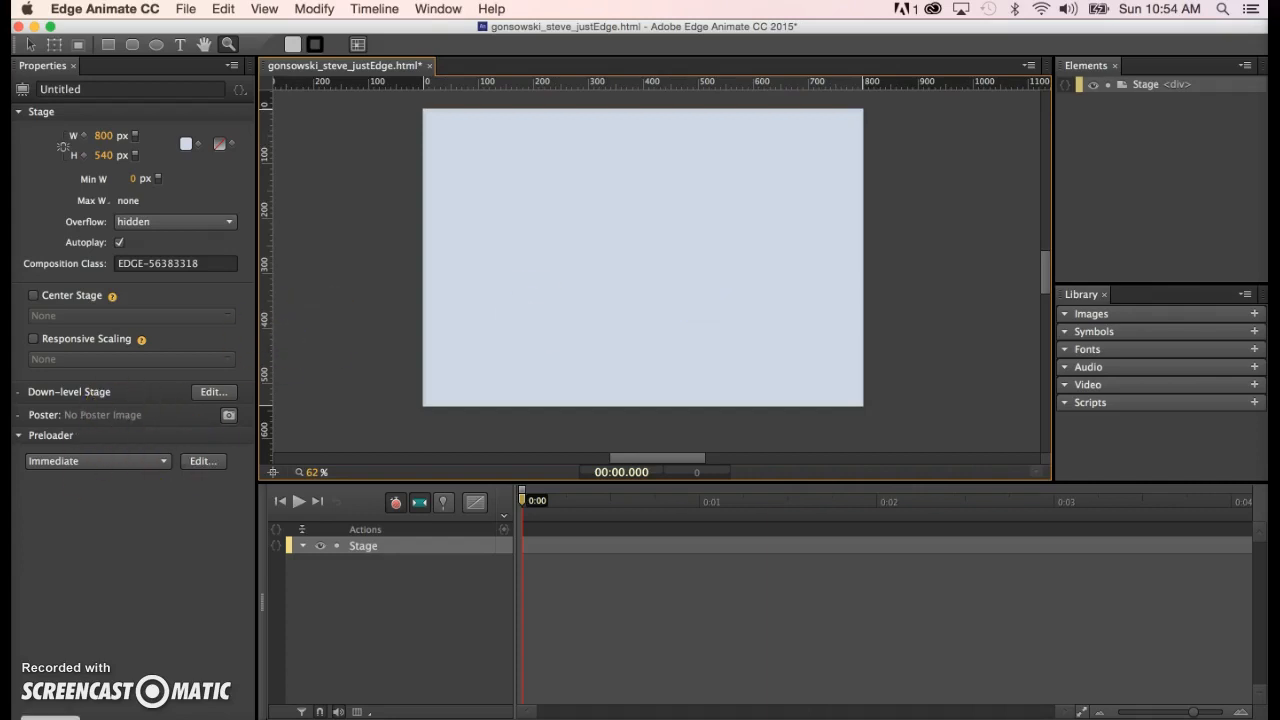
pyautogui.click(50, 717)
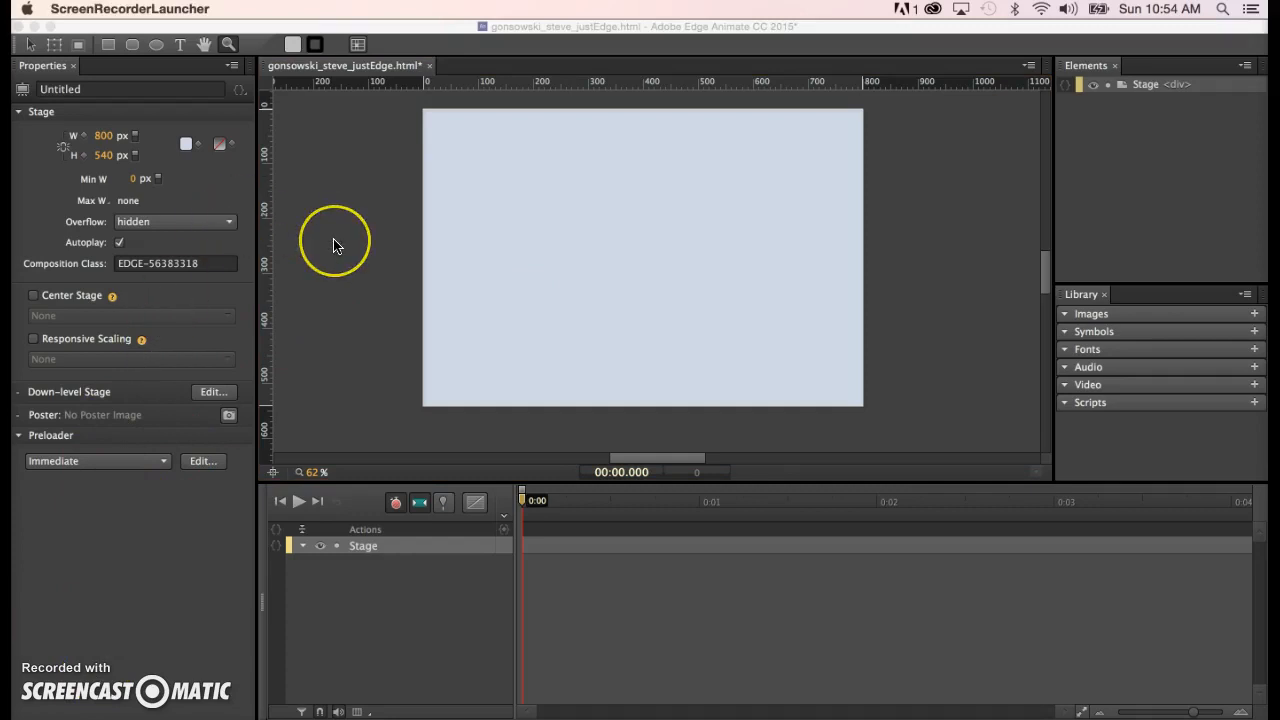
pyautogui.click(180, 48)
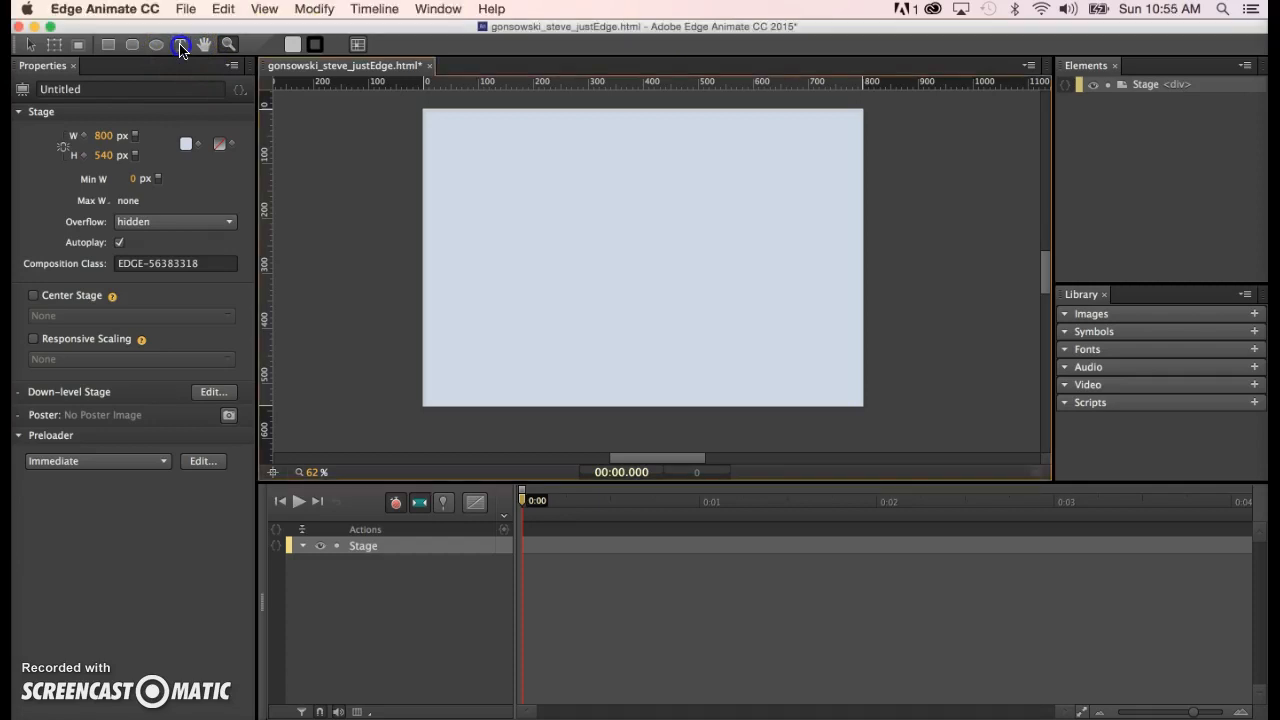
pyautogui.click(180, 44)
pyautogui.click(488, 234)
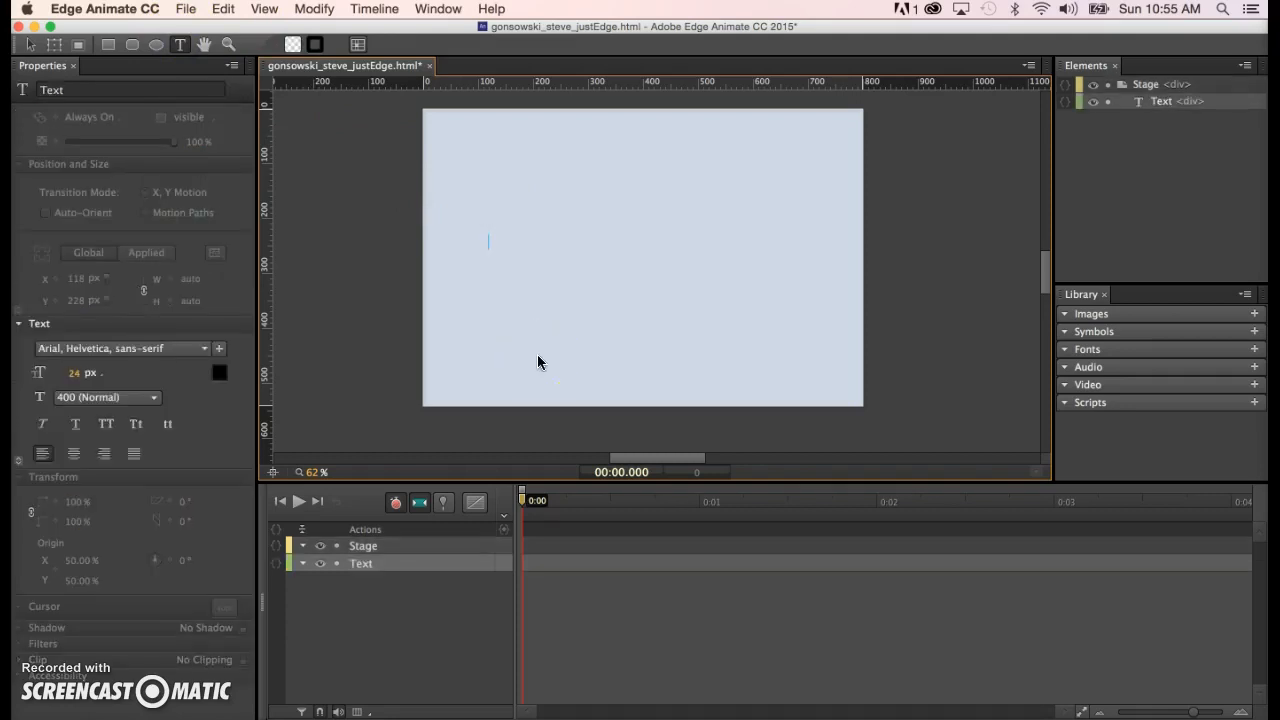
pyautogui.write("the thekth' tjwet'lj tlhwlhwt welkth'")
pyautogui.write(' wt;lwht wlketh wlekth wetlkh we')
pyautogui.write('th ethw et.lwht .lwht ;wlth w,lth w')
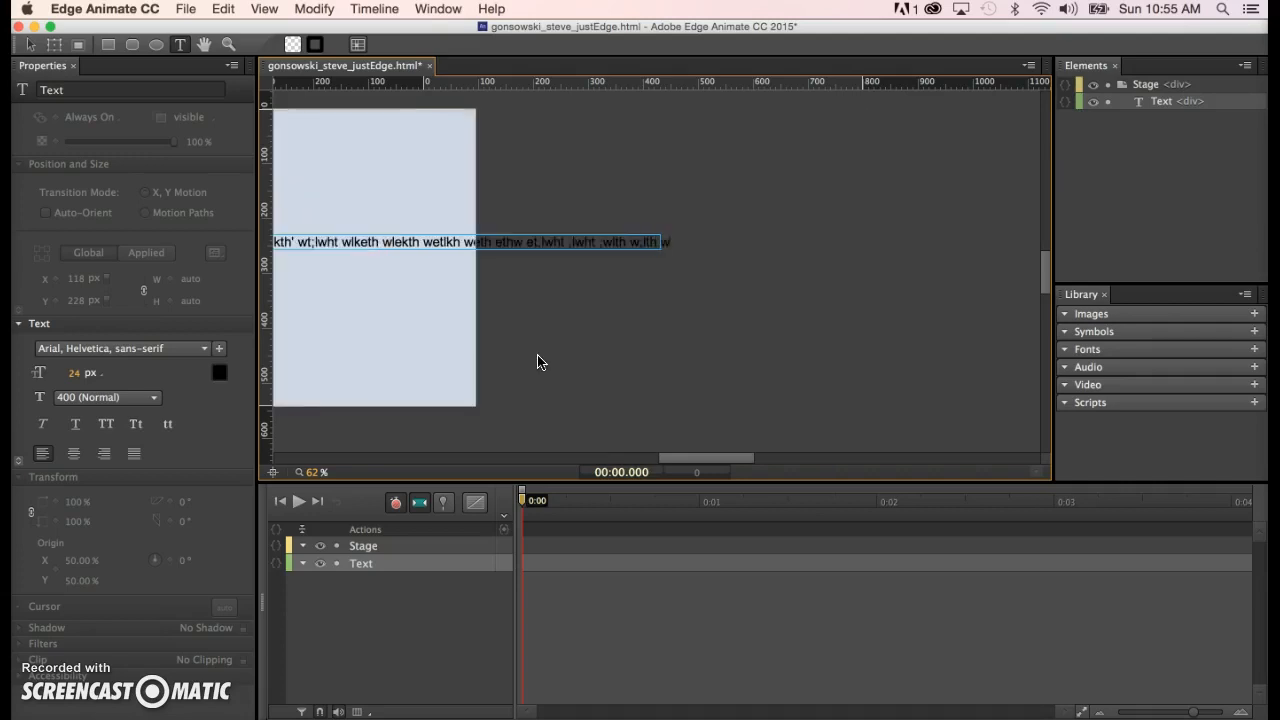
pyautogui.write(',th w;lth wt;lwht;w l')
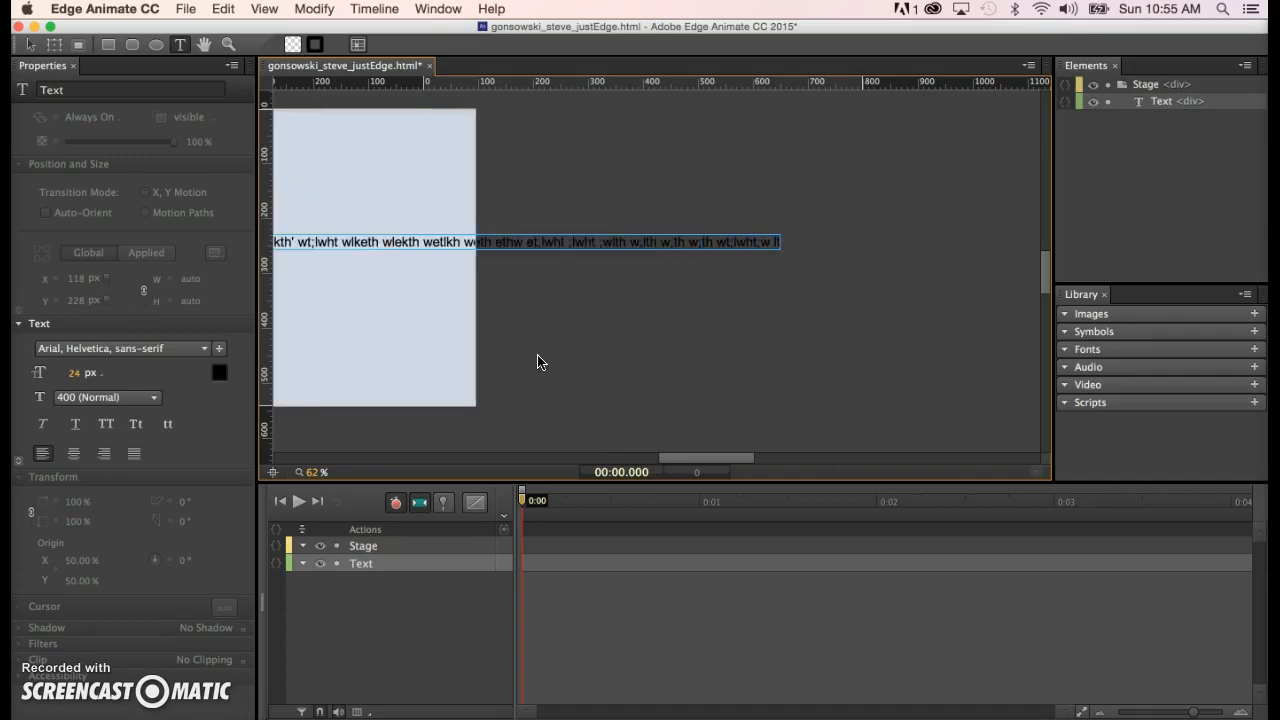
pyautogui.press('Return')
pyautogui.write('tlh')
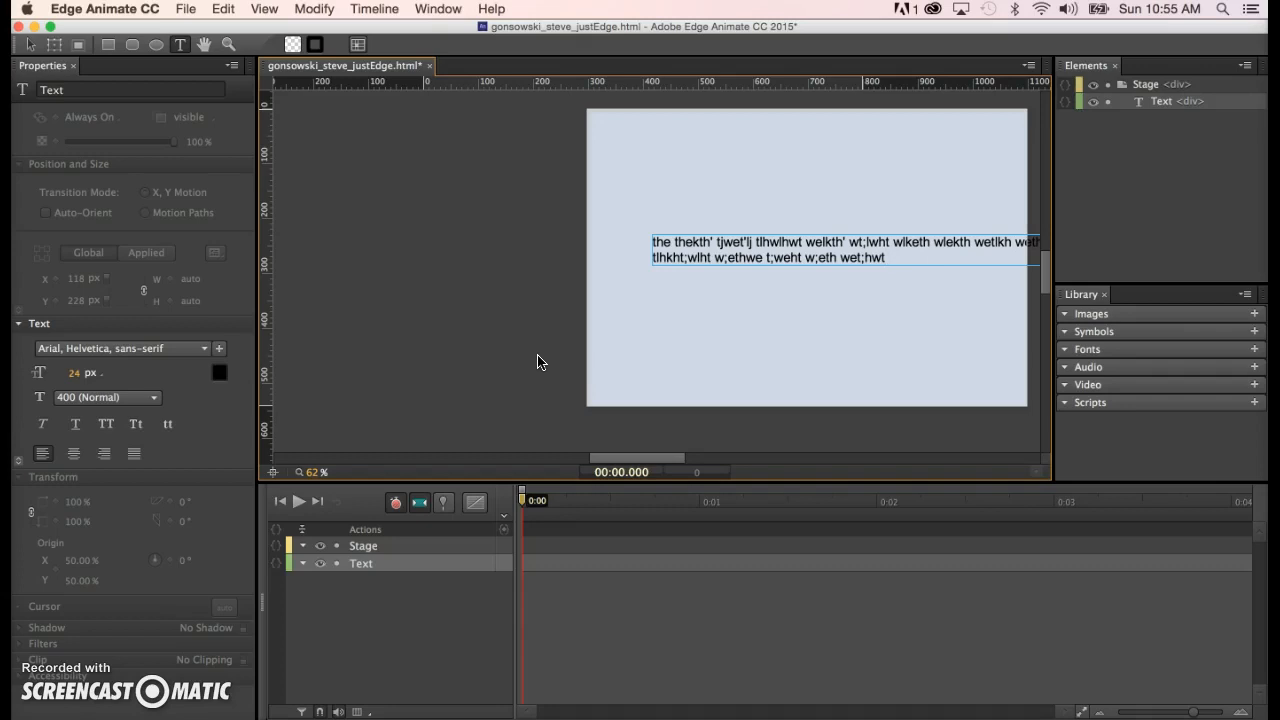
pyautogui.click(466, 300)
pyautogui.click(320, 137)
pyautogui.click(29, 45)
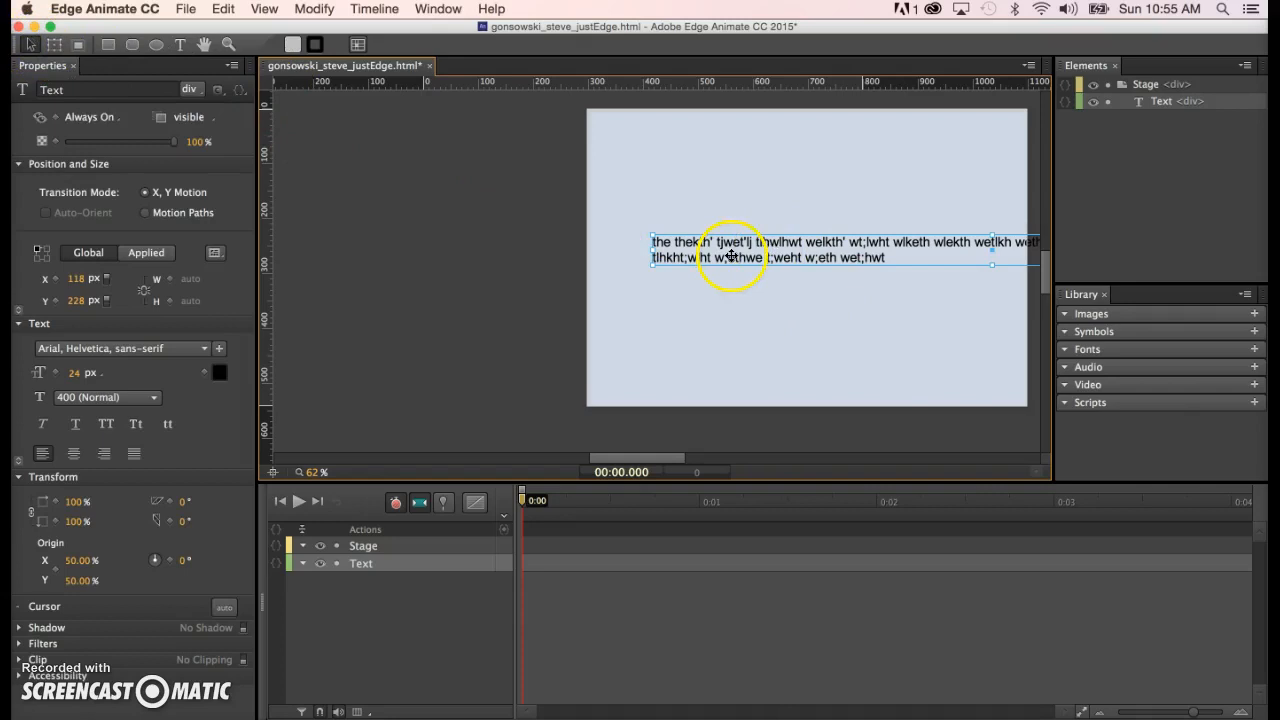
pyautogui.click(757, 400)
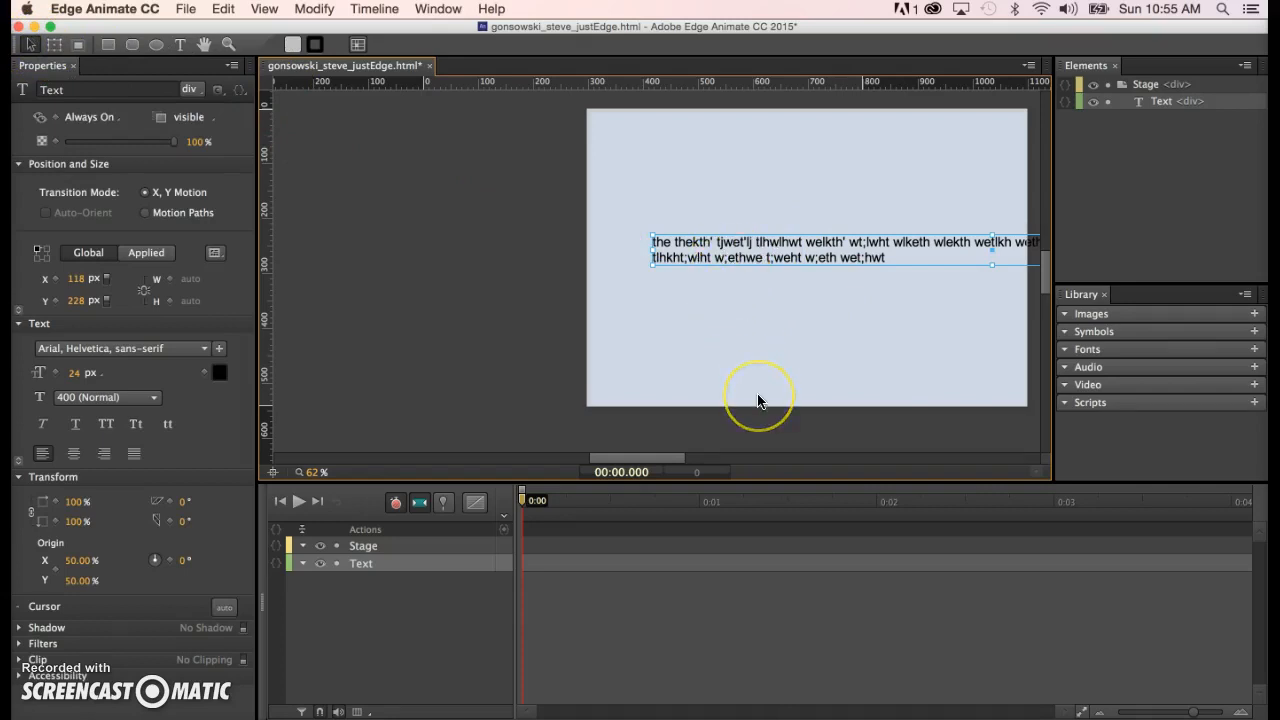
pyautogui.press('Delete')
pyautogui.click(166, 42)
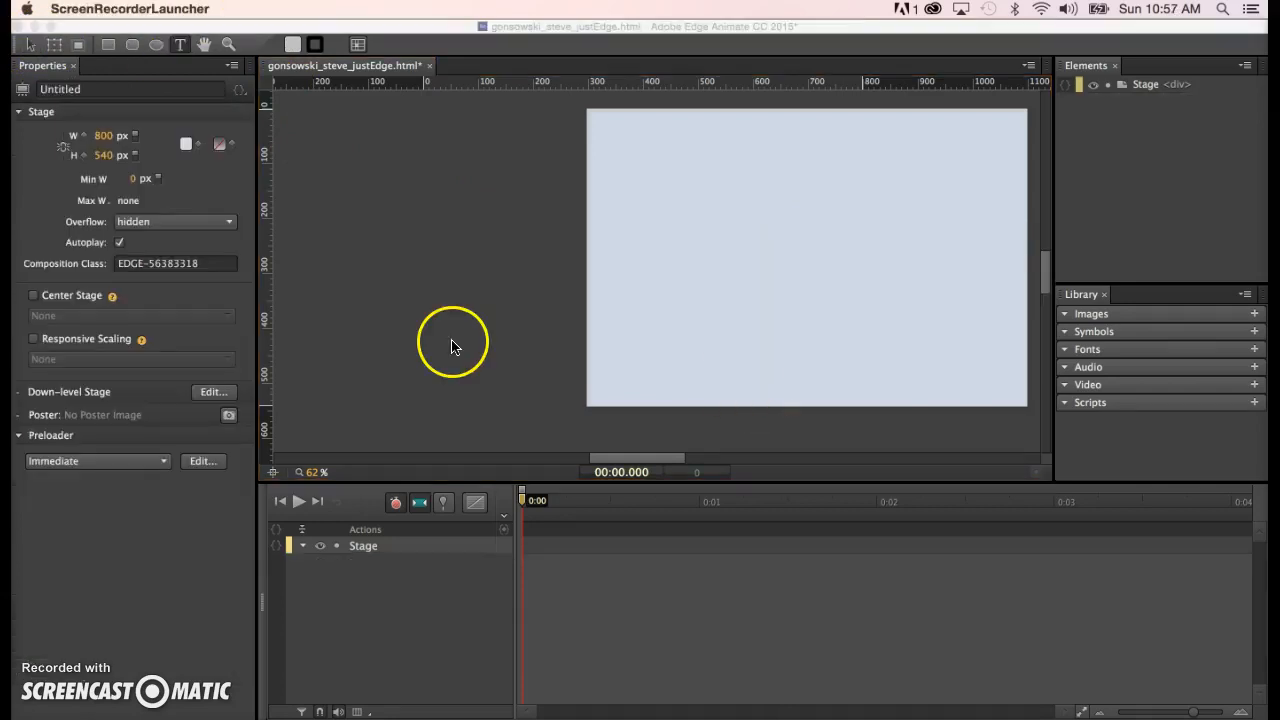
# - Copy the heading 'Things I can Animate' from the Word brief and return to Edge Animate
pyautogui.click(543, 405)
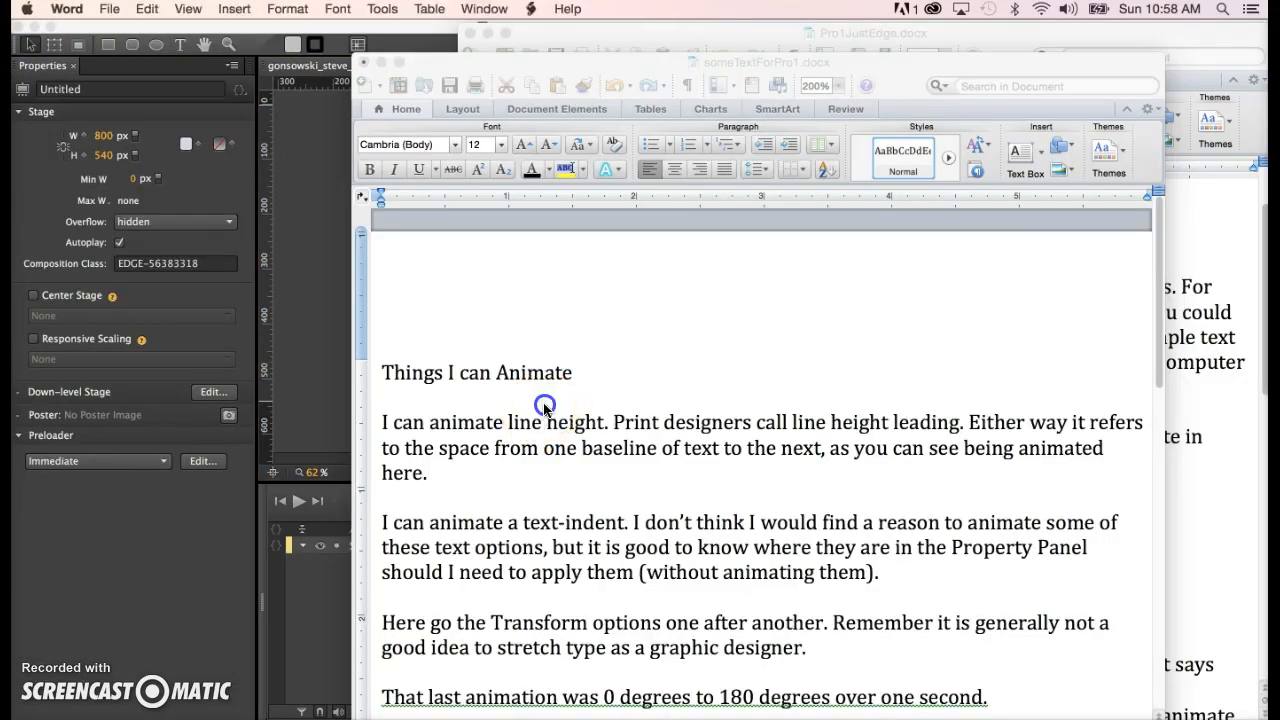
pyautogui.moveTo(382, 372); pyautogui.dragTo(578, 372)
pyautogui.press('super+c')
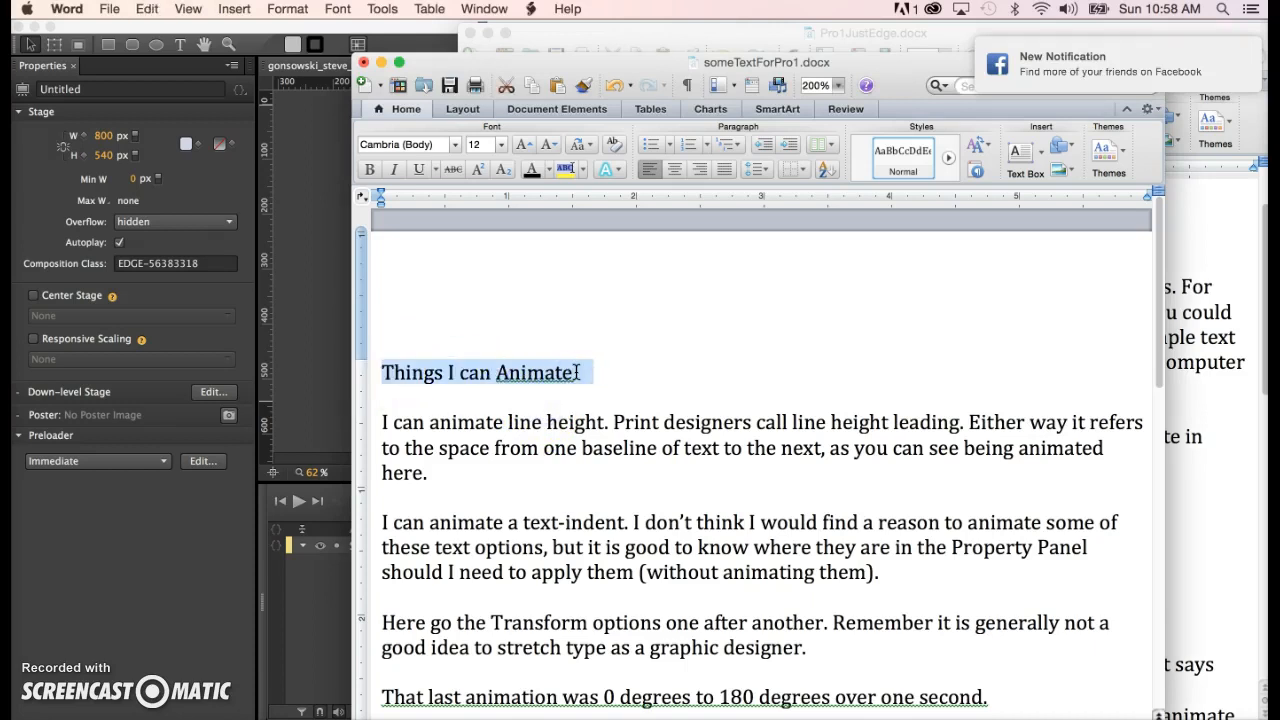
pyautogui.click(340, 270)
pyautogui.click(180, 44)
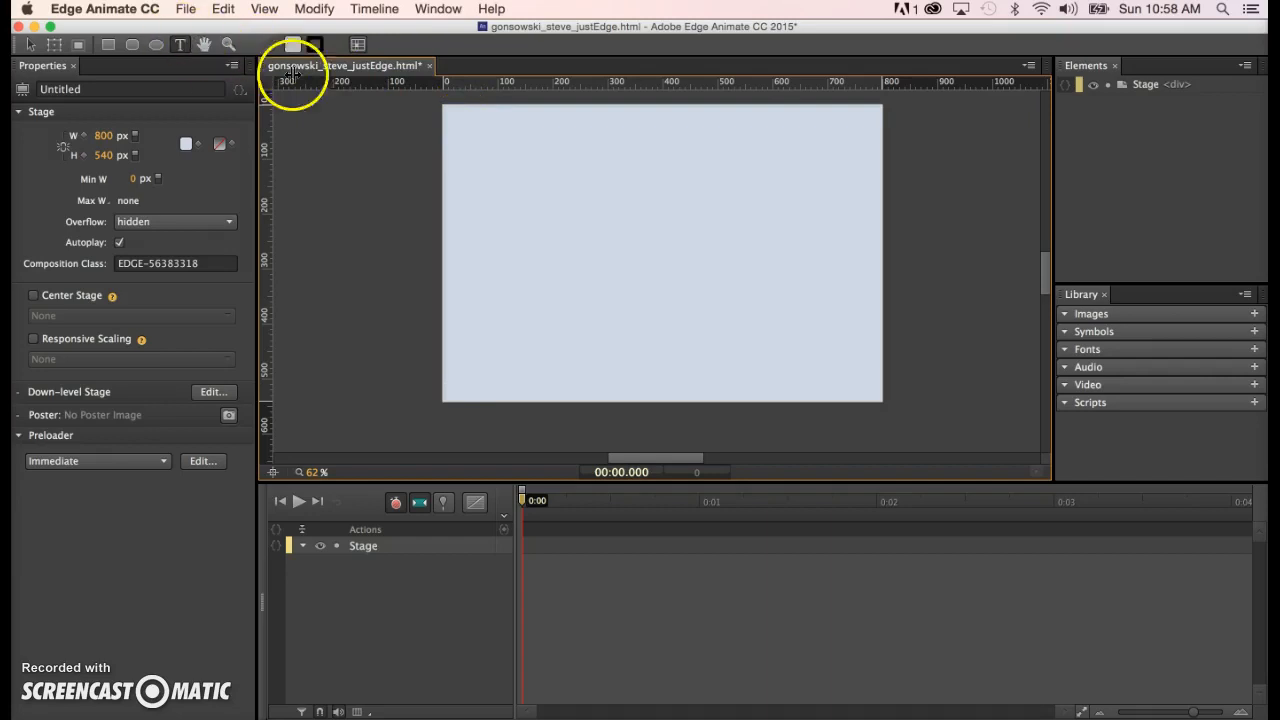
# - Draw a large text box on the stage reading 'Things I can Animate', removing the duplicate 'Things'
pyautogui.moveTo(469, 131); pyautogui.dragTo(857, 378)
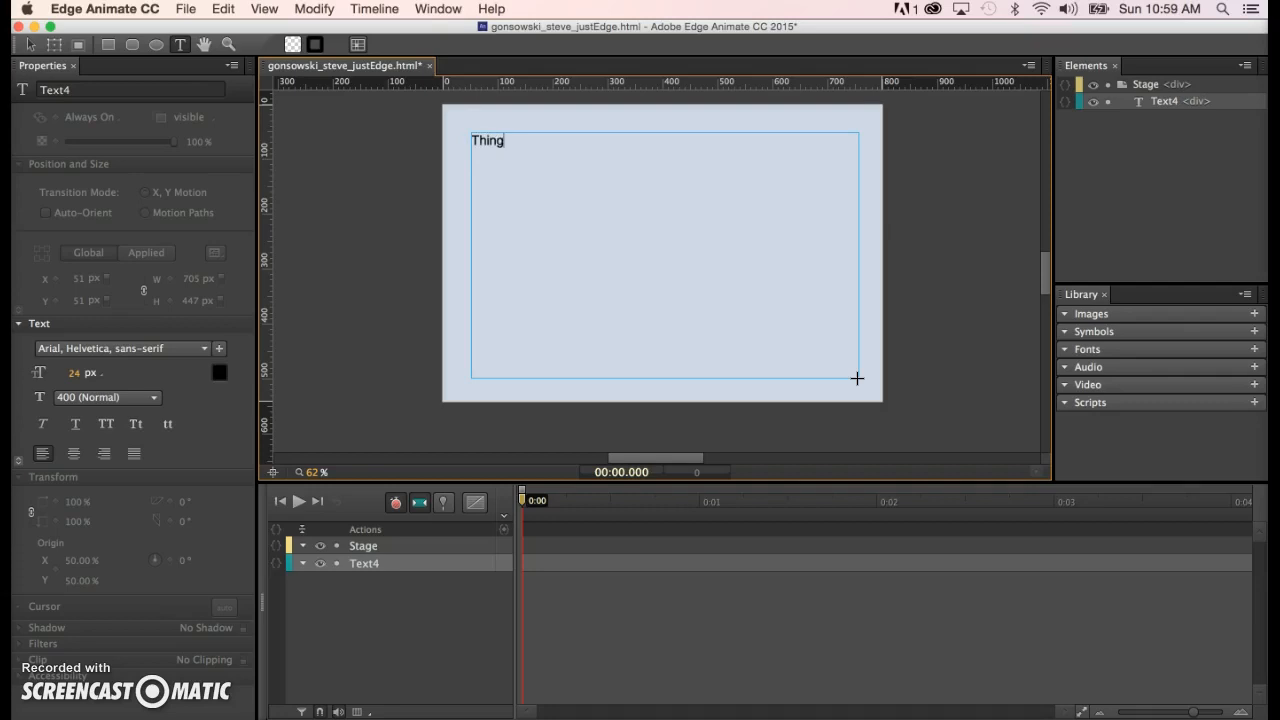
pyautogui.write('Things Things I can Animate')
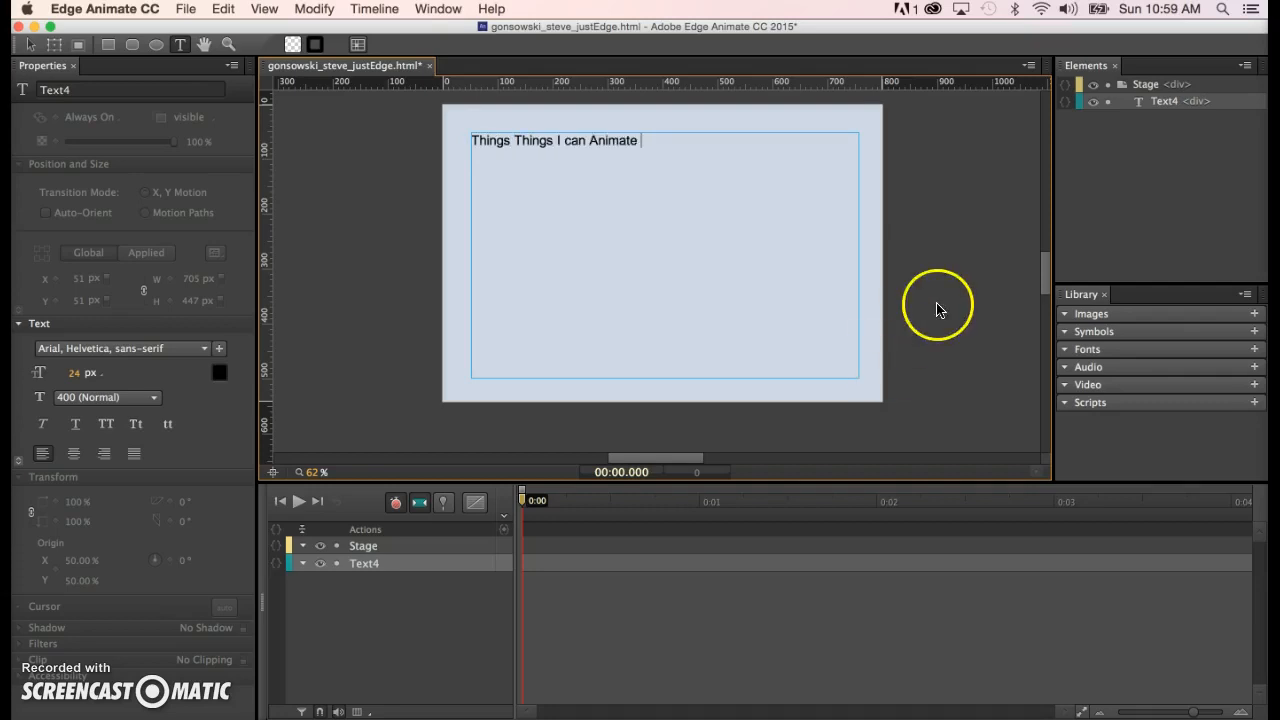
pyautogui.moveTo(514, 136); pyautogui.dragTo(462, 145)
pyautogui.press('BackSpace')
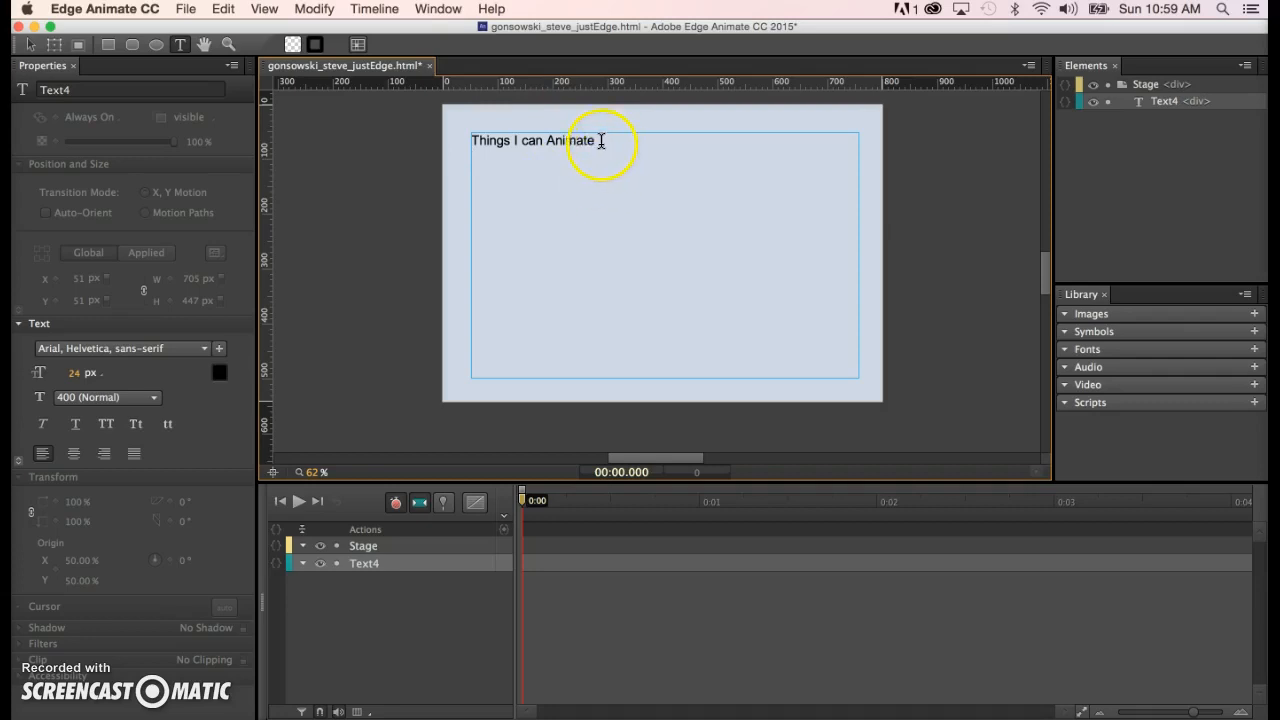
pyautogui.moveTo(598, 141); pyautogui.dragTo(469, 137)
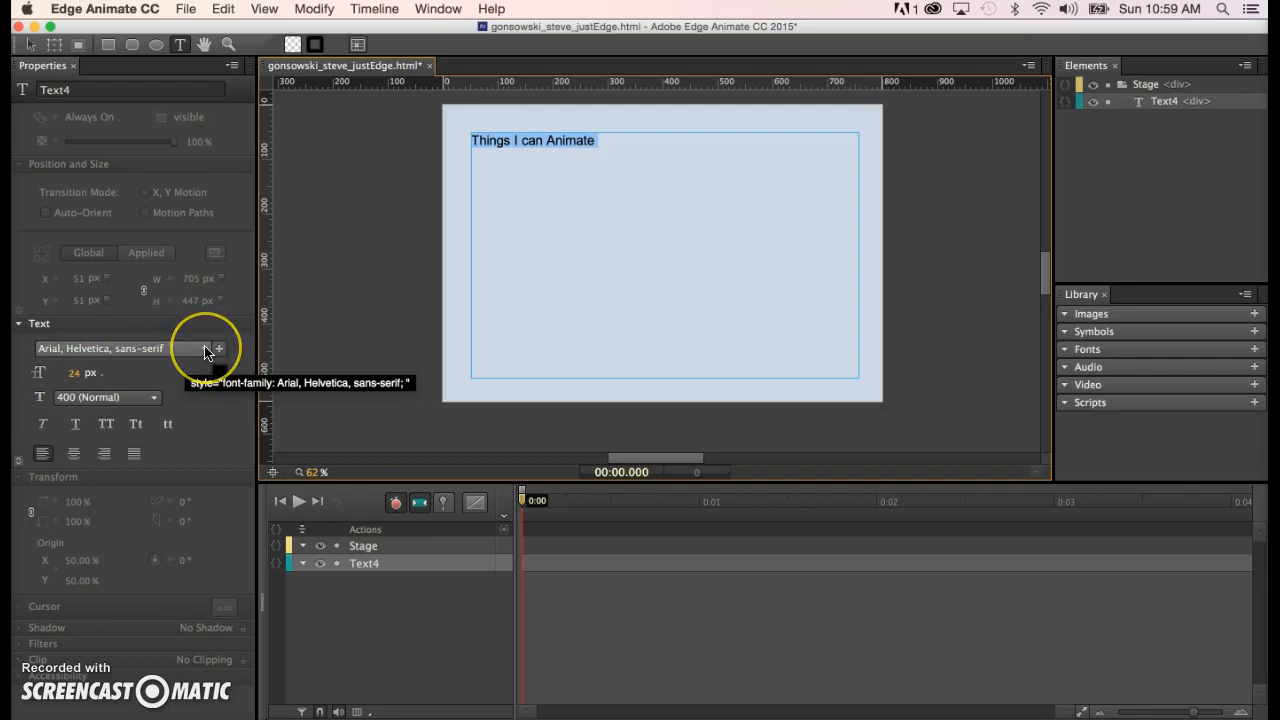
# - Set the title to Verdana, size it up from 50 px to 70 px, and centre it
pyautogui.click(78, 372)
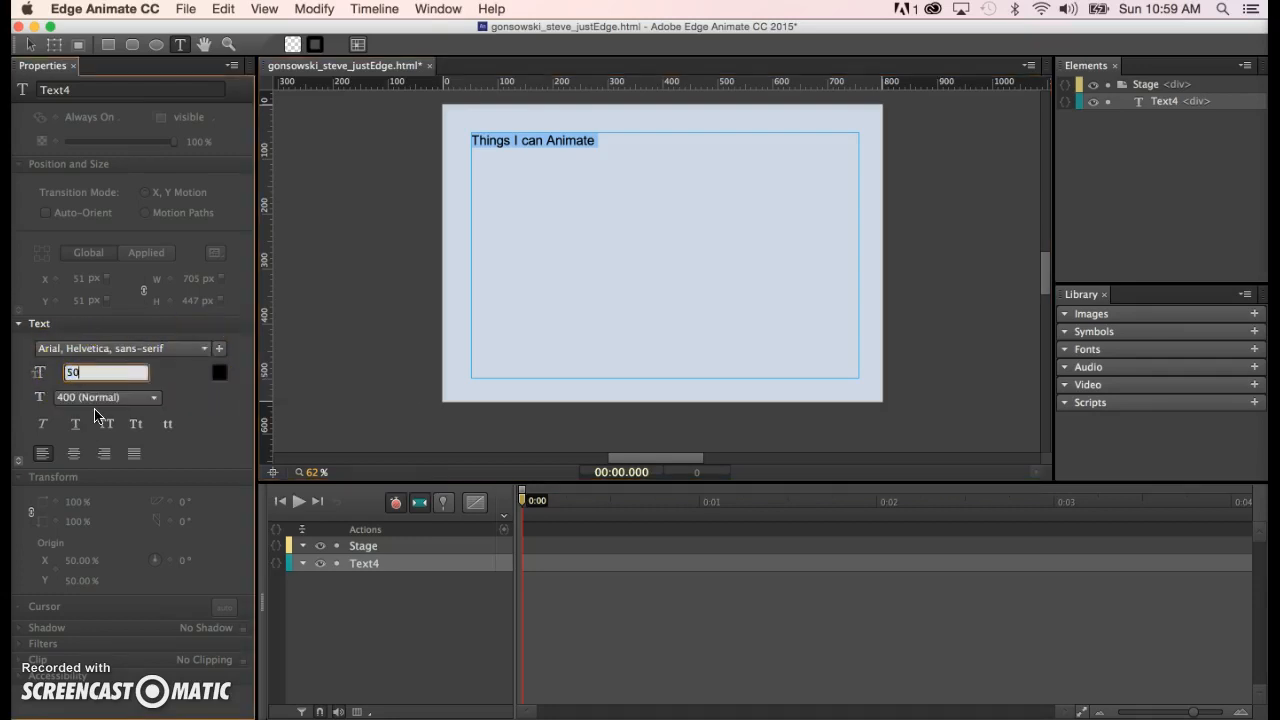
pyautogui.press('Return')
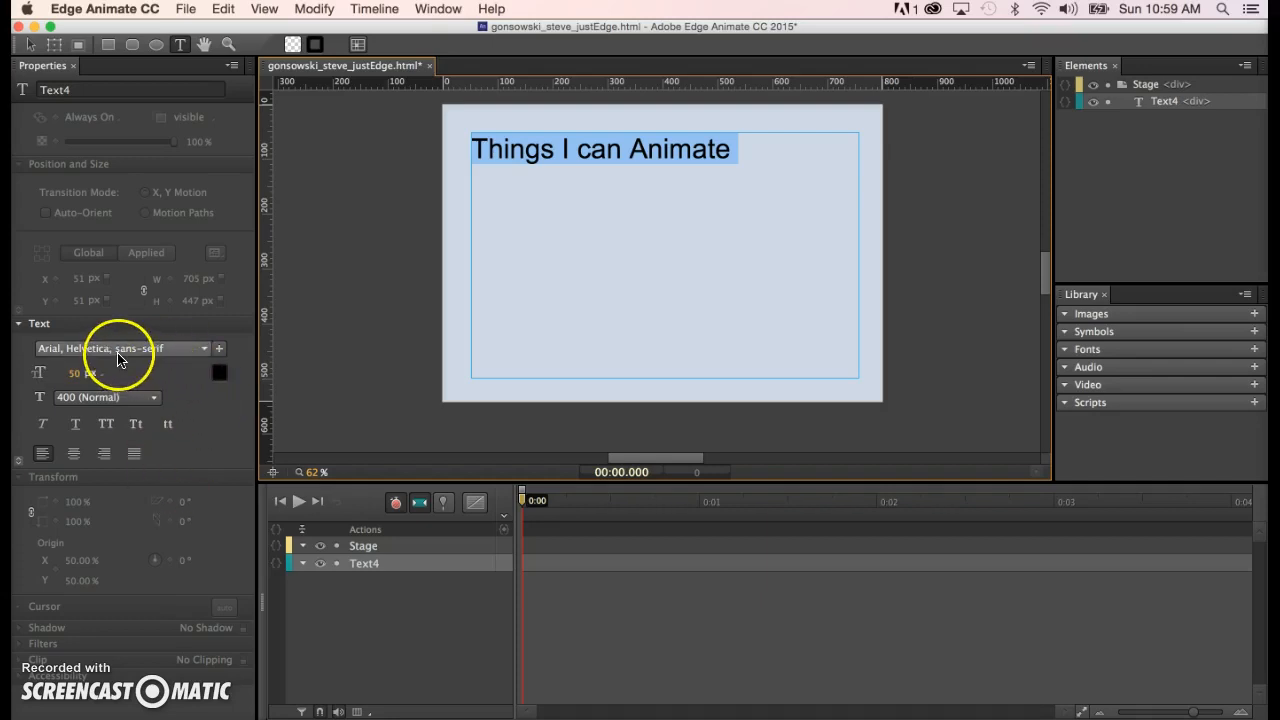
pyautogui.click(205, 352)
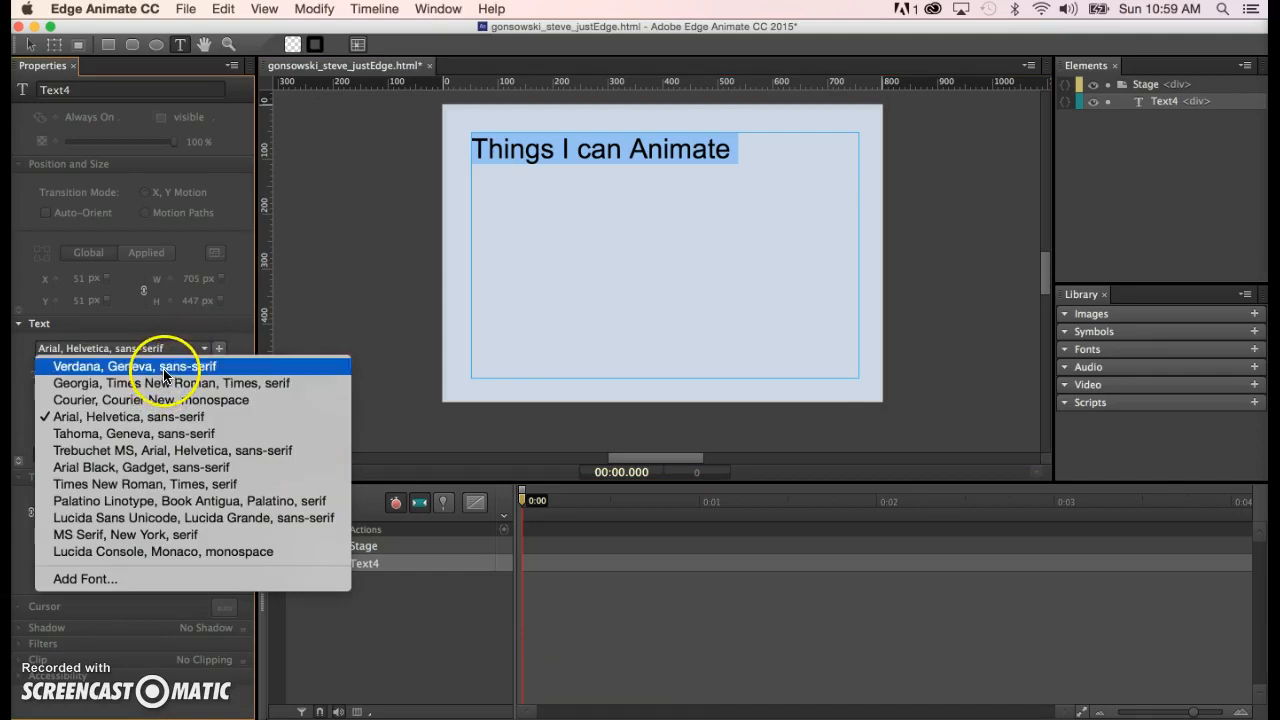
pyautogui.click(90, 368)
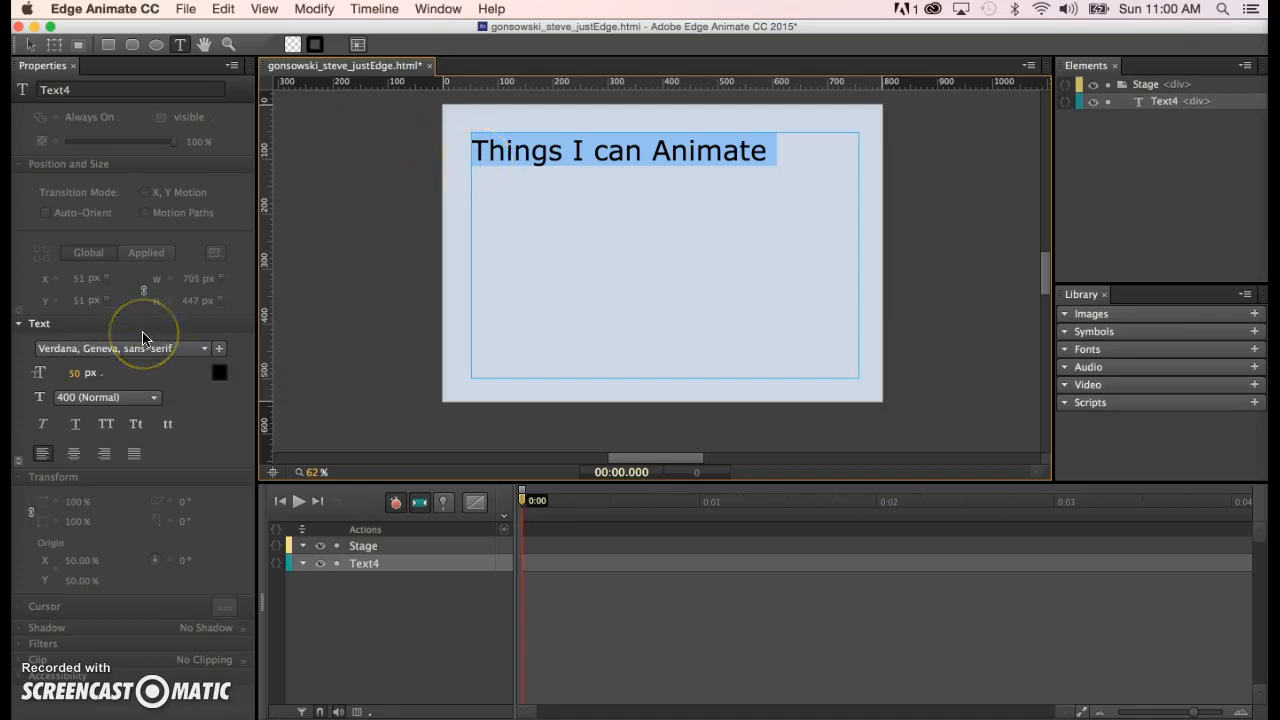
pyautogui.click(71, 374)
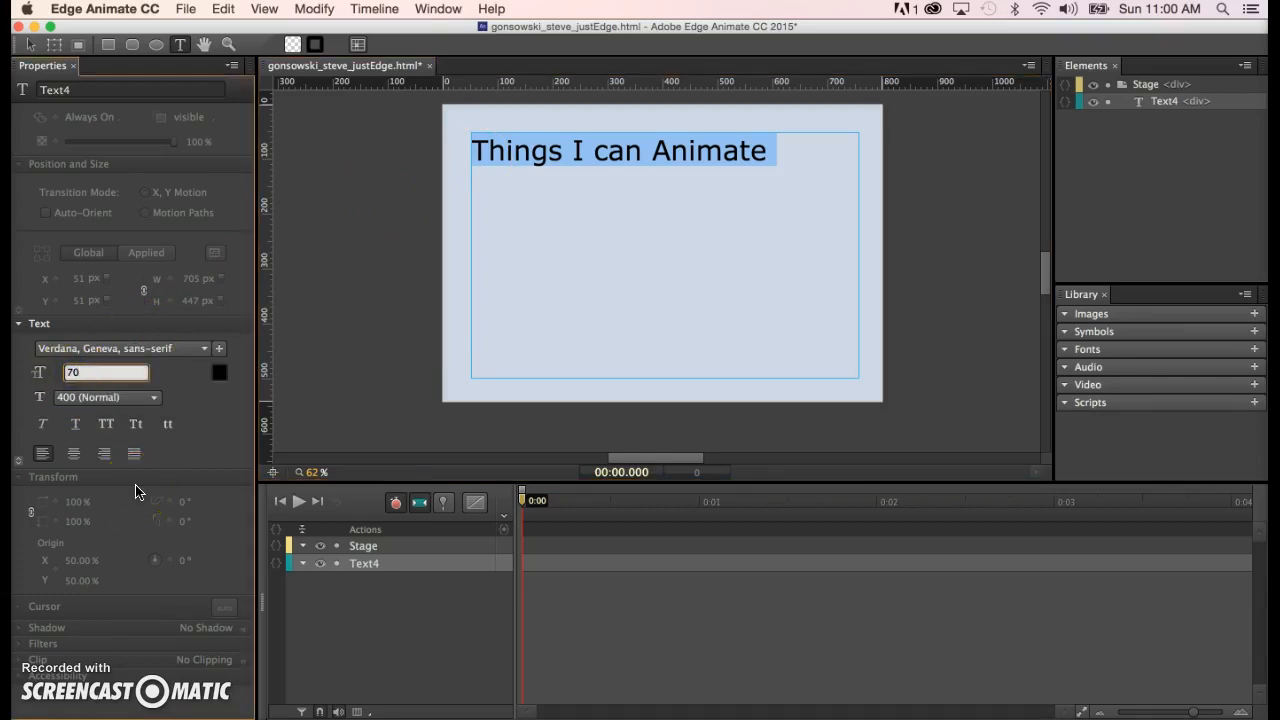
pyautogui.press('Return')
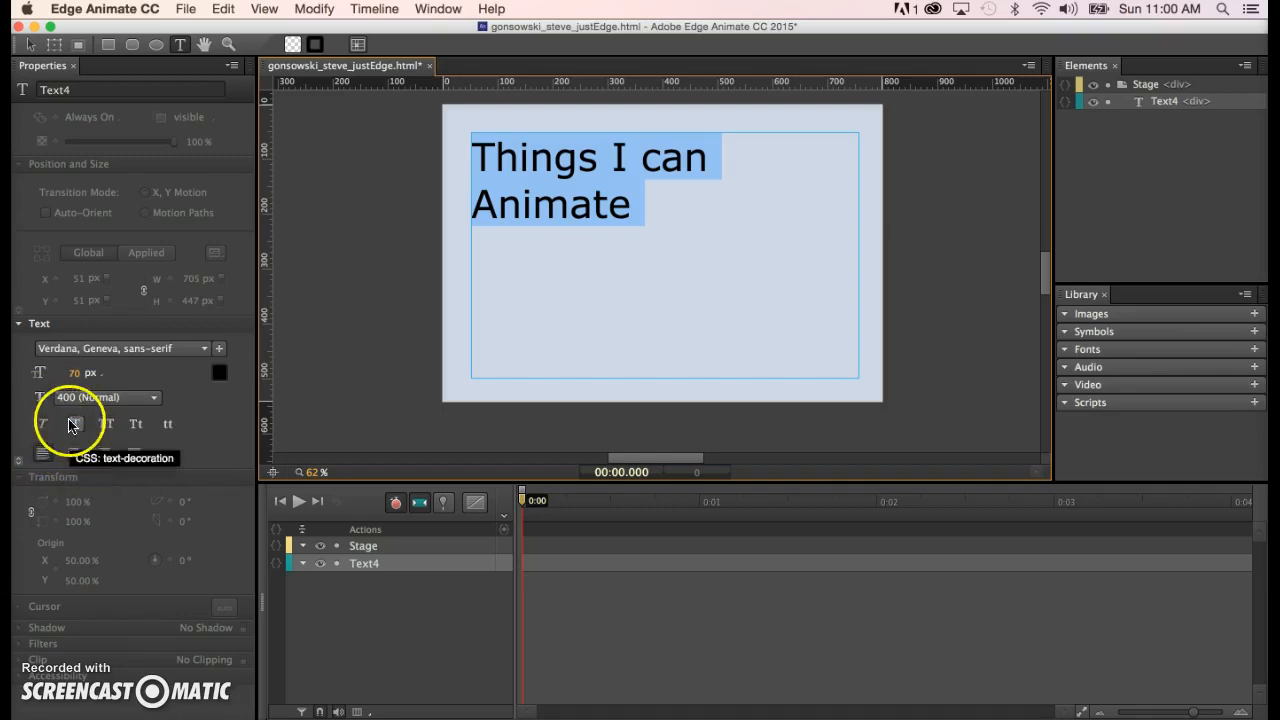
pyautogui.click(75, 454)
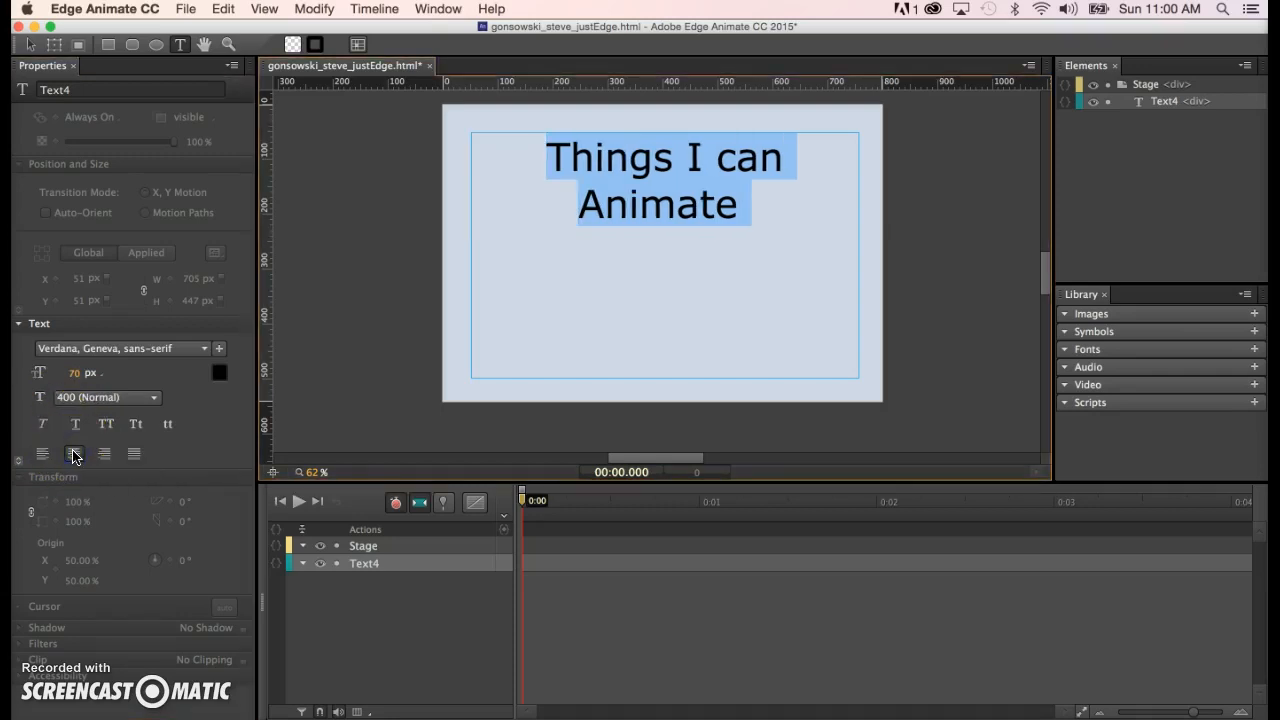
# - Enlarge the title's font size to 100 px, then 120 px
pyautogui.click(74, 372)
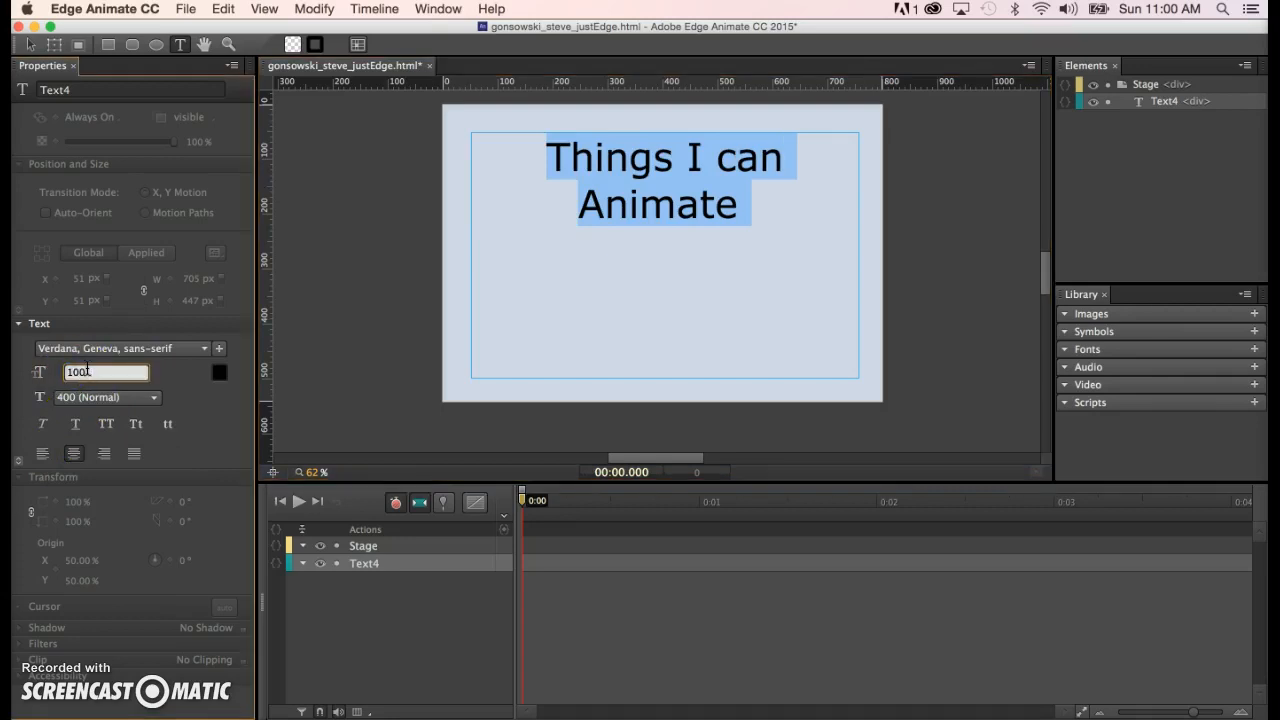
pyautogui.write('100')
pyautogui.press('Return')
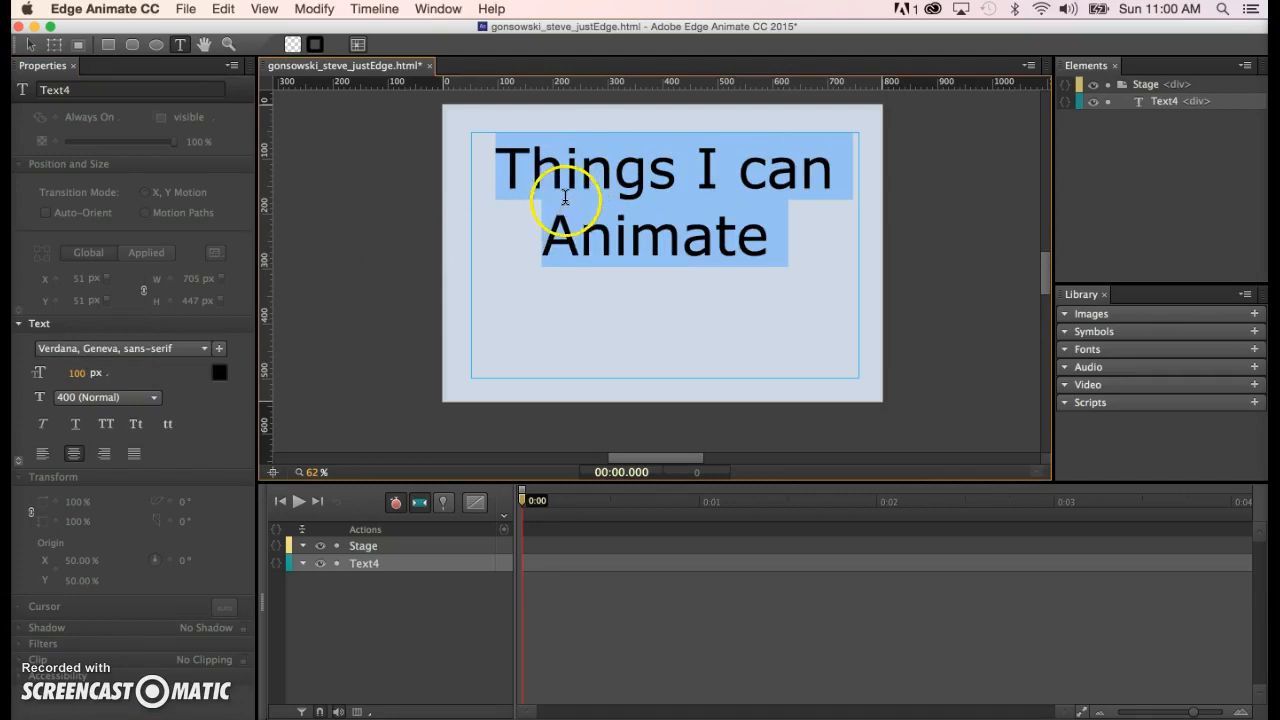
pyautogui.click(77, 372)
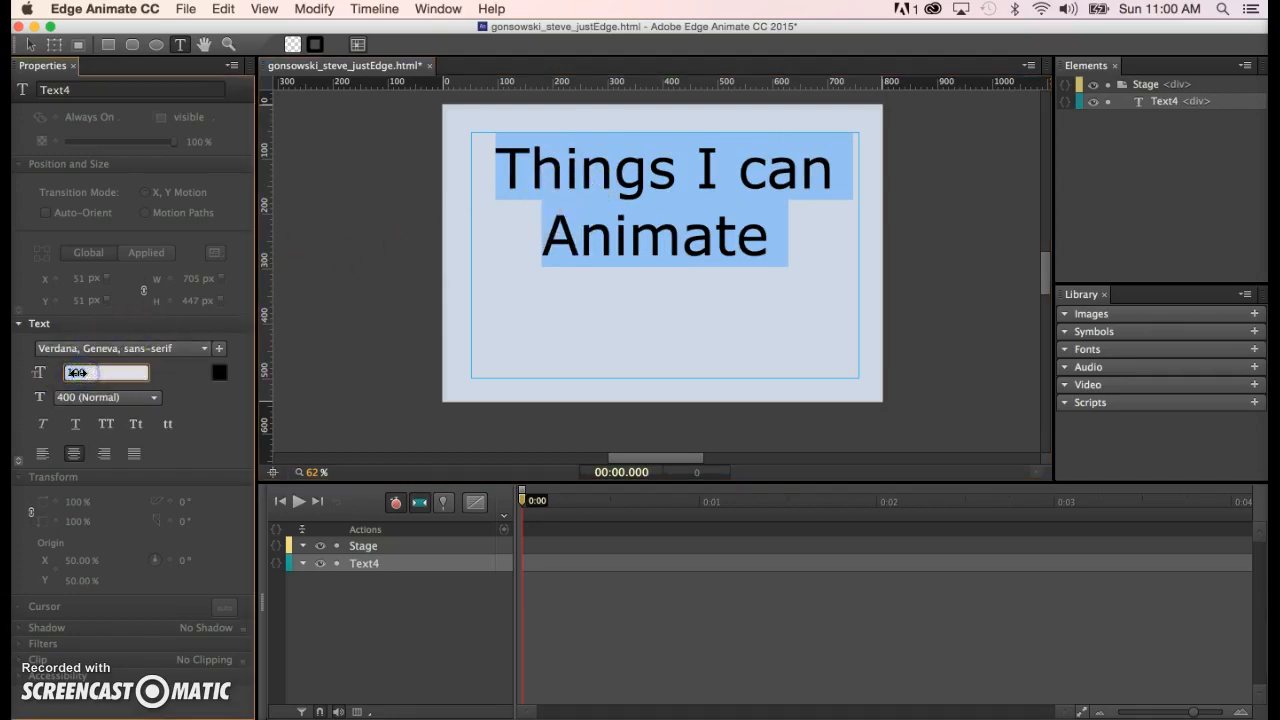
pyautogui.write('120')
pyautogui.press('Return')
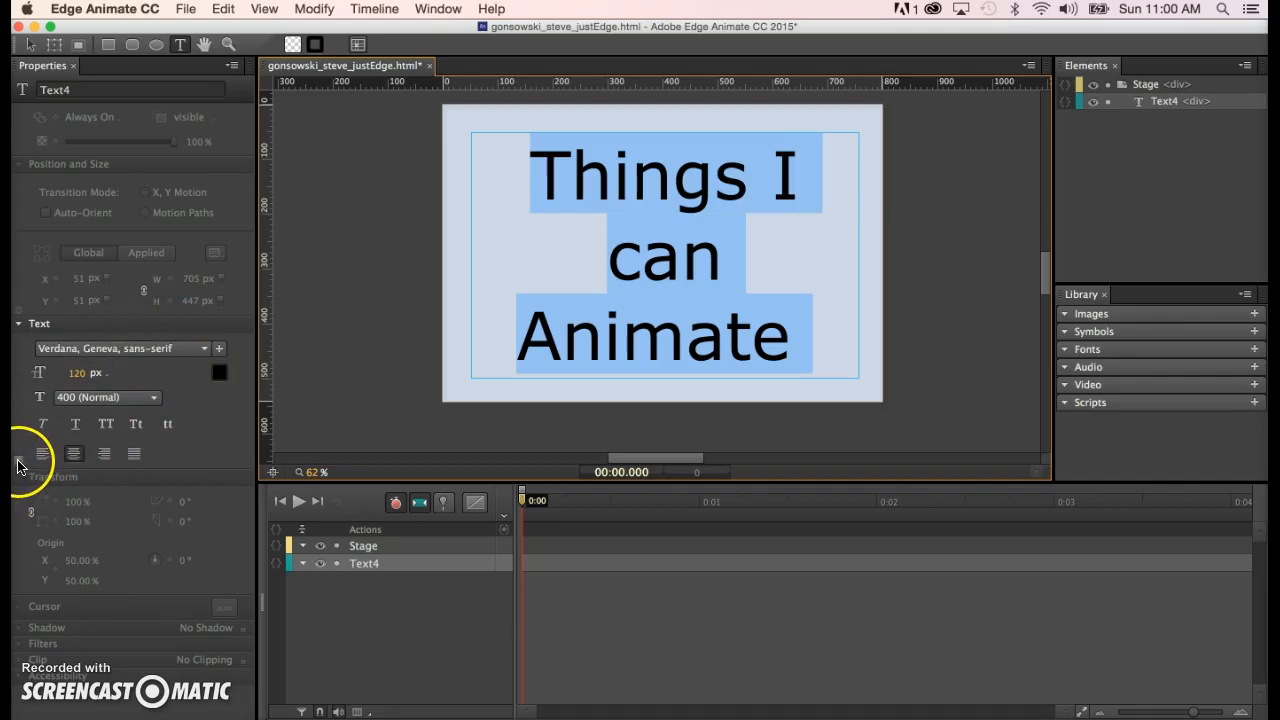
pyautogui.press('Escape')
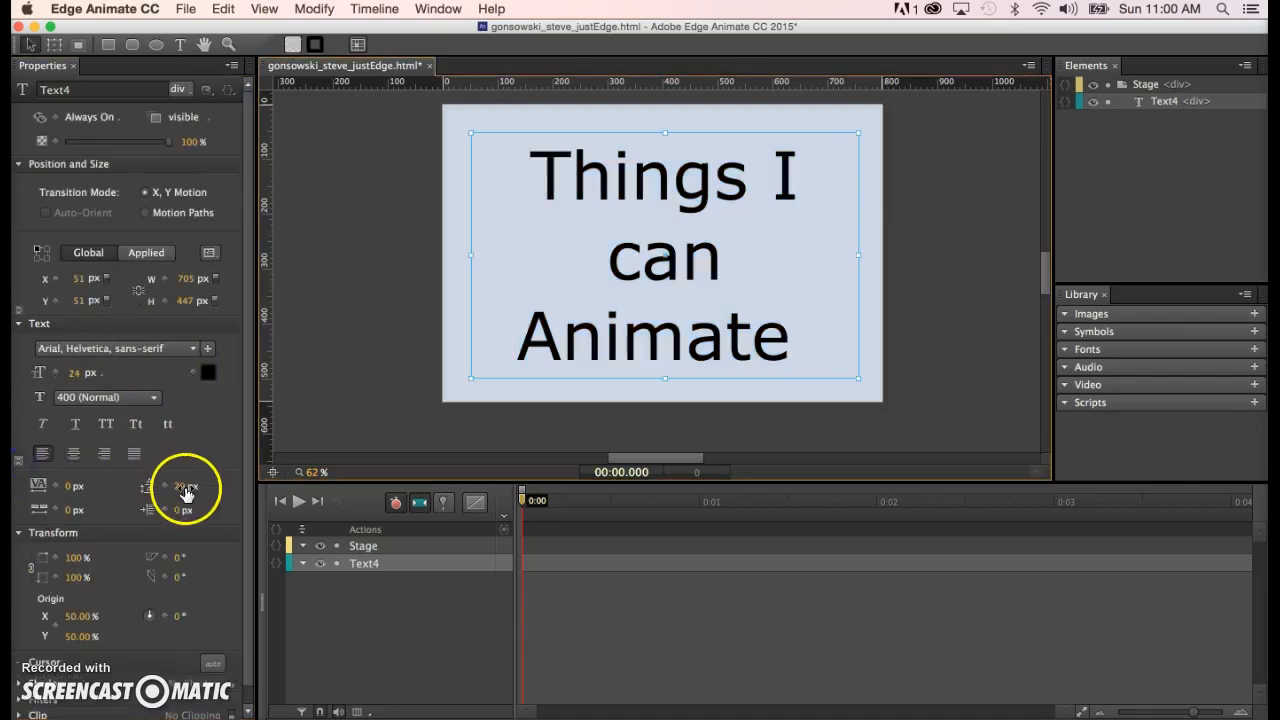
# - Give the title a 100 px line height and keep its text centre-aligned across three lines
pyautogui.moveTo(180, 488)
pyautogui.mouseDown()
pyautogui.moveTo(242, 486)
pyautogui.moveTo(190, 490)
pyautogui.mouseUp()
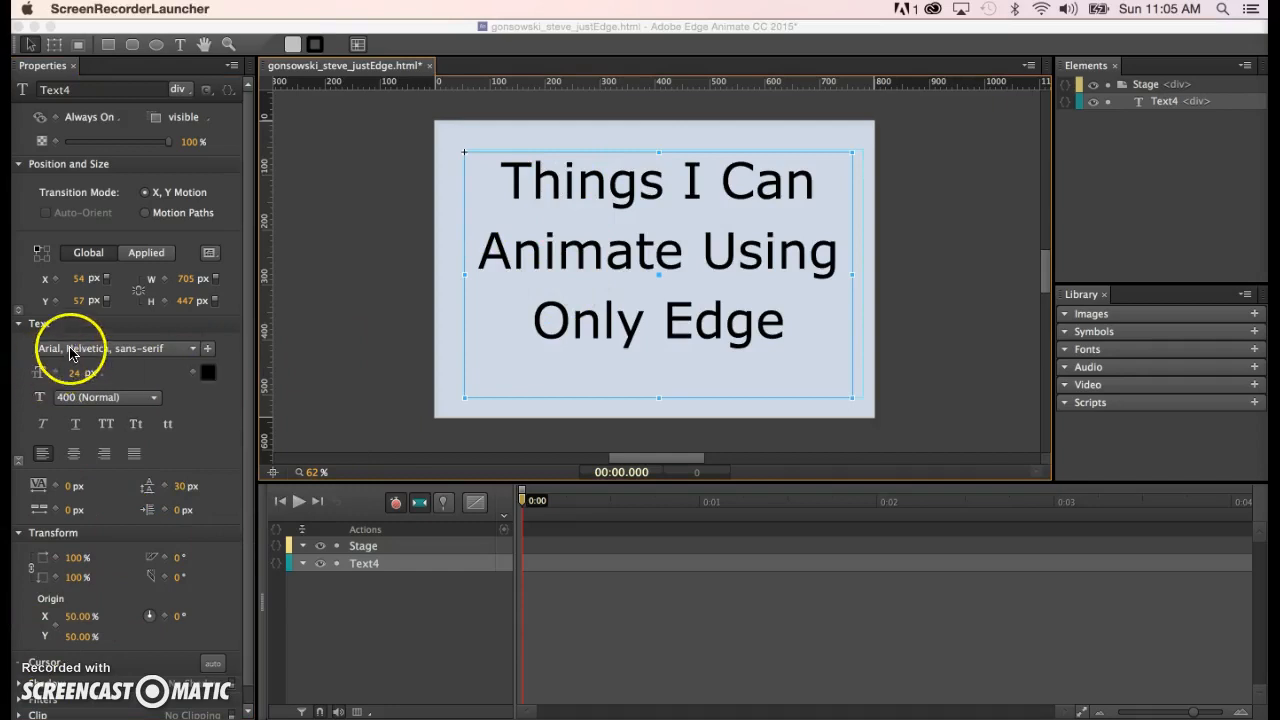
pyautogui.click(538, 179)
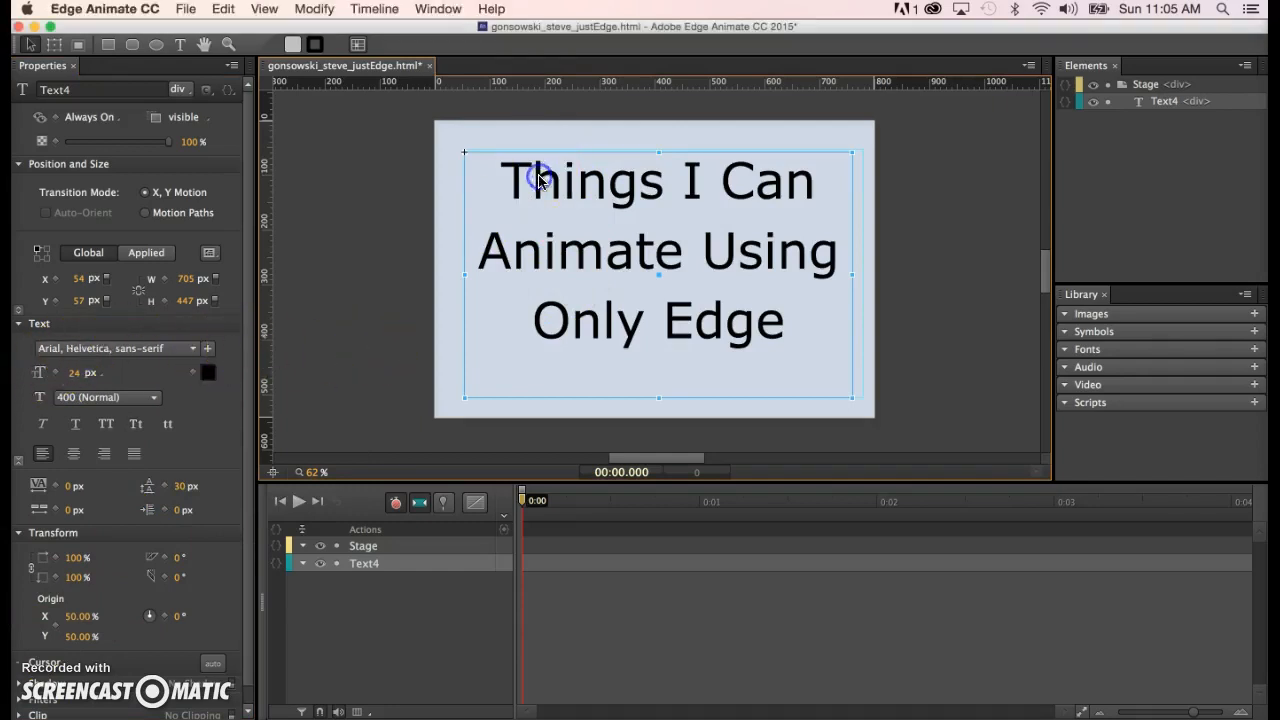
pyautogui.doubleClick(530, 187)
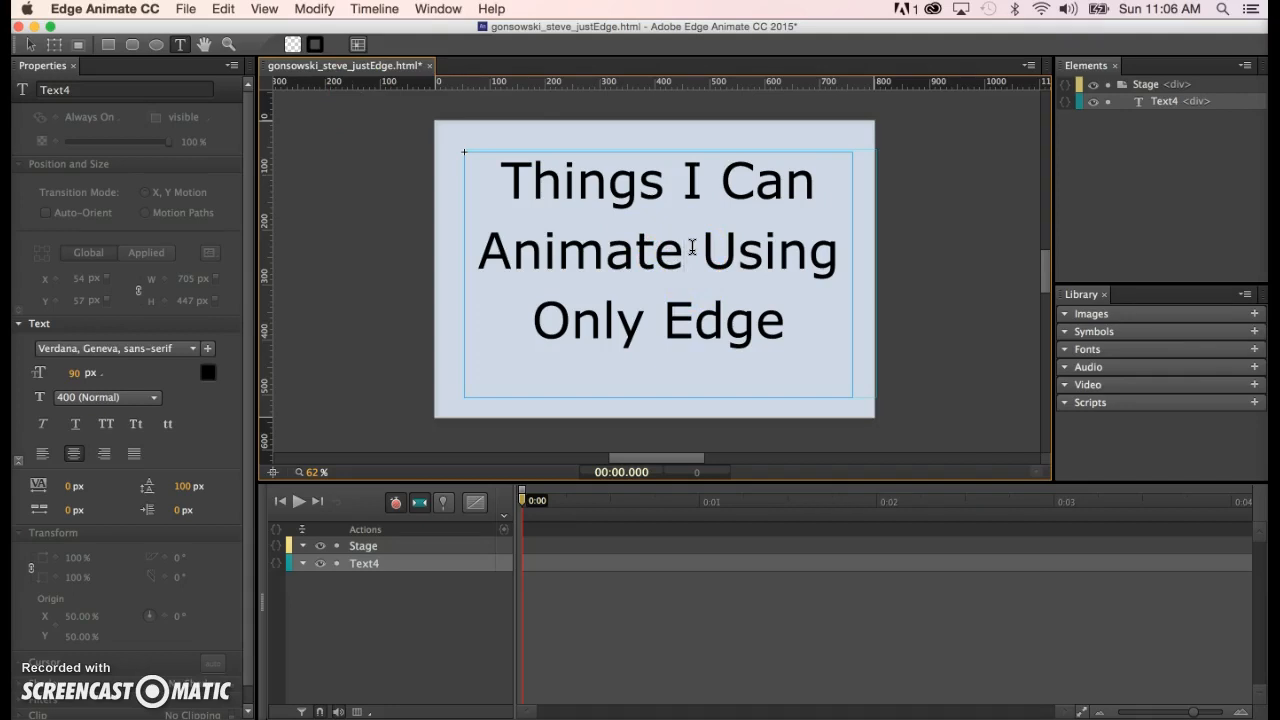
pyautogui.press('super+a')
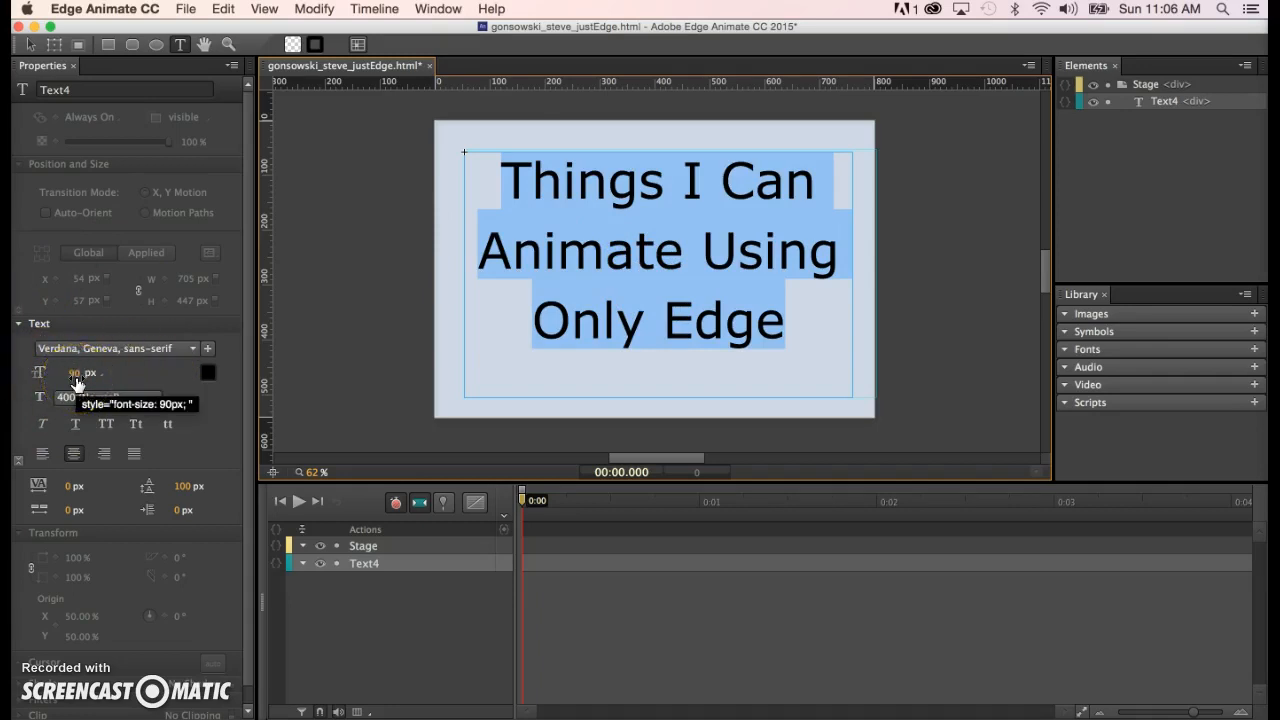
pyautogui.click(186, 486)
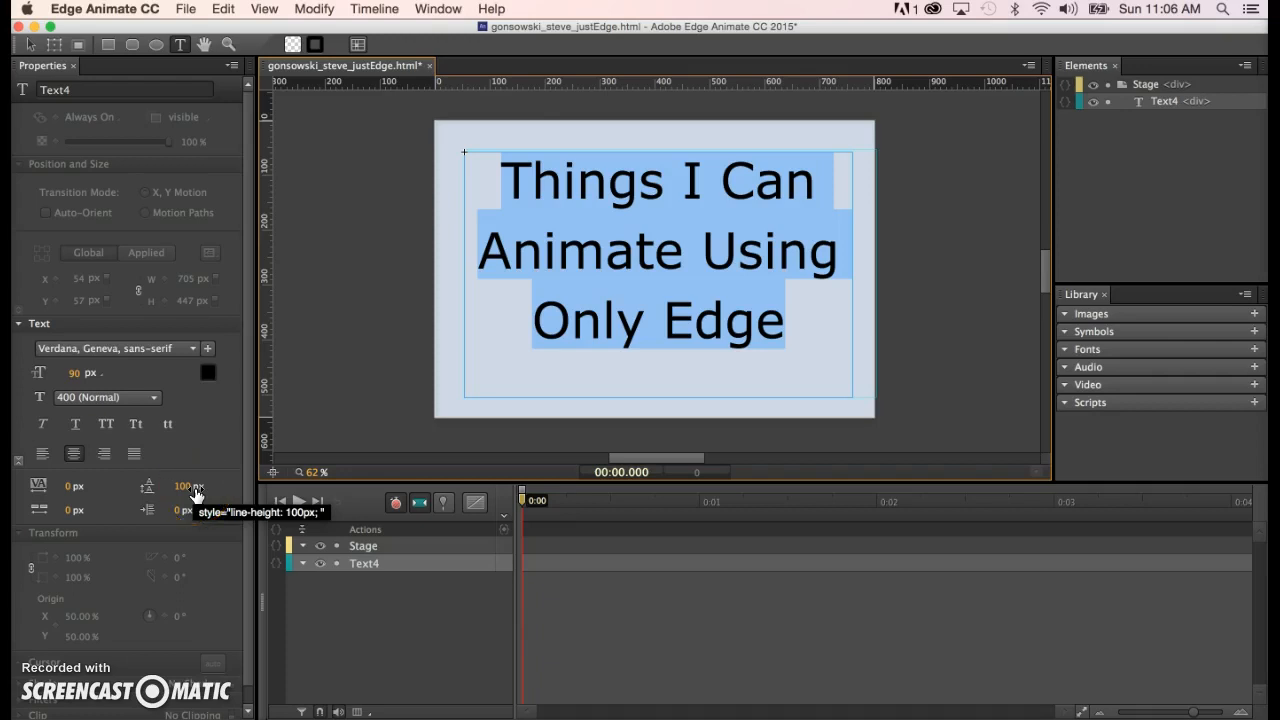
pyautogui.click(71, 456)
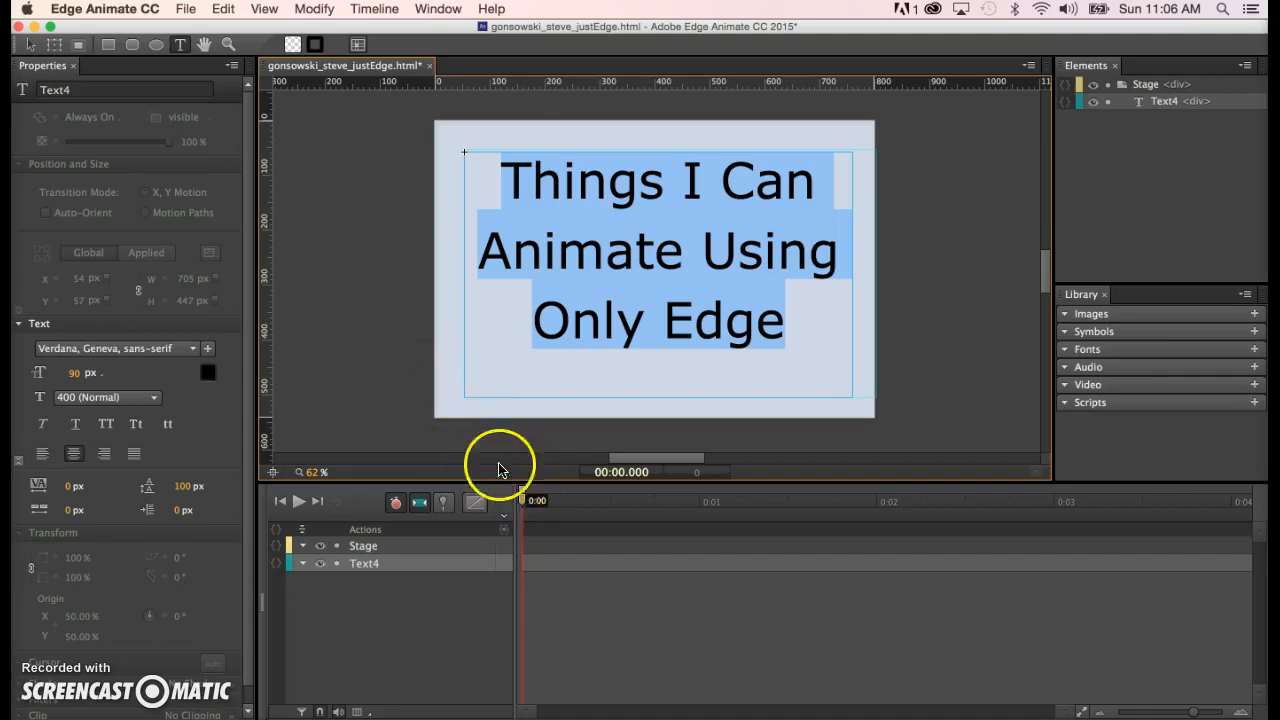
pyautogui.click(414, 322)
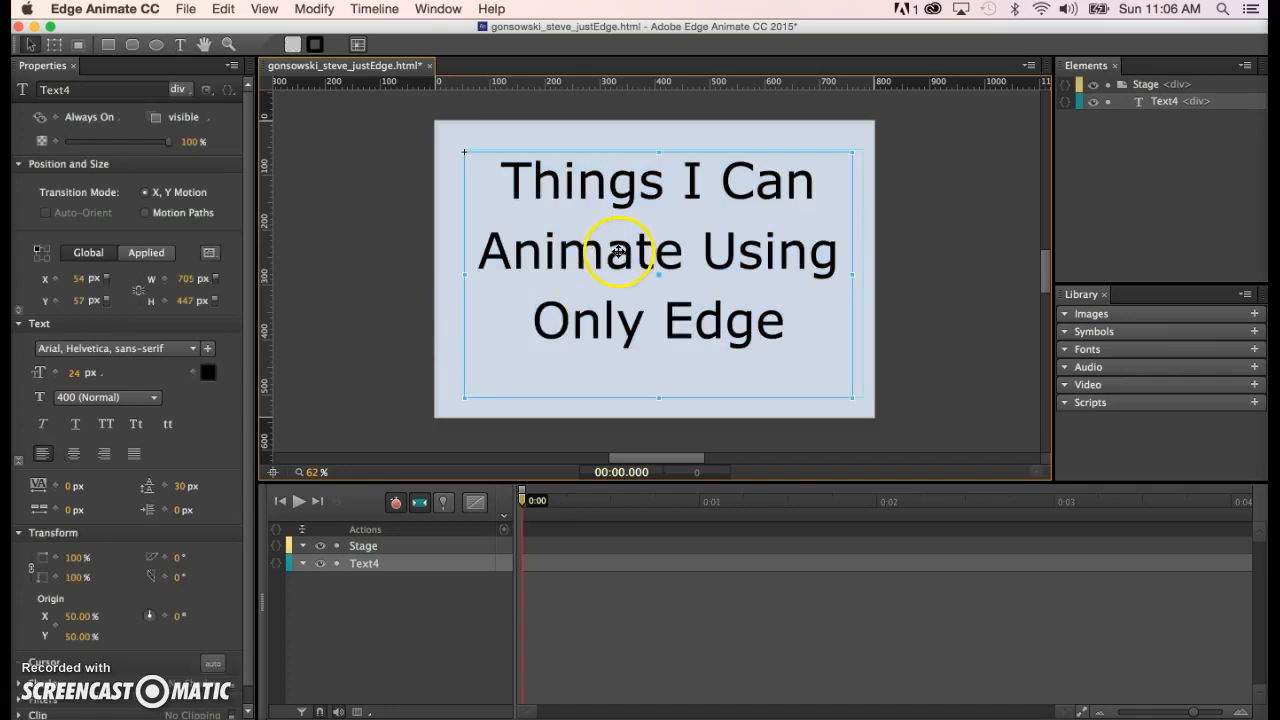
# - Select the title text and rename its Timeline layer from Text4 to 'placenolderTitle'
pyautogui.click(379, 181)
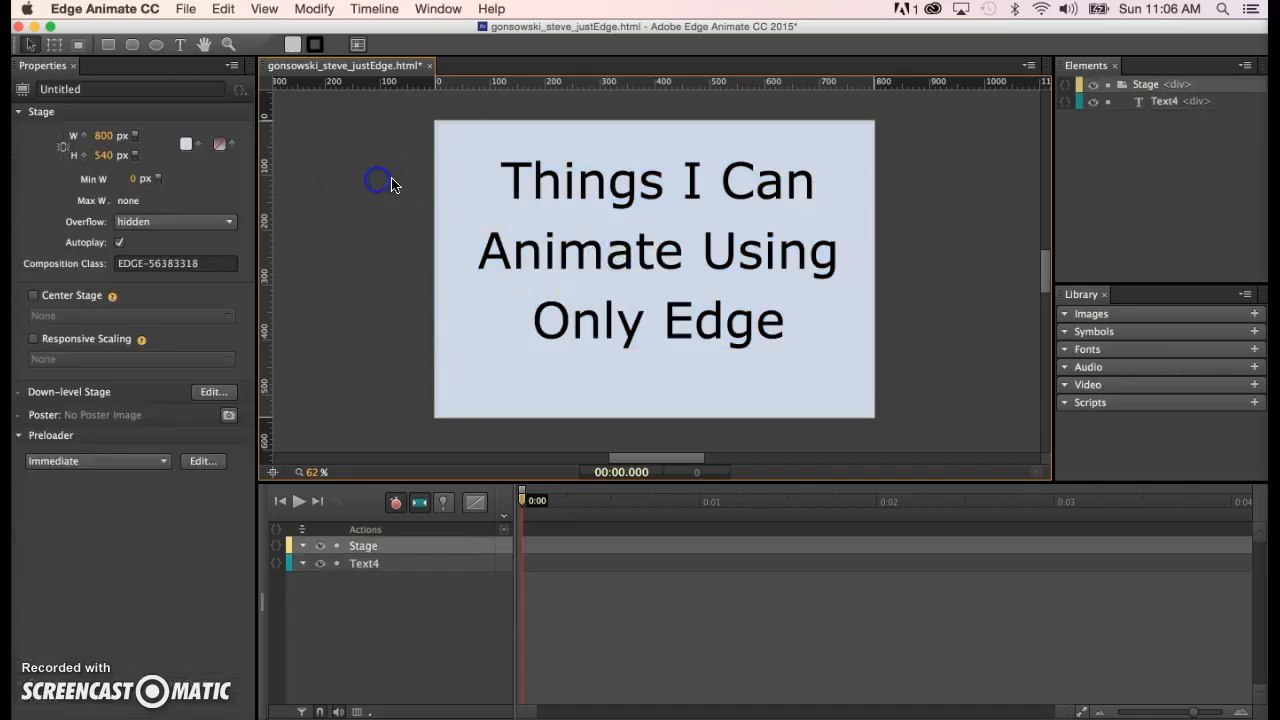
pyautogui.click(536, 261)
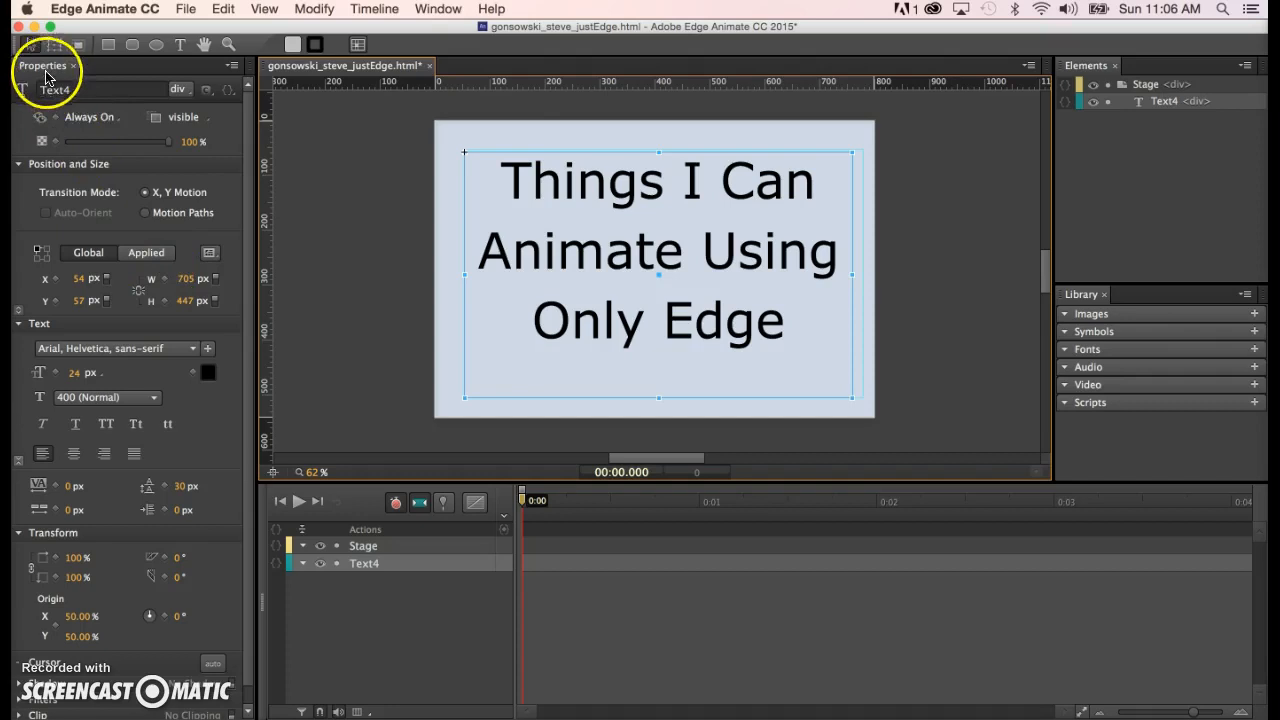
pyautogui.click(370, 567)
pyautogui.doubleClick(368, 565)
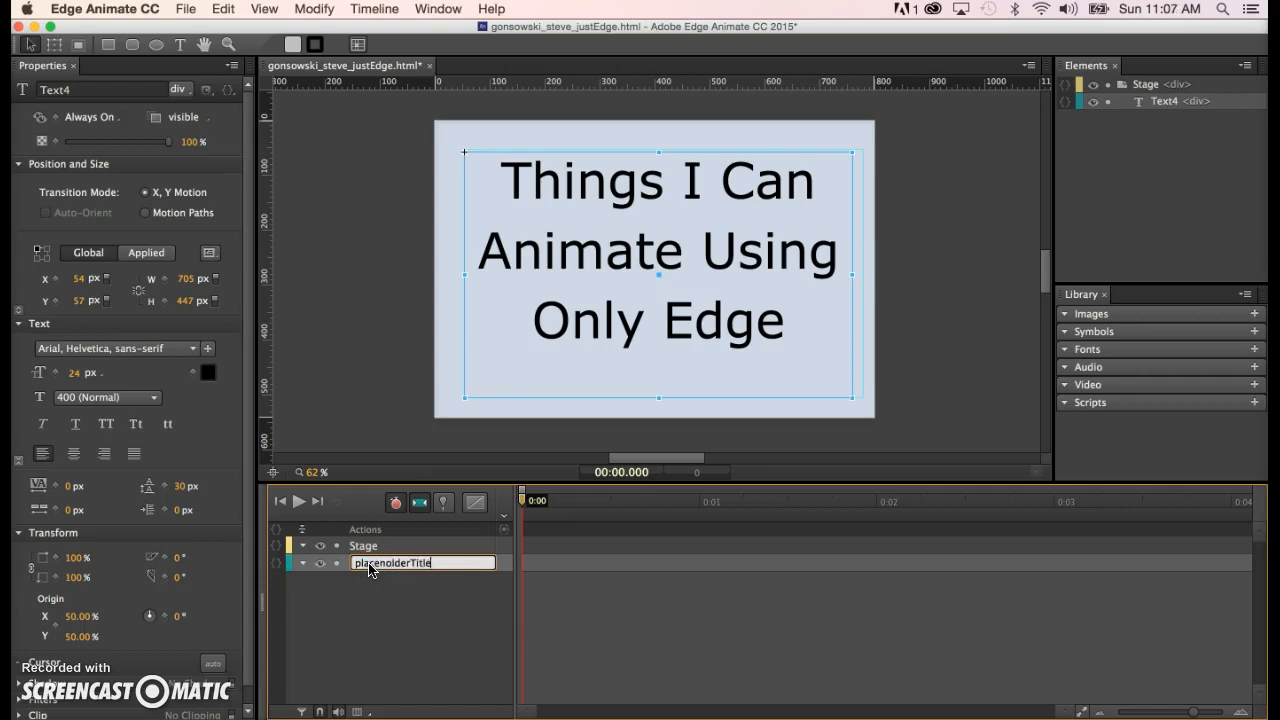
pyautogui.press('Return')
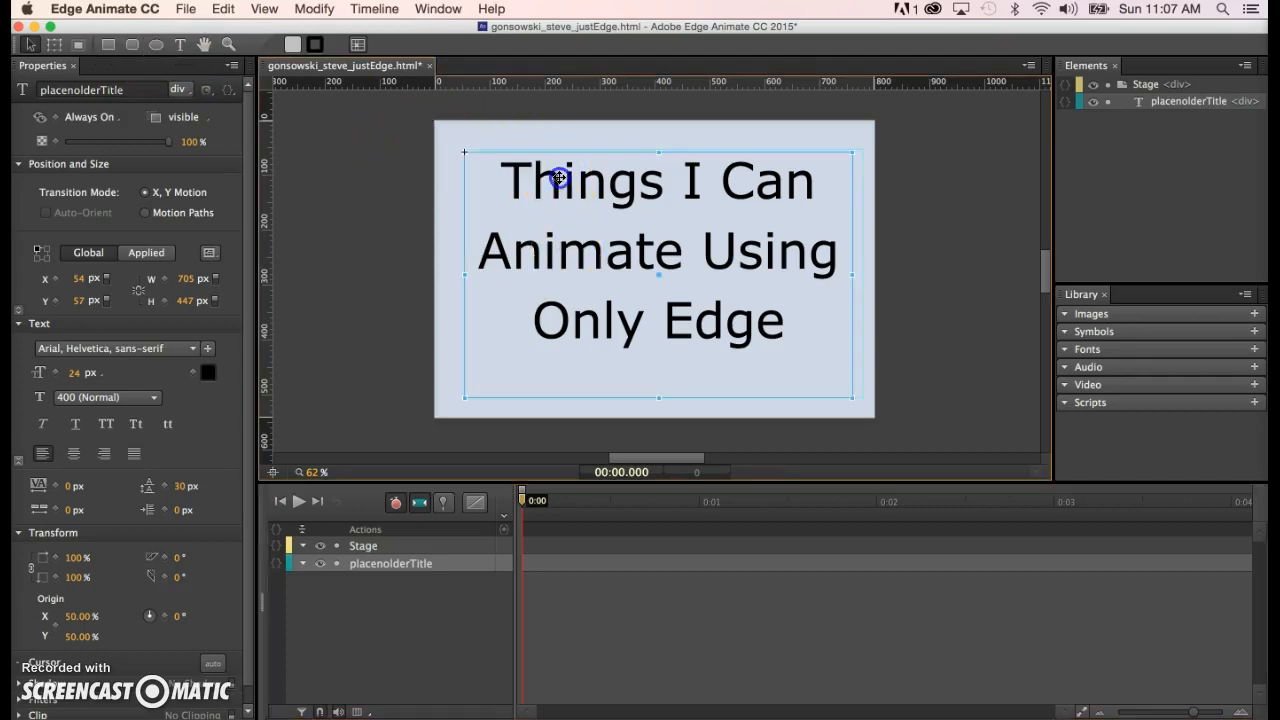
# - Set the title's Display to On at 0:00 and add an Off Display keyframe at 0:01
pyautogui.click(112, 122)
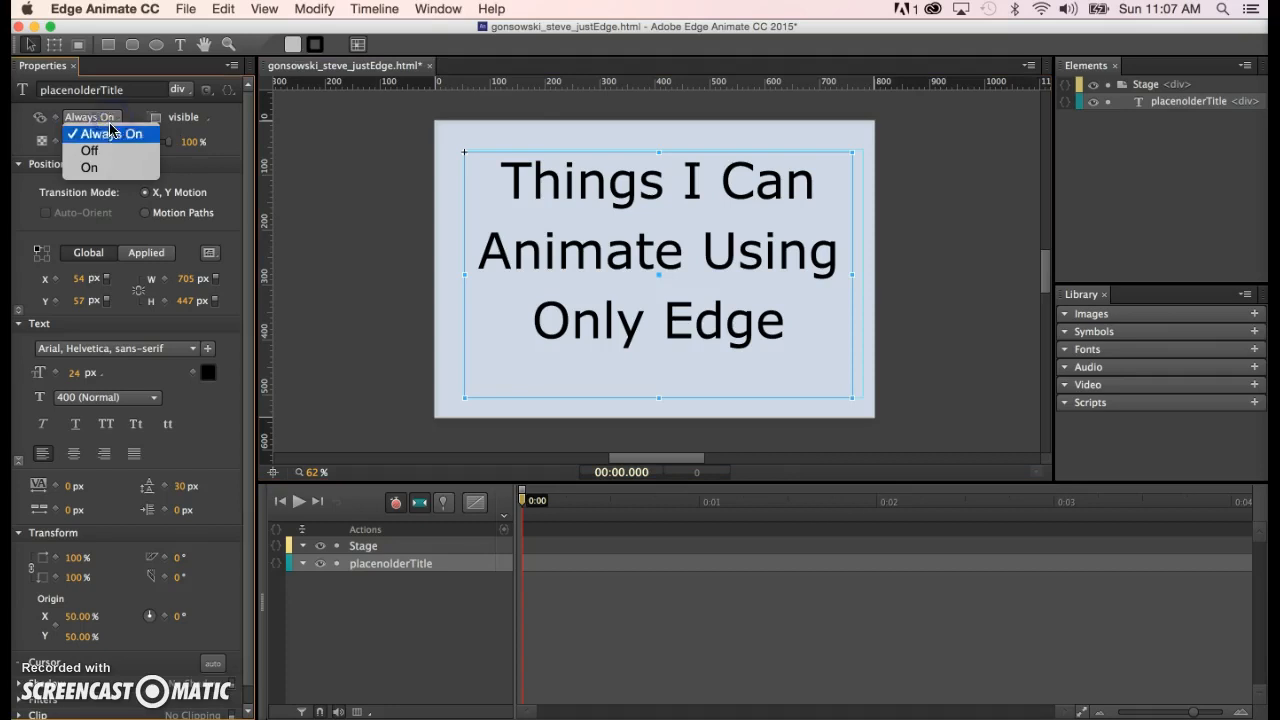
pyautogui.click(108, 168)
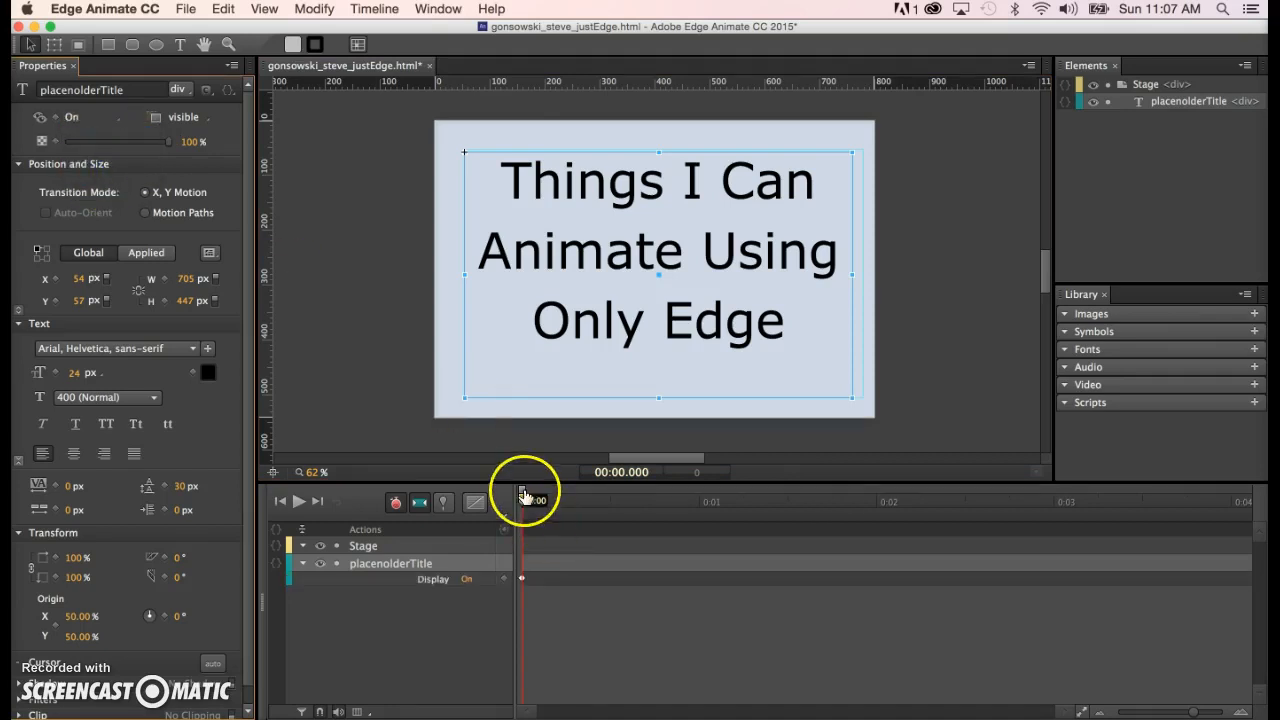
pyautogui.moveTo(524, 494); pyautogui.dragTo(703, 533)
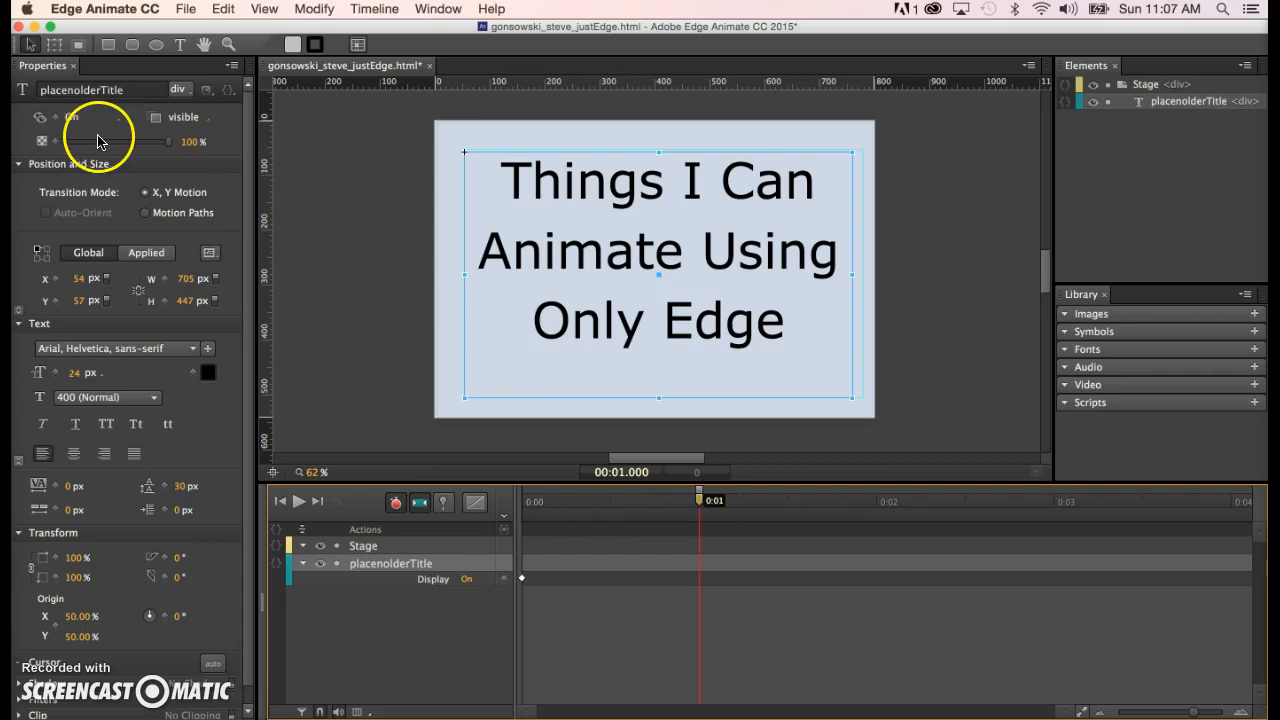
pyautogui.click(56, 118)
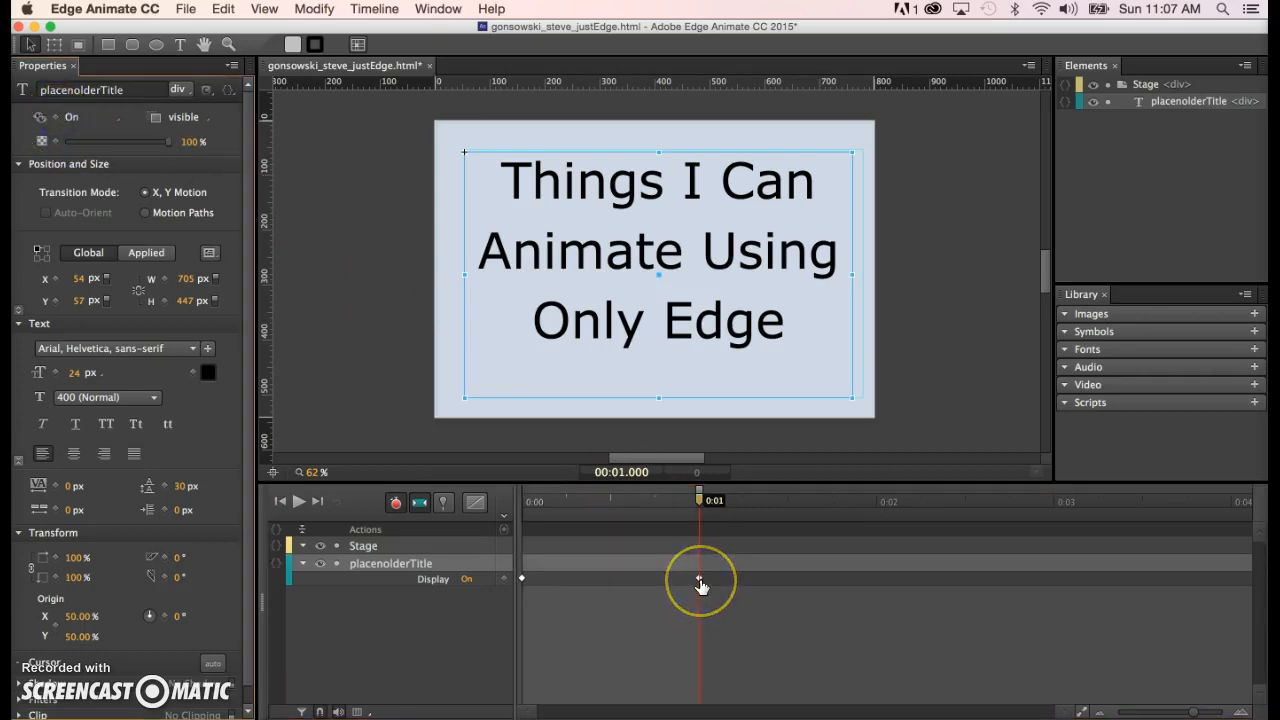
pyautogui.click(77, 118)
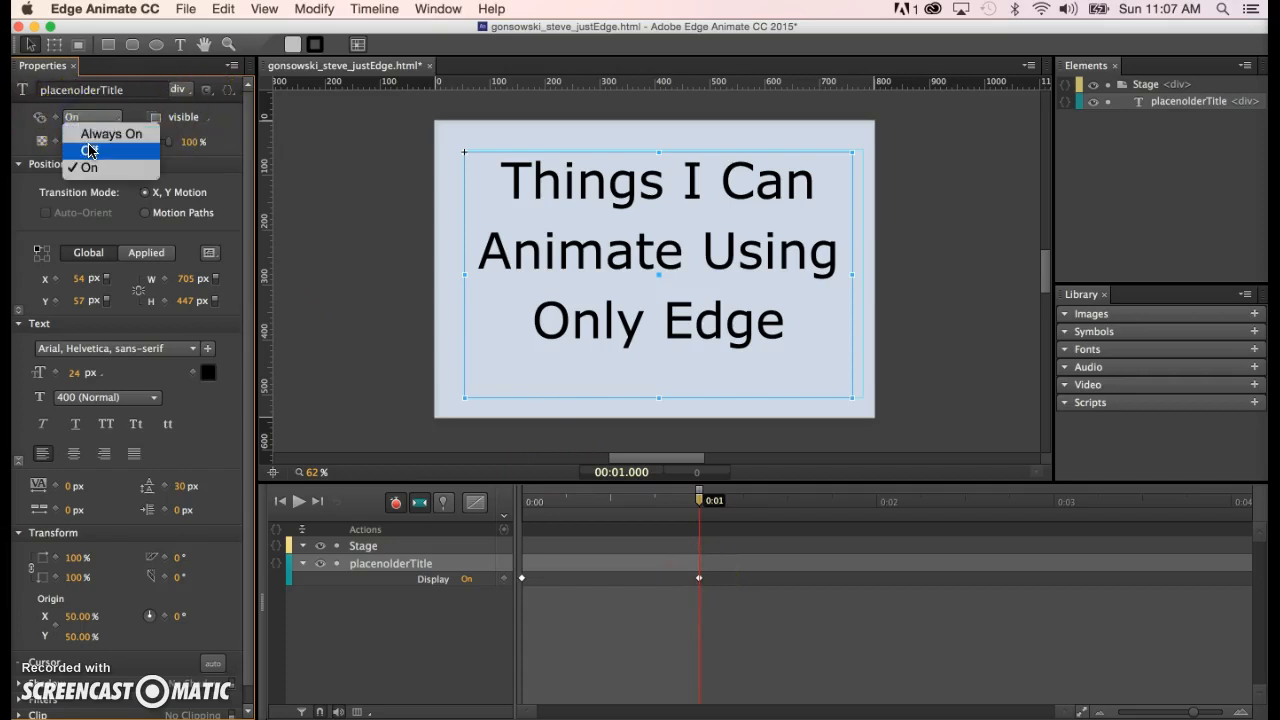
pyautogui.click(88, 150)
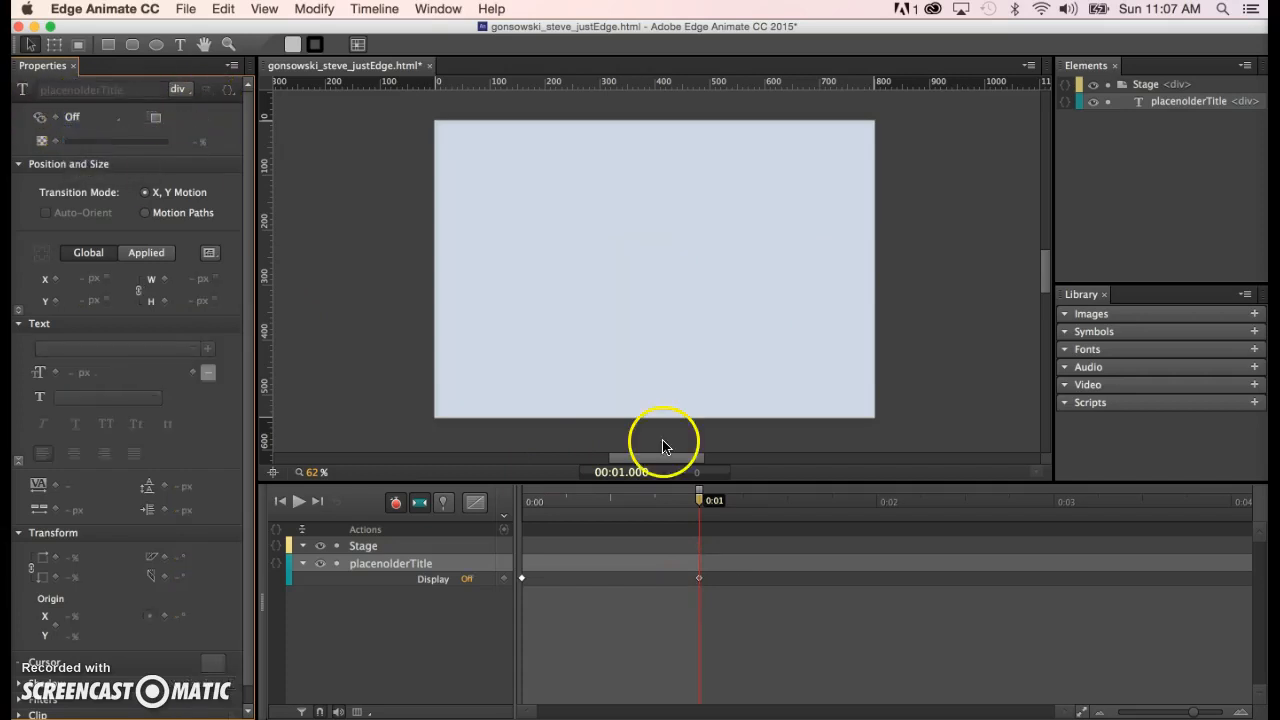
# - Scrub the playhead between 0:00 and 0:02 to confirm the title hides after 1 second
pyautogui.moveTo(701, 503); pyautogui.dragTo(655, 498)
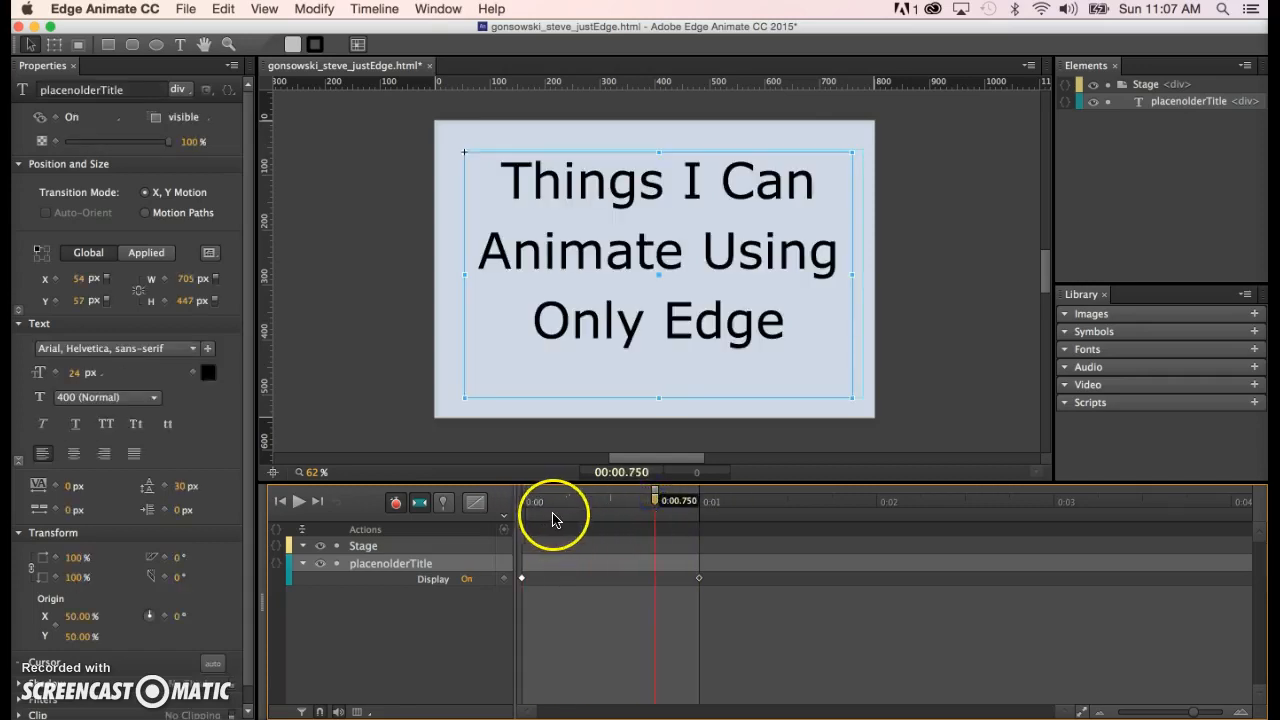
pyautogui.moveTo(657, 500); pyautogui.dragTo(880, 519)
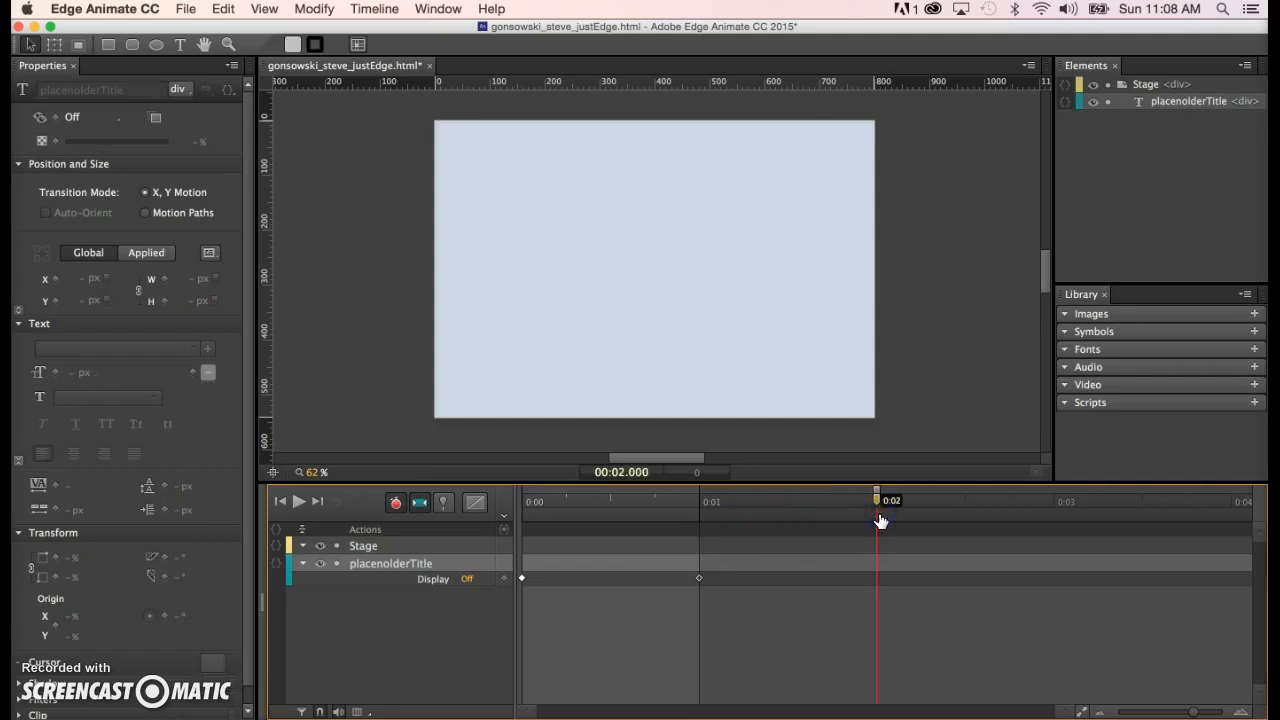
pyautogui.moveTo(875, 509)
pyautogui.mouseDown()
pyautogui.moveTo(838, 504)
pyautogui.moveTo(882, 505)
pyautogui.mouseUp()
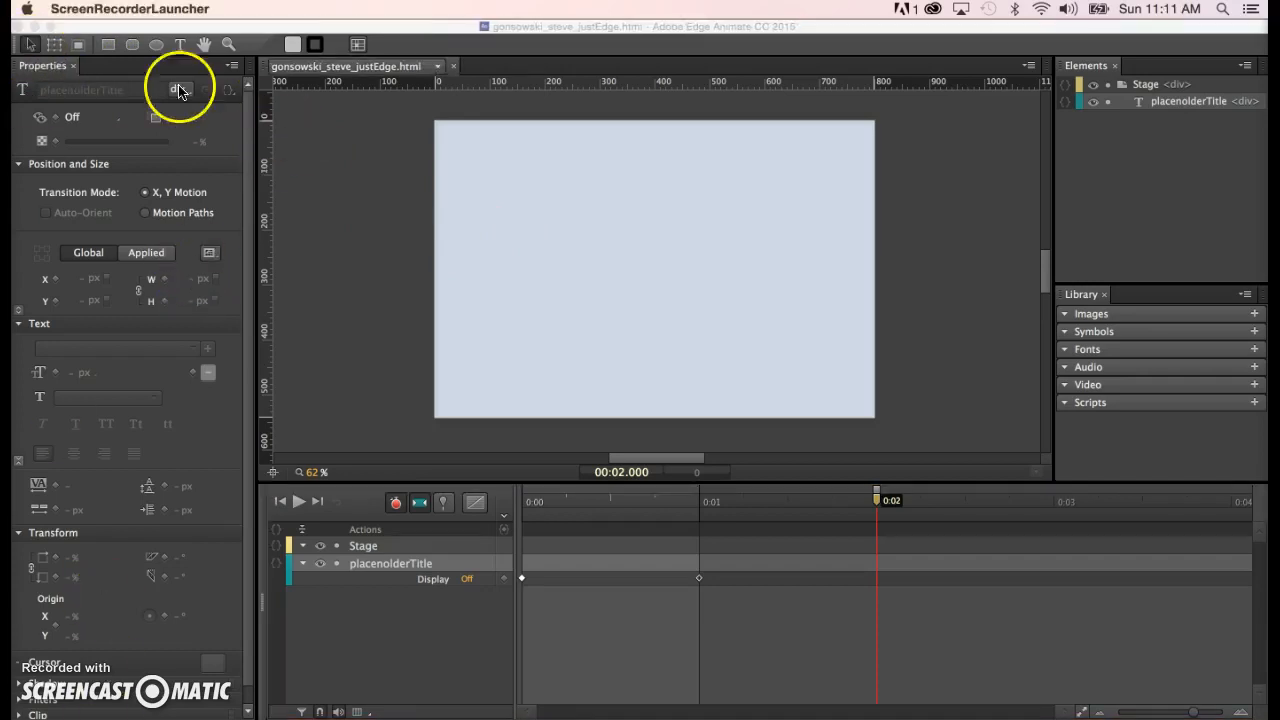
# - Create a new text box on the stage reading 'I can animate the opacity'
pyautogui.click(180, 46)
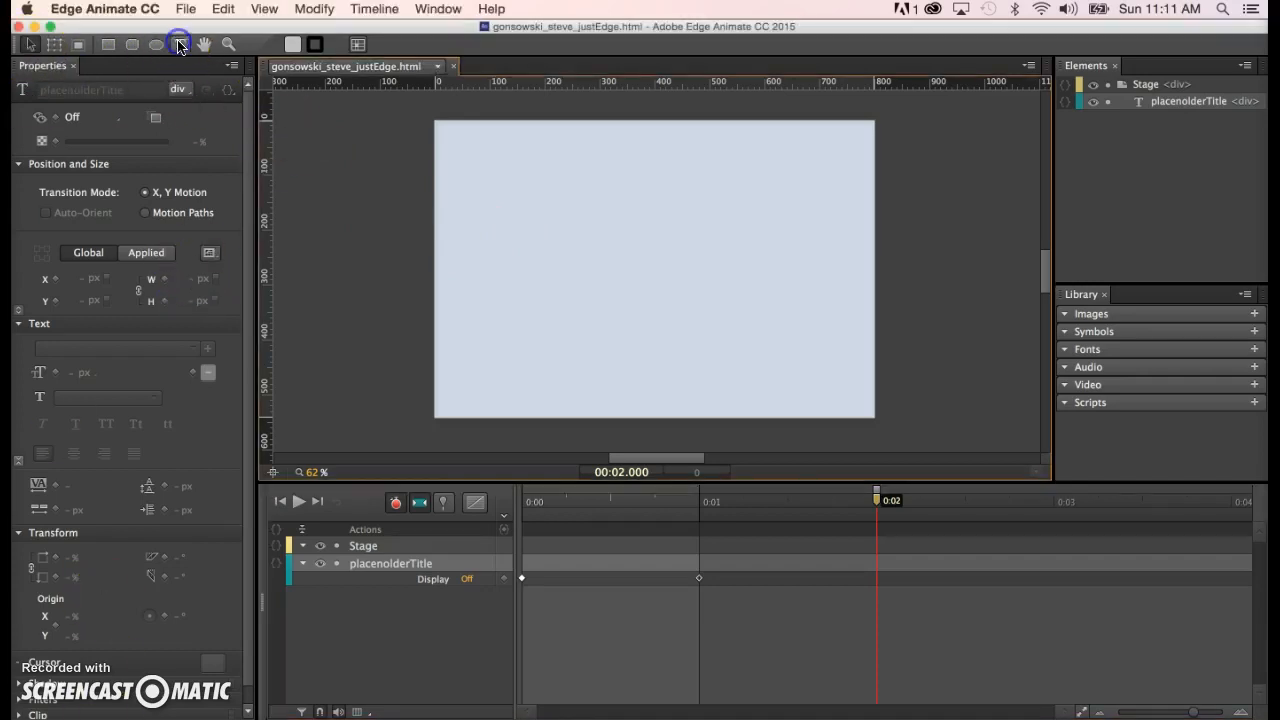
pyautogui.click(498, 230)
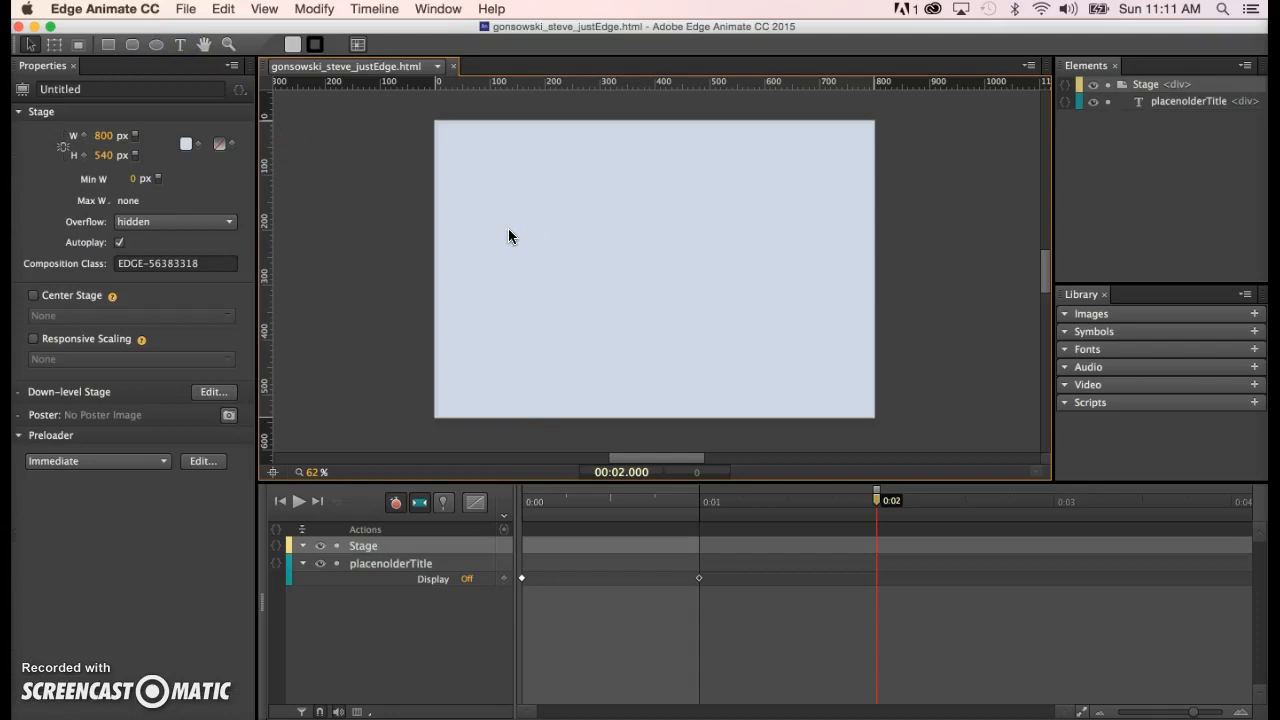
pyautogui.click(508, 240)
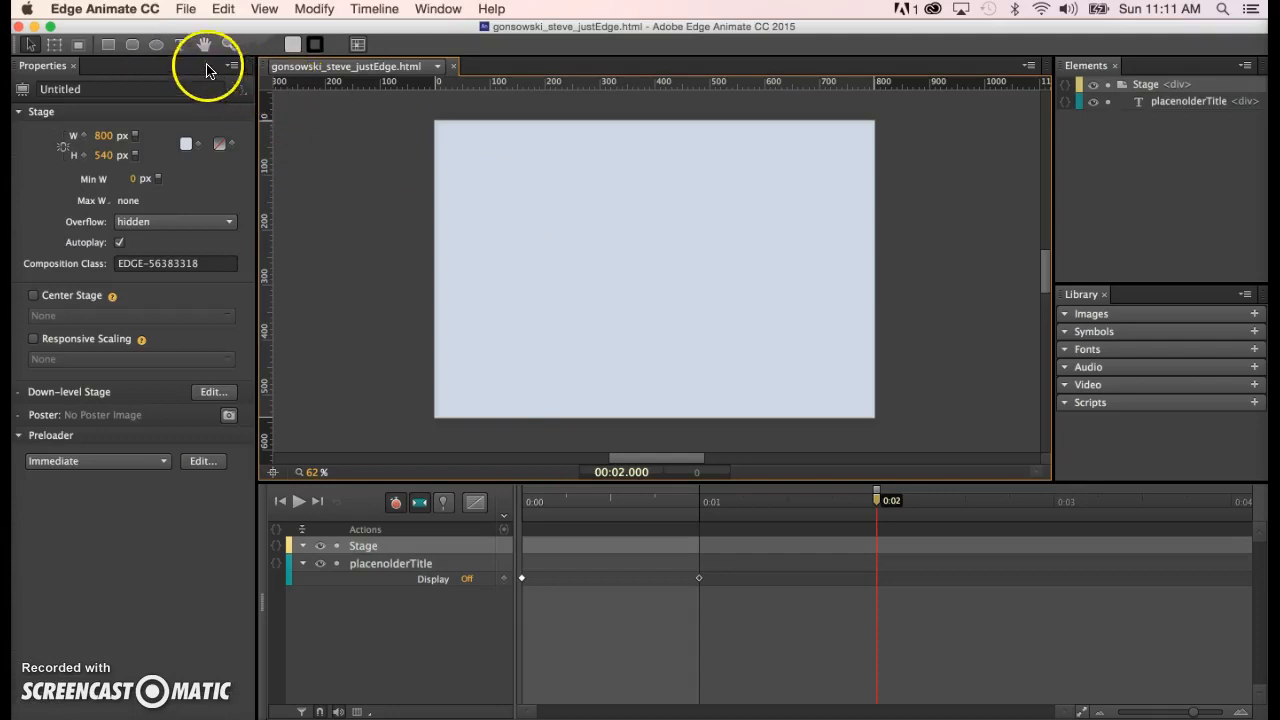
pyautogui.click(180, 44)
pyautogui.click(486, 240)
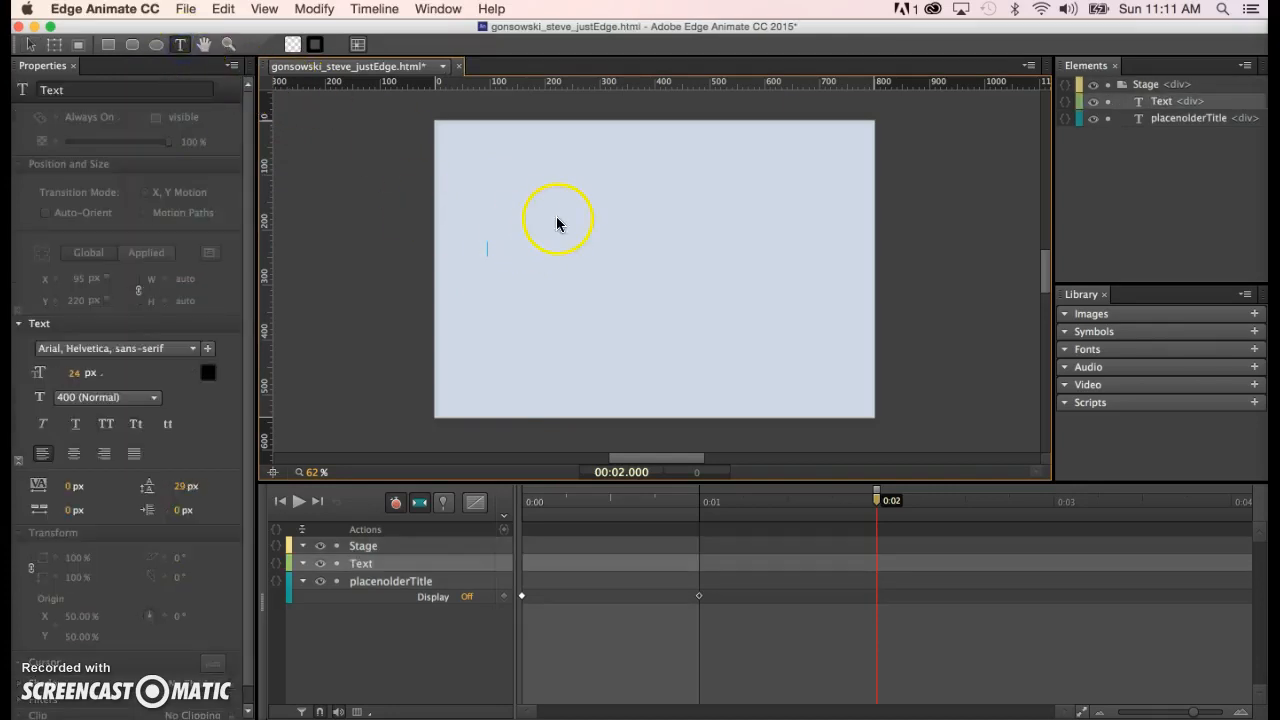
pyautogui.write('I can animate the opacity')
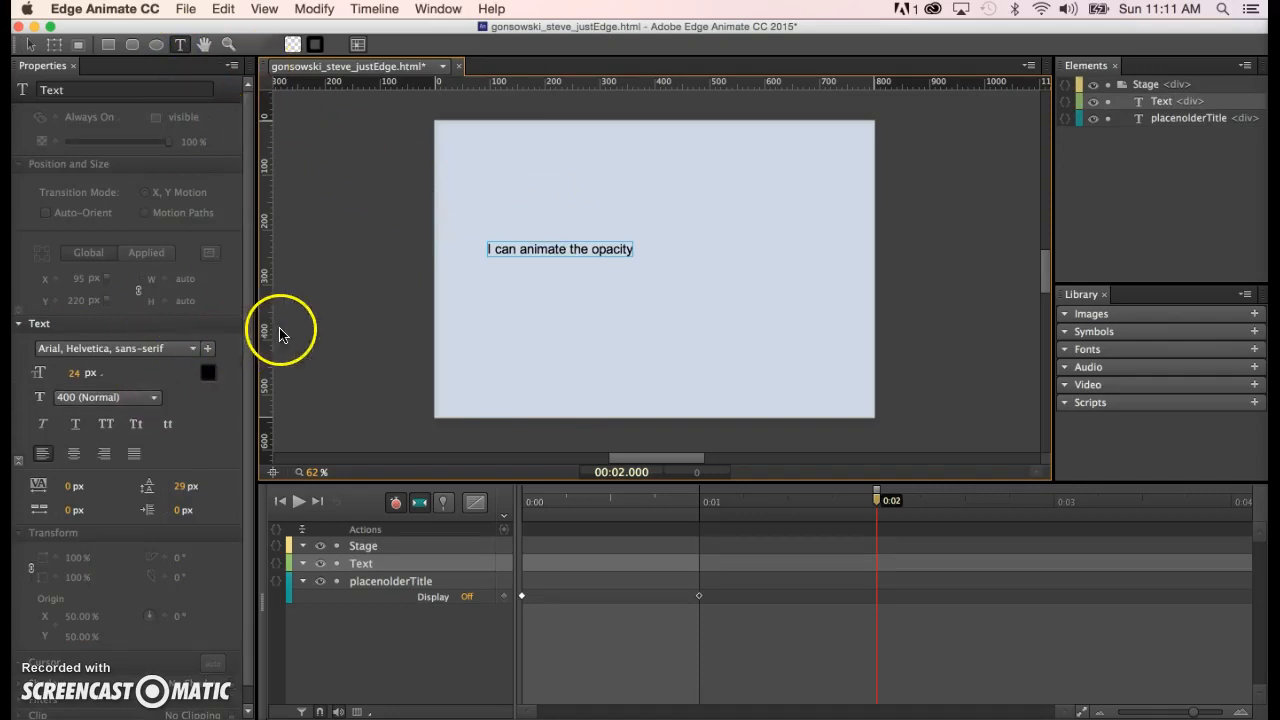
# - Set the new text to Verdana font at 50 px size
pyautogui.doubleClick(605, 250)
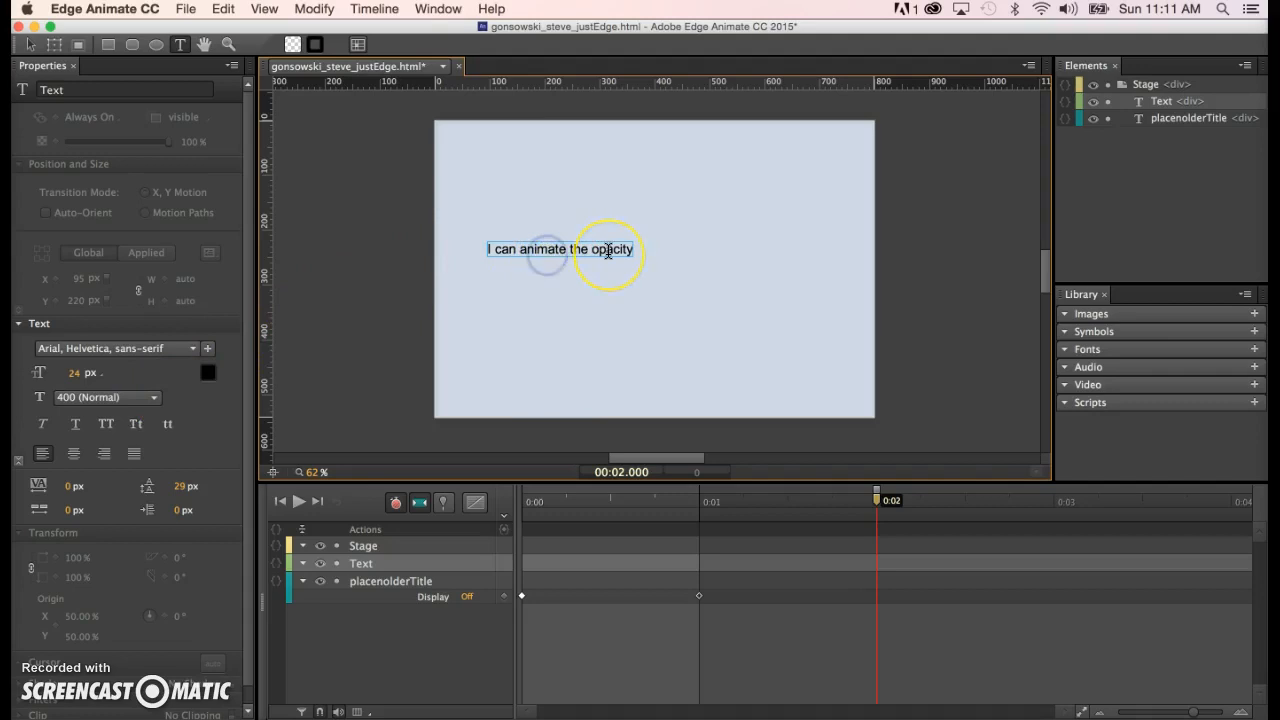
pyautogui.click(193, 349)
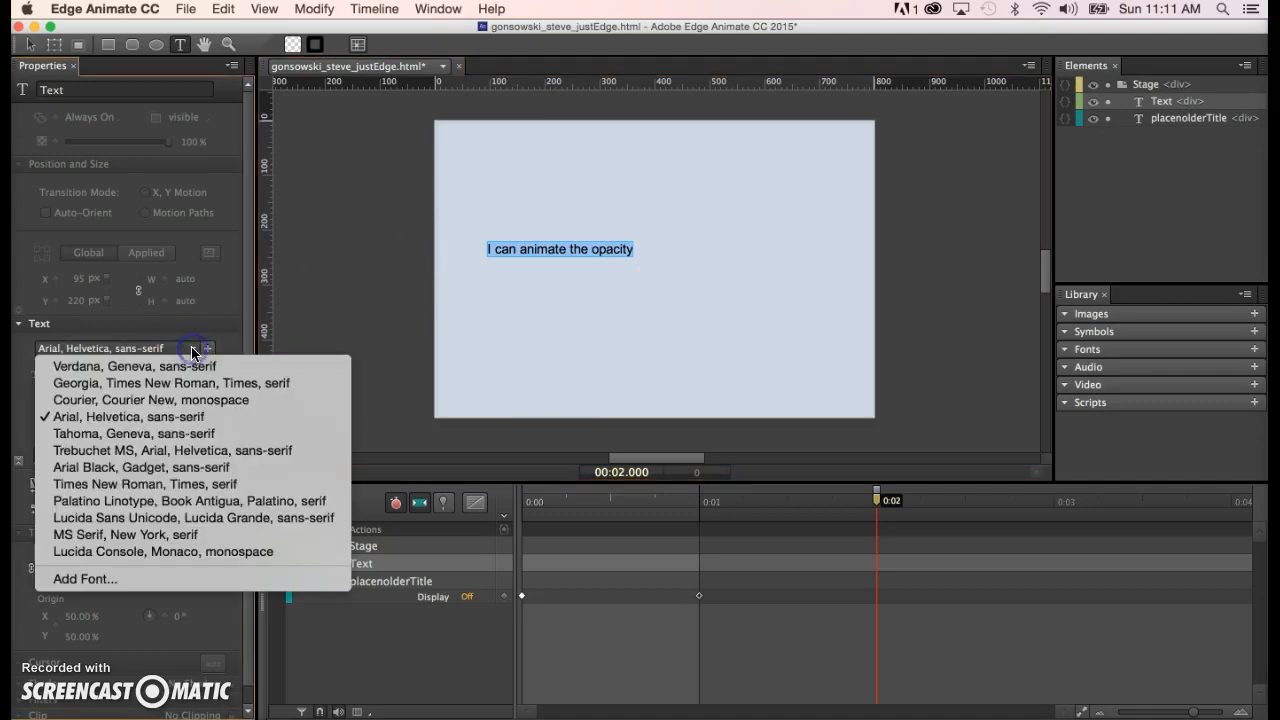
pyautogui.click(188, 366)
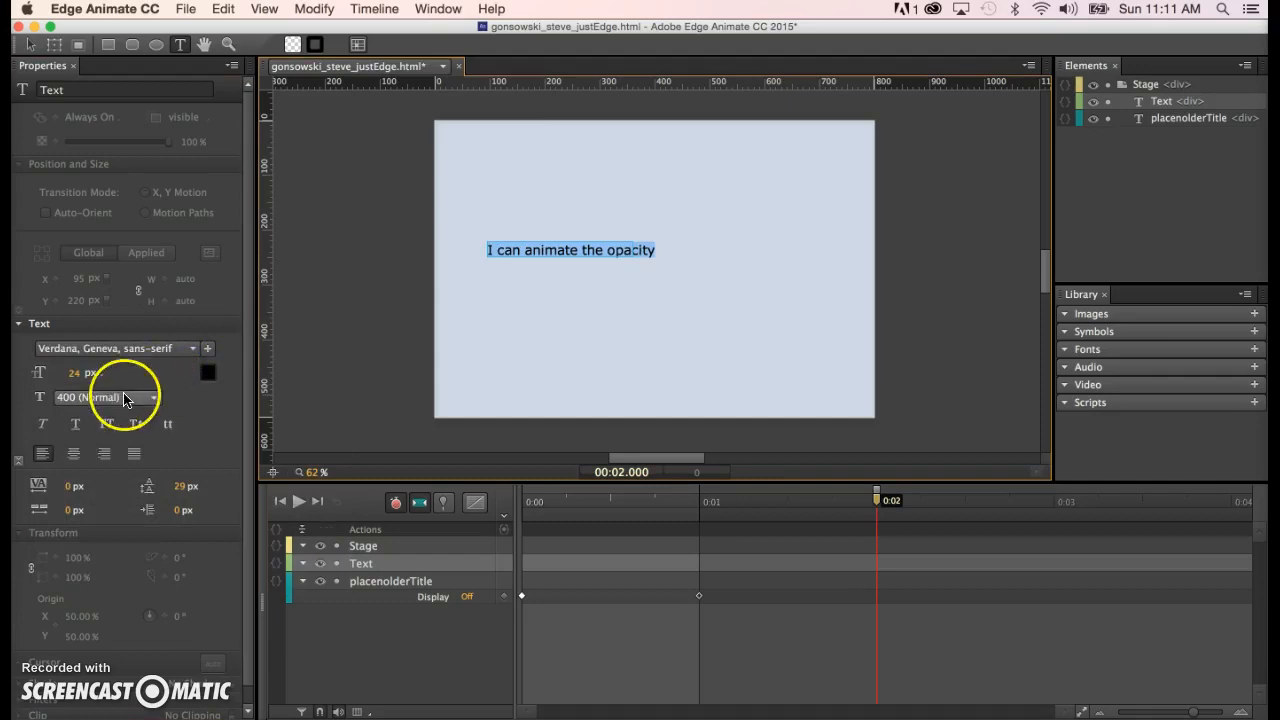
pyautogui.moveTo(74, 376); pyautogui.dragTo(101, 373)
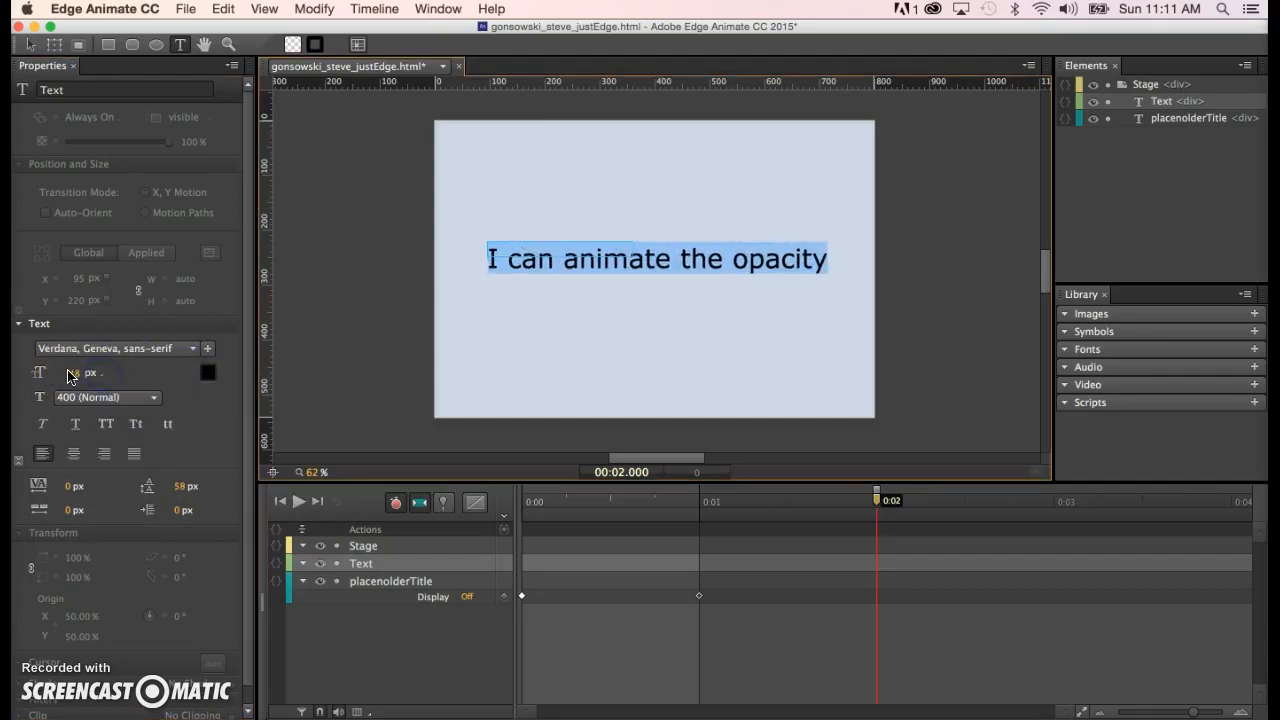
pyautogui.click(70, 376)
pyautogui.write('50')
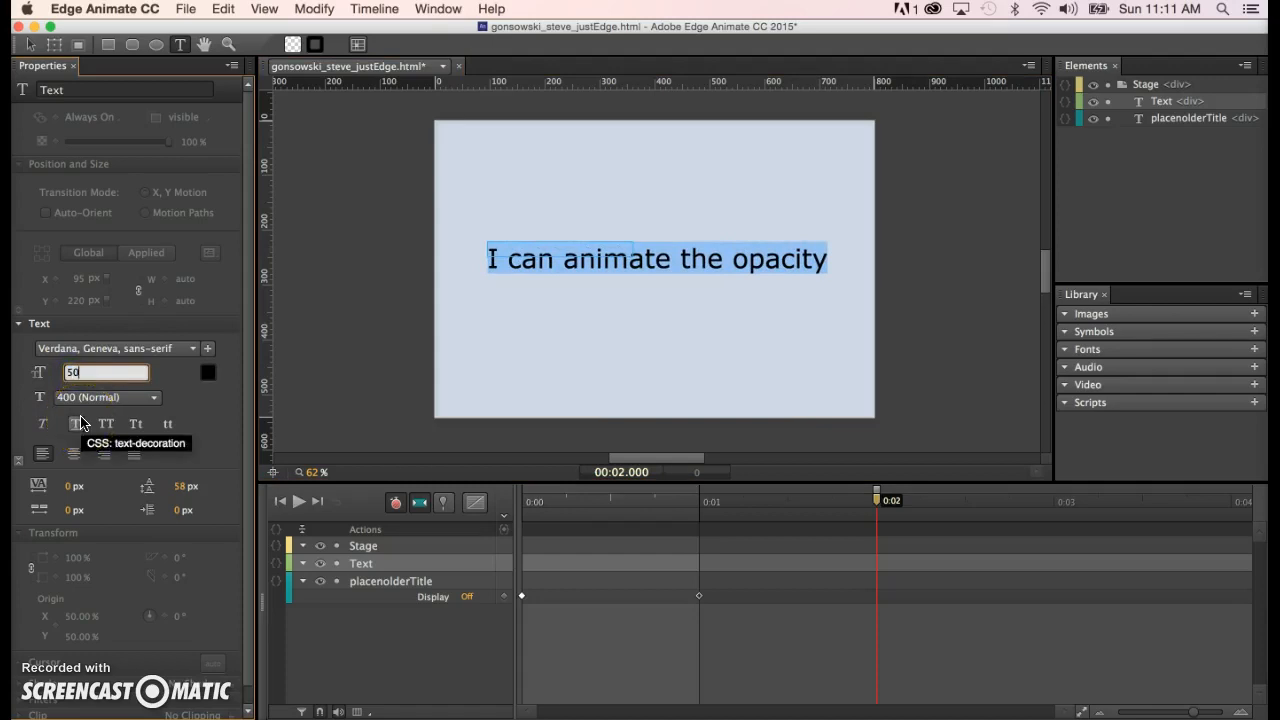
pyautogui.press('Return')
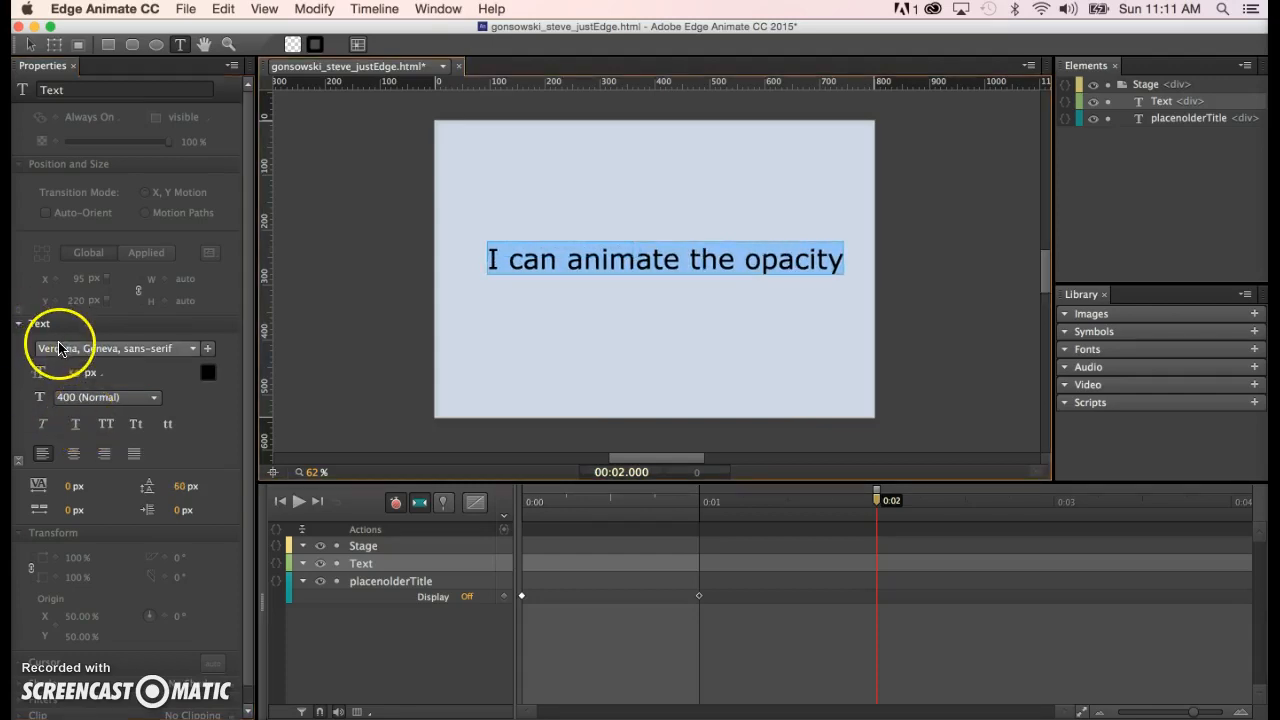
# - Move the 'I can animate the opacity' text box up and left to about X 74, Y 152
pyautogui.click(31, 49)
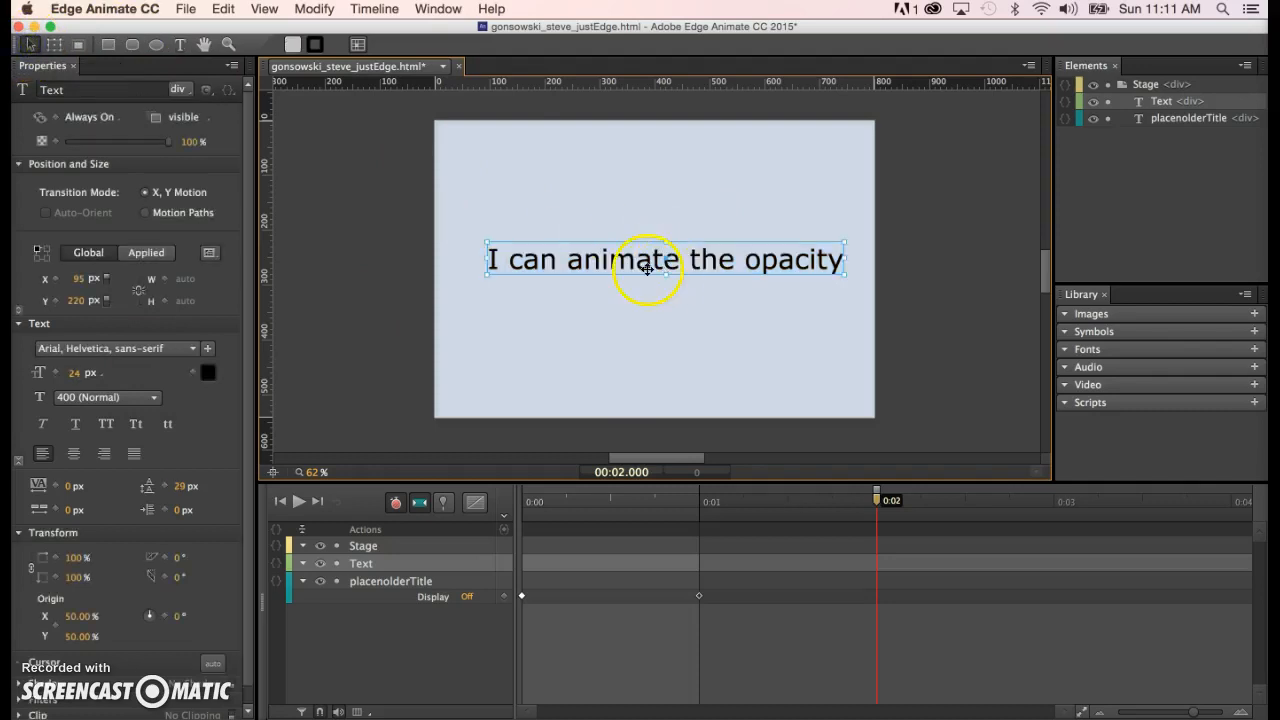
pyautogui.moveTo(638, 259); pyautogui.dragTo(628, 222)
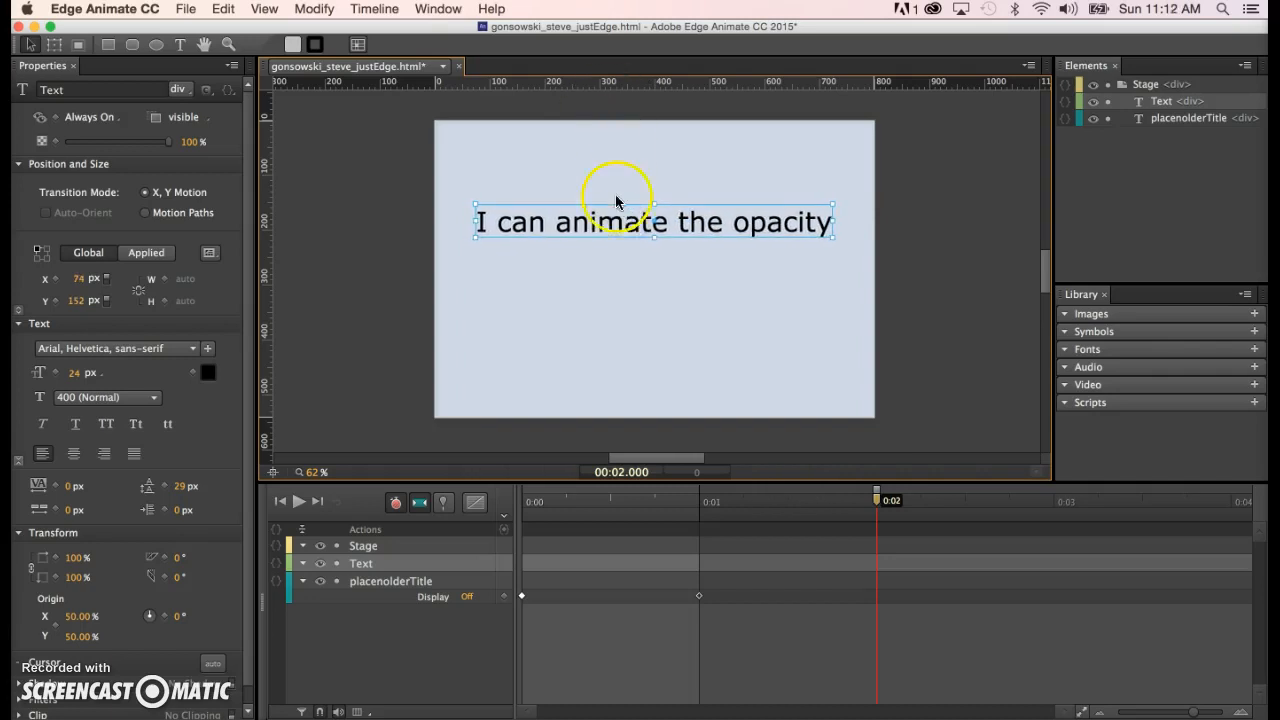
pyautogui.click(584, 108)
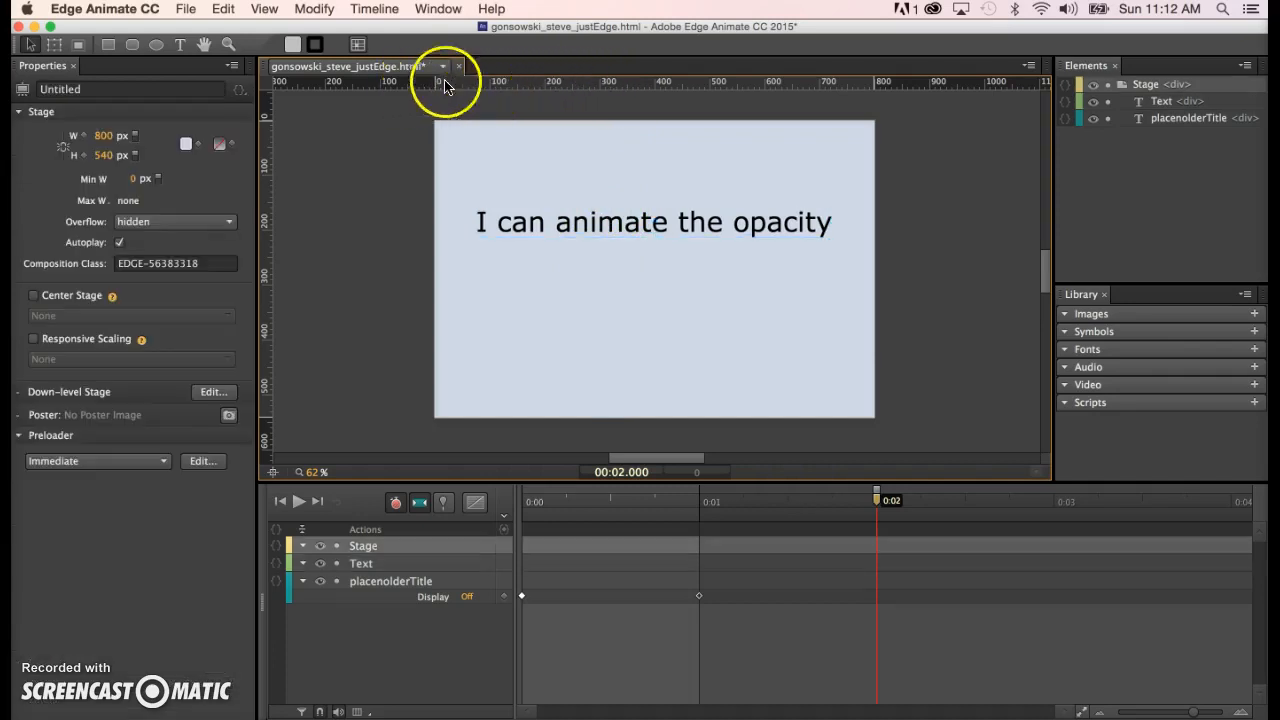
# - Drag a horizontal guide from the top ruler through the text, then reselect the text
pyautogui.moveTo(614, 86); pyautogui.dragTo(624, 232)
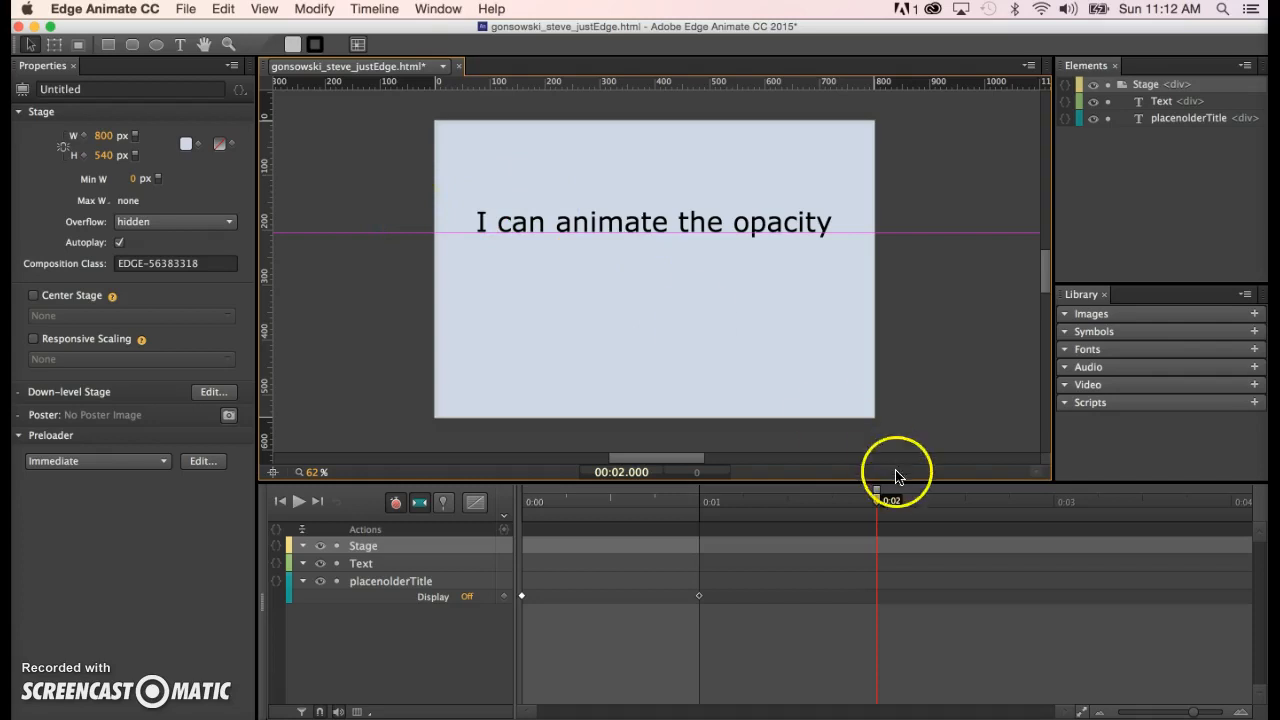
pyautogui.hscroll(2, 910, 350)
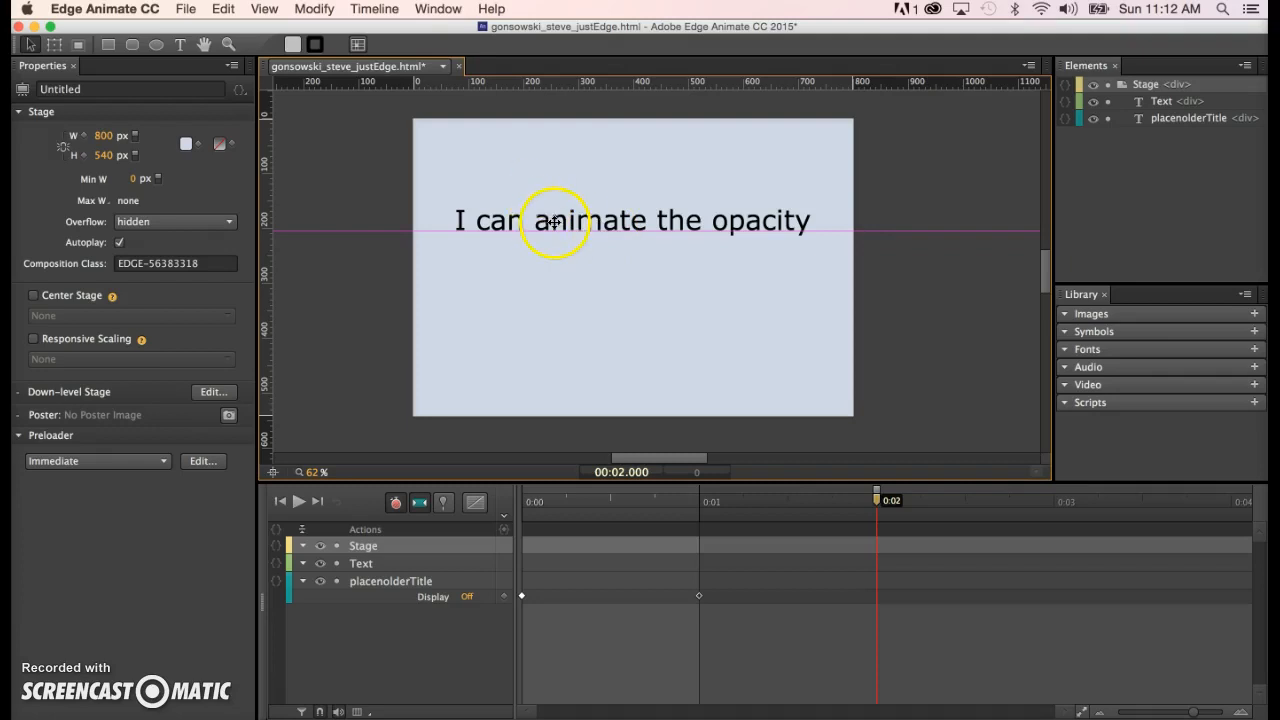
pyautogui.click(620, 221)
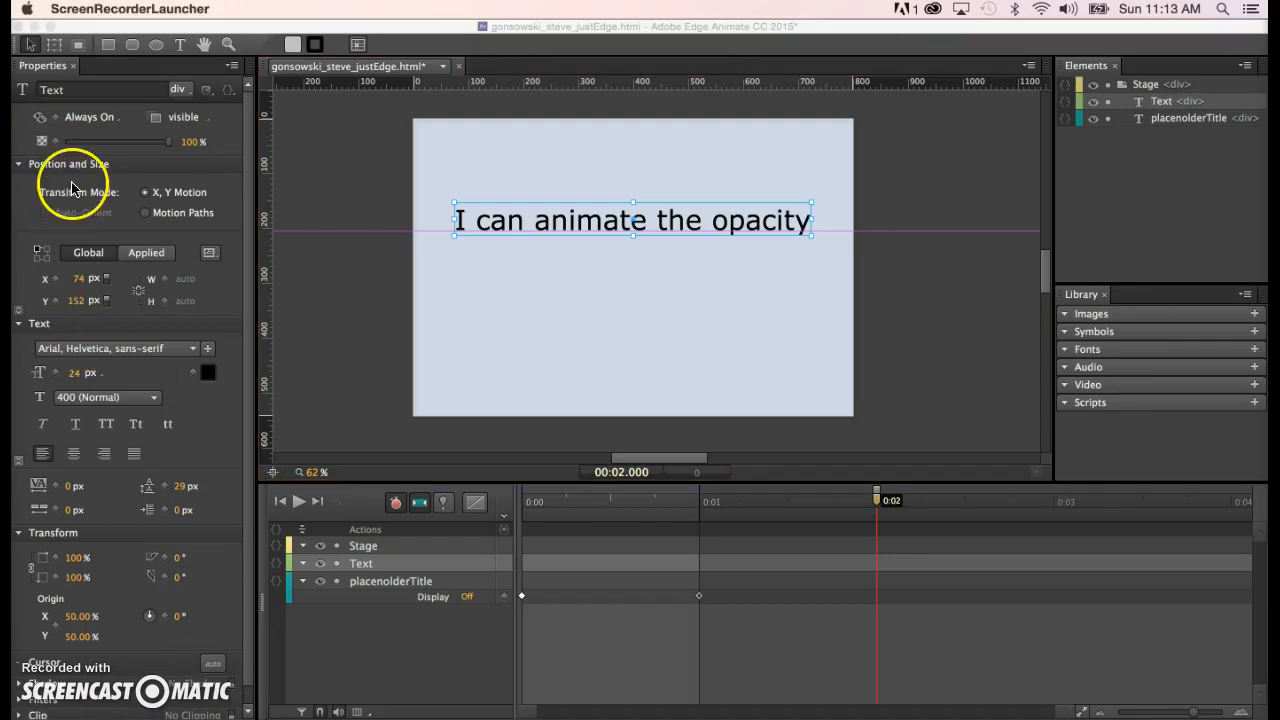
# - Add text opacity keyframes at 0:02 and 0:03, then return to the 0:02 keyframe
pyautogui.click(56, 144)
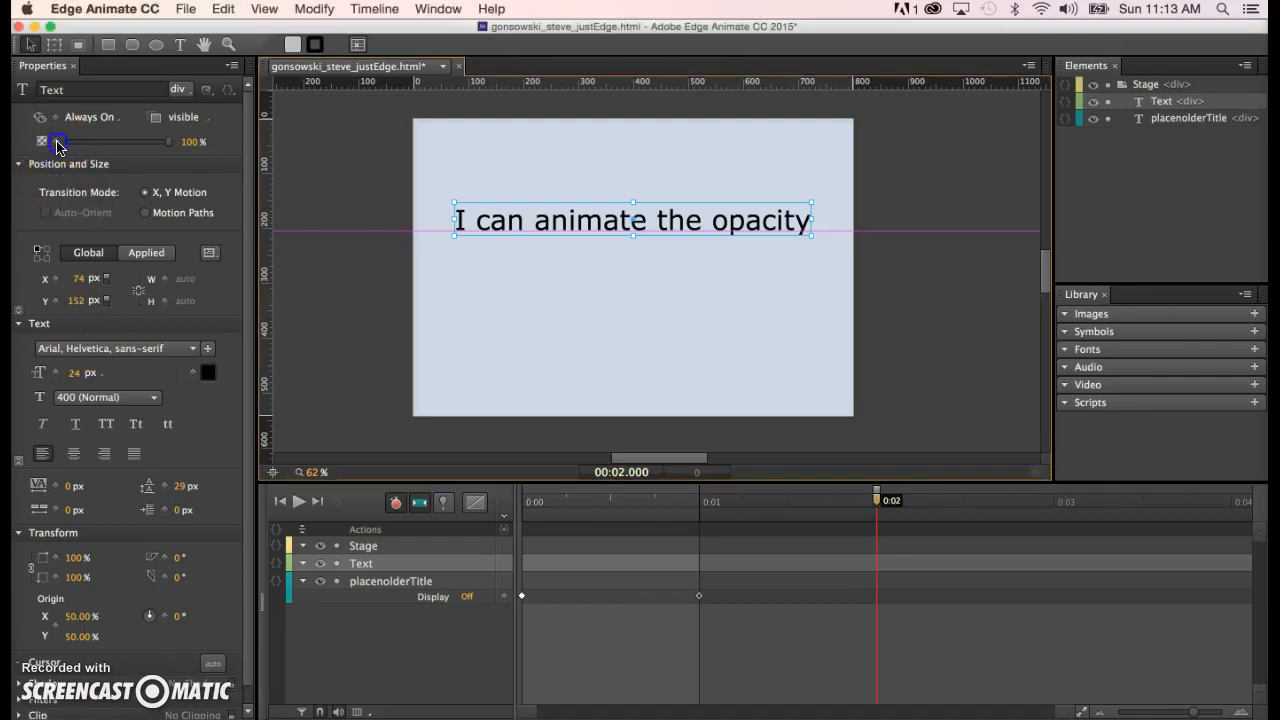
pyautogui.click(56, 144)
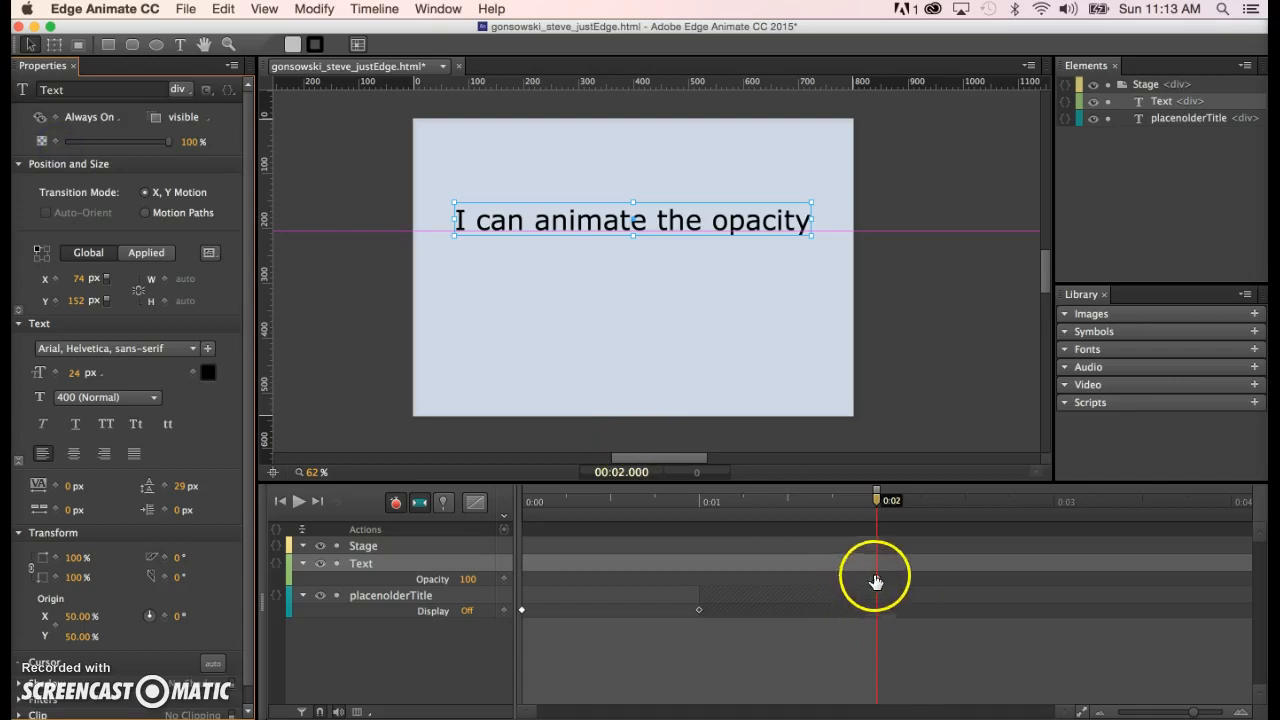
pyautogui.click(877, 502)
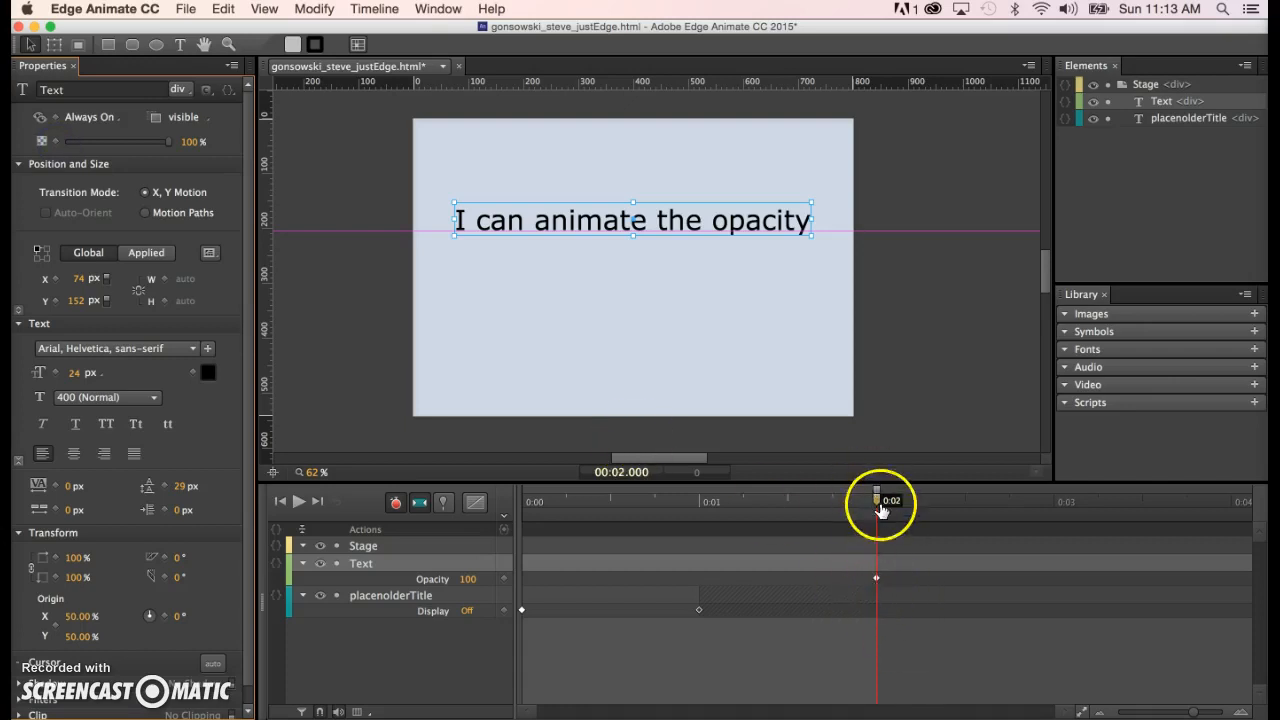
pyautogui.moveTo(877, 502); pyautogui.dragTo(1048, 551)
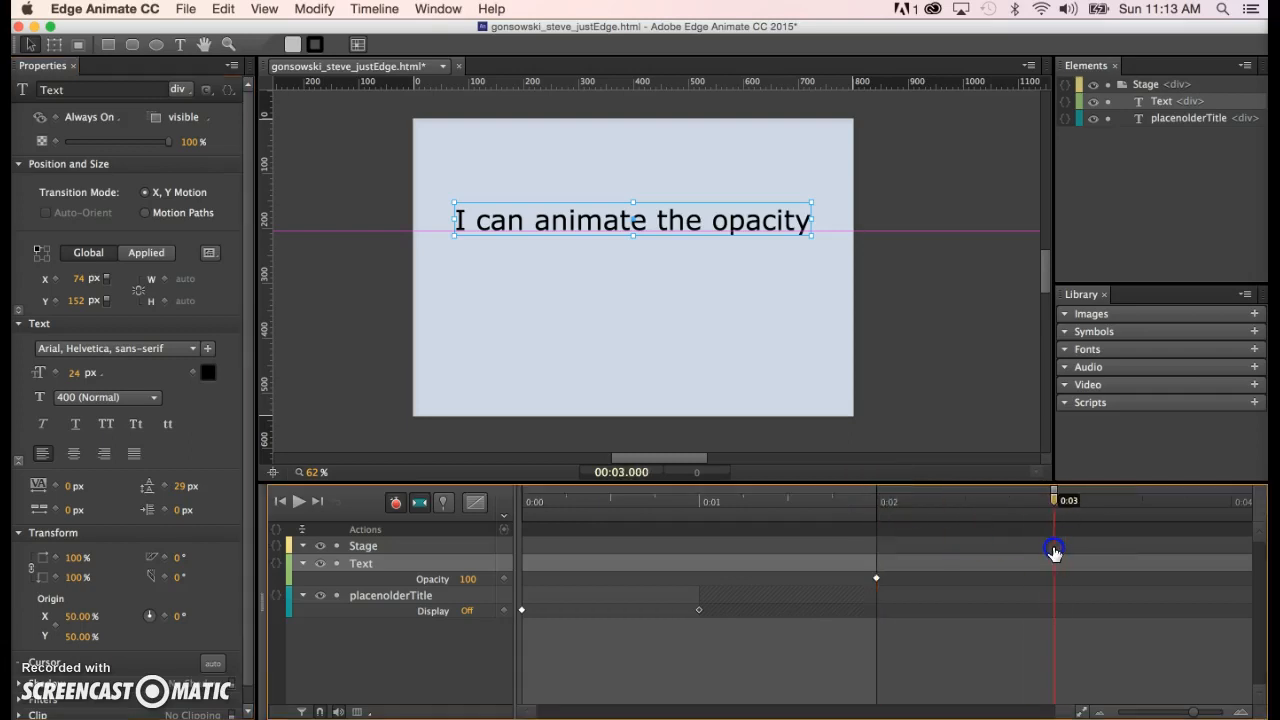
pyautogui.click(52, 143)
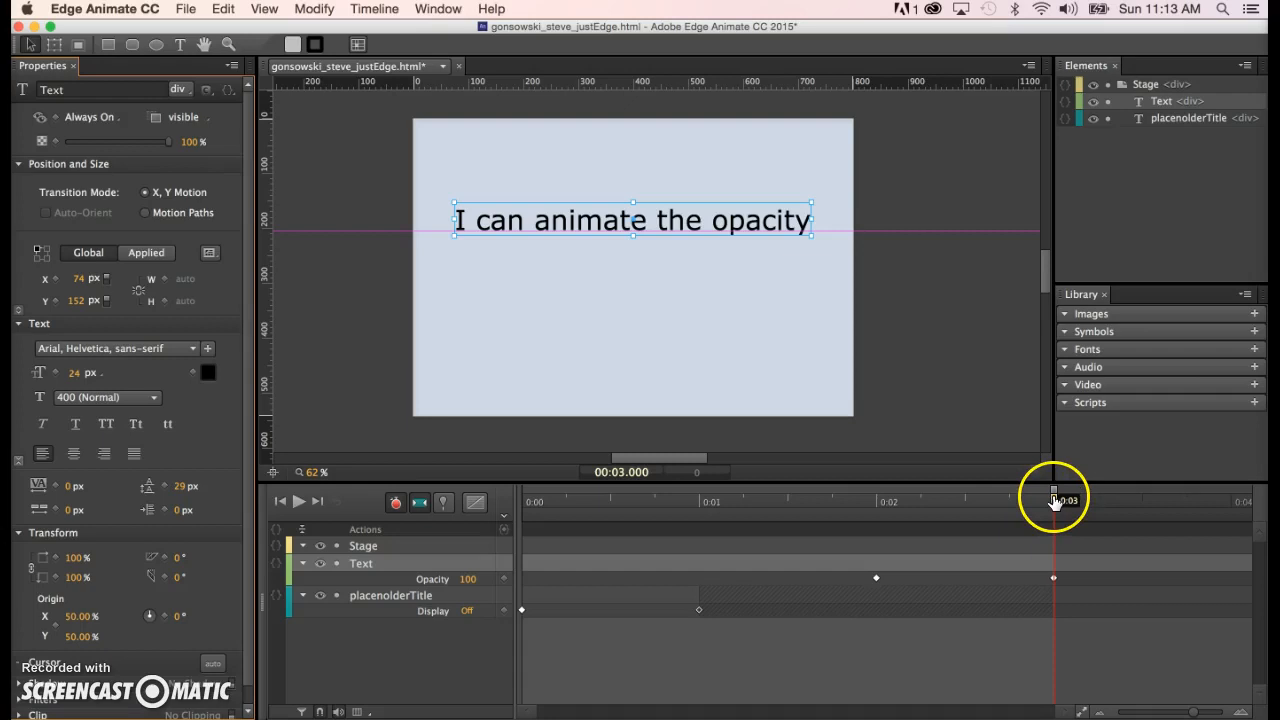
pyautogui.moveTo(1053, 500); pyautogui.dragTo(878, 510)
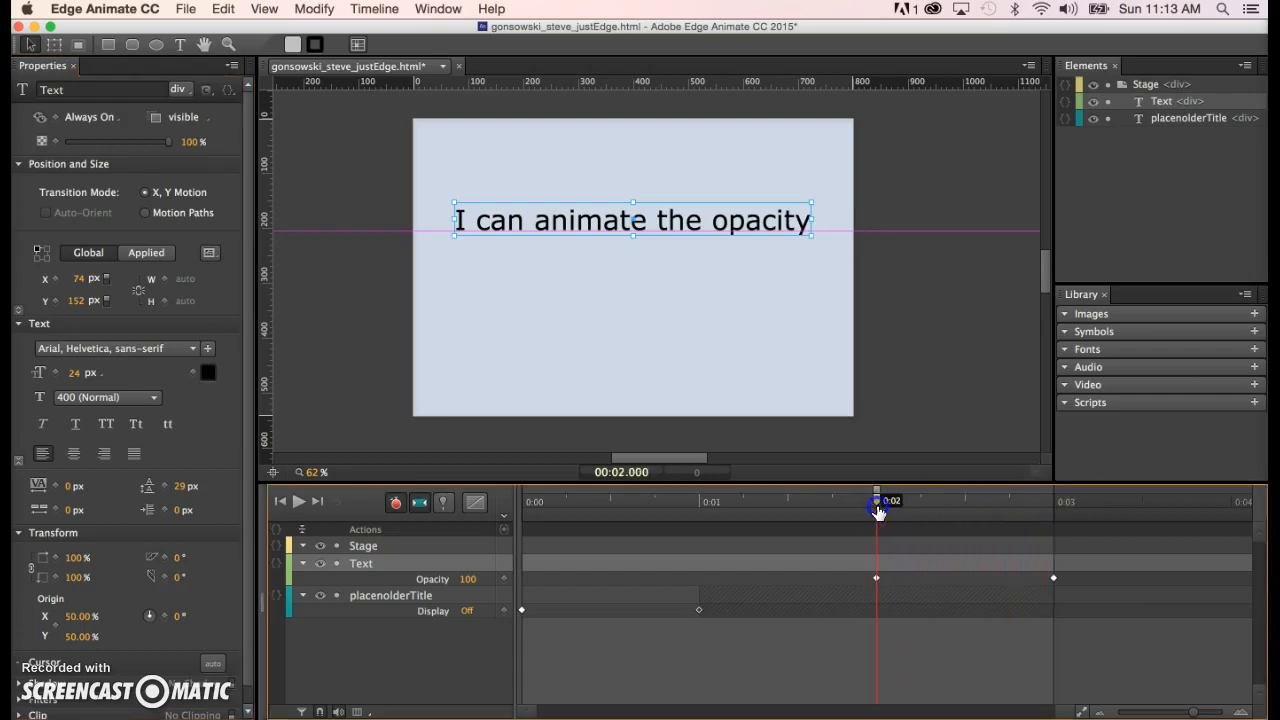
pyautogui.click(875, 587)
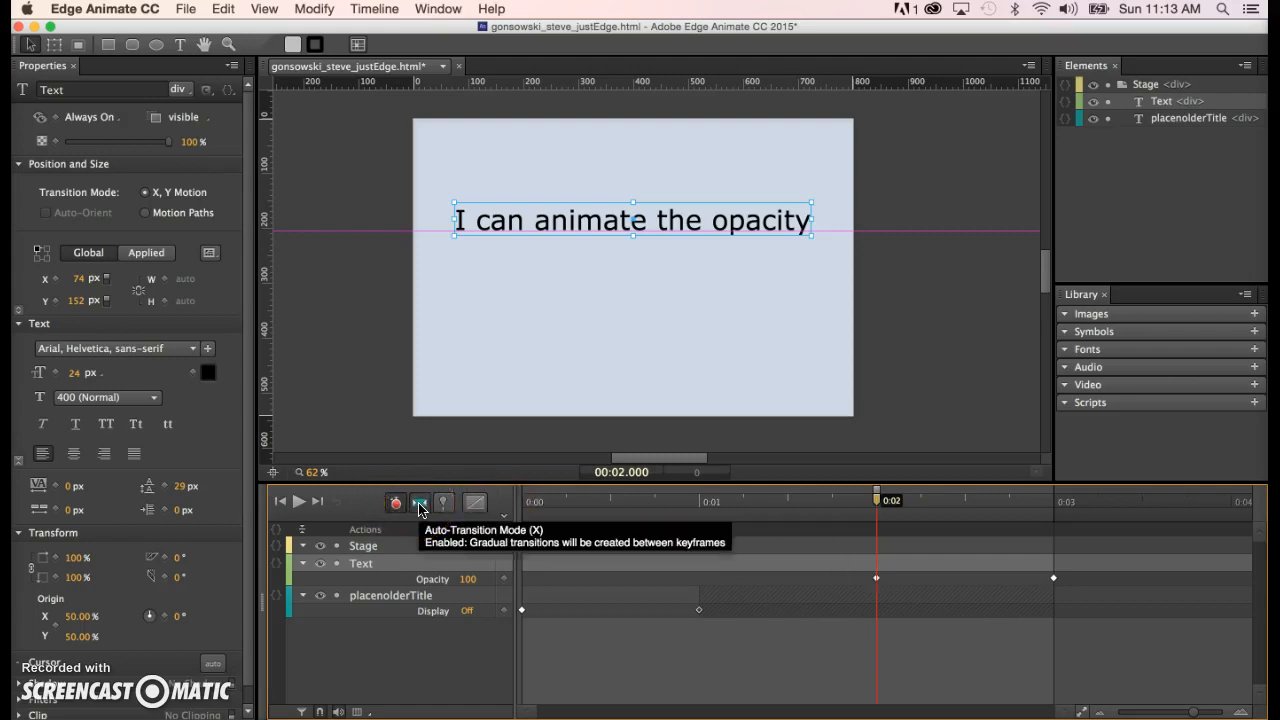
pyautogui.click(396, 508)
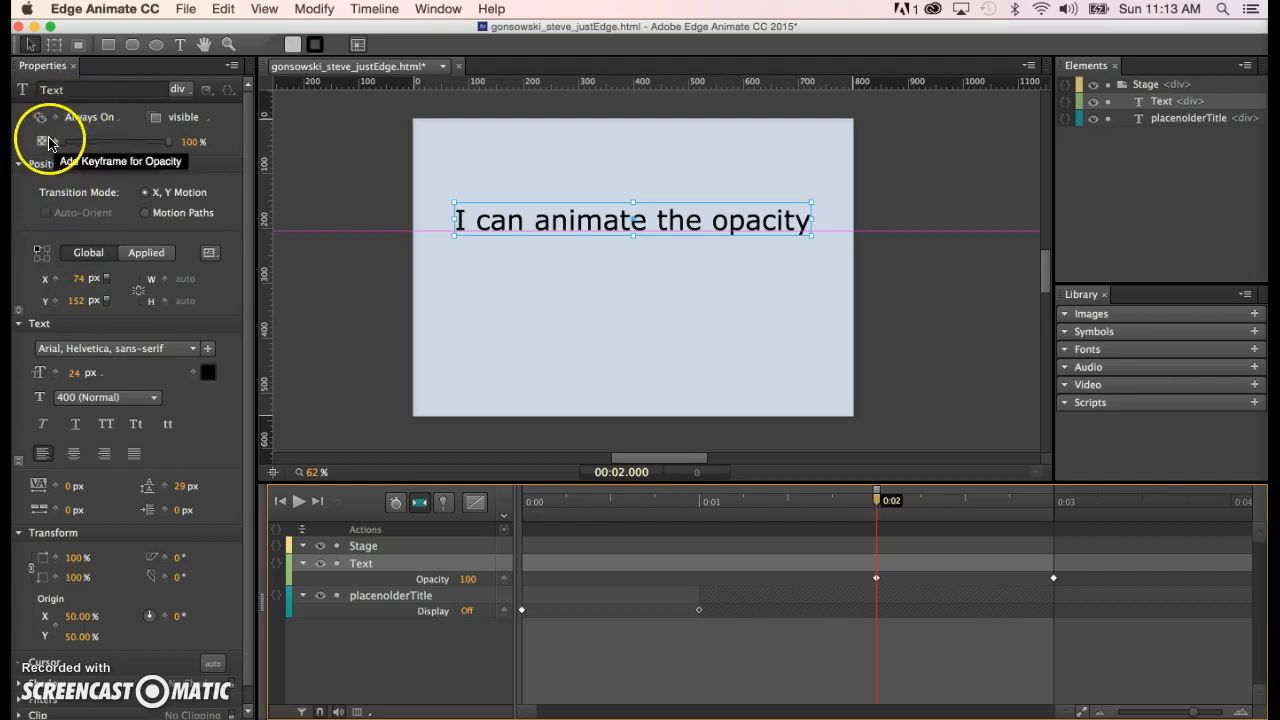
# - Set the text's opacity to 0 at 0:02 and scrub to preview the fade-in to 100%
pyautogui.click(189, 142)
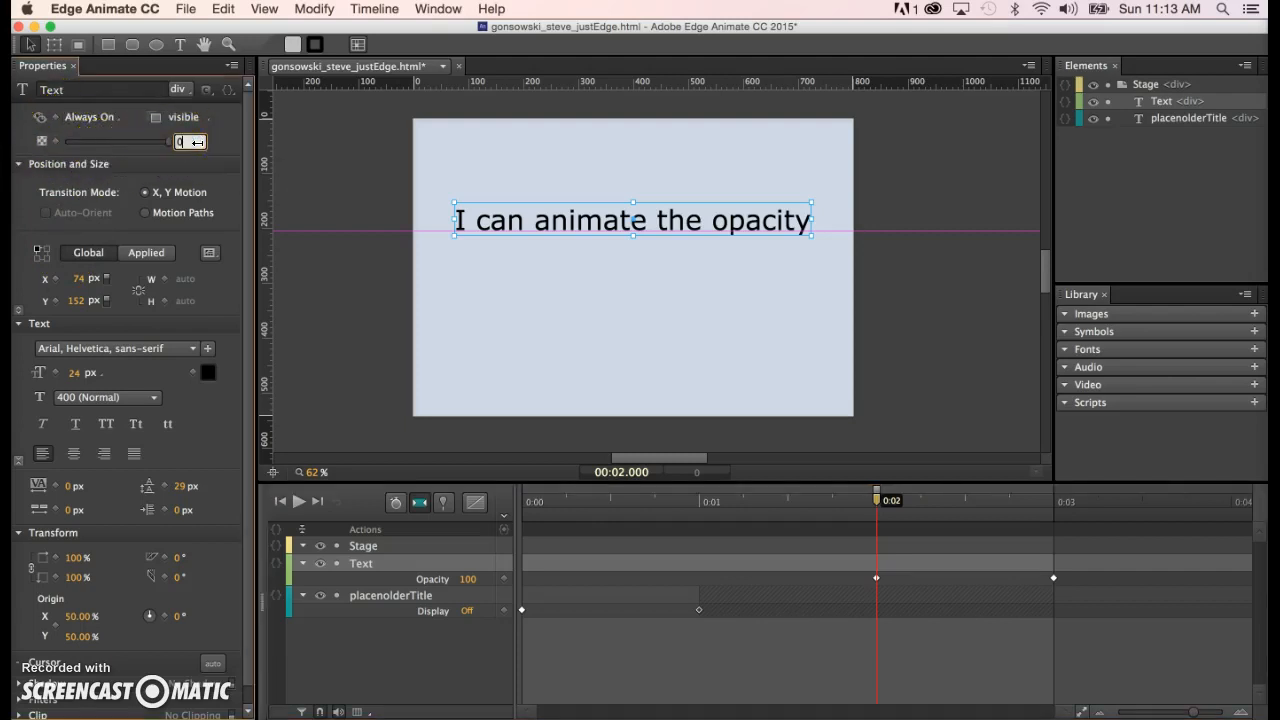
pyautogui.write('0')
pyautogui.press('Return')
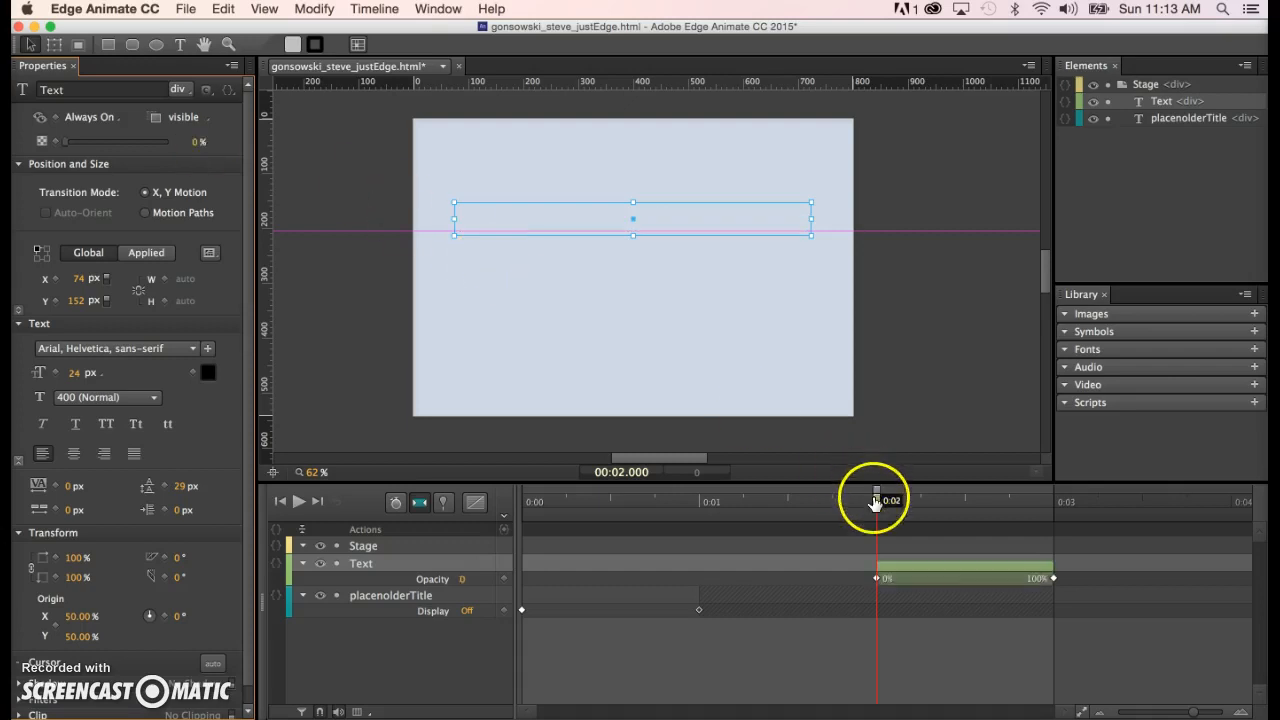
pyautogui.click(421, 507)
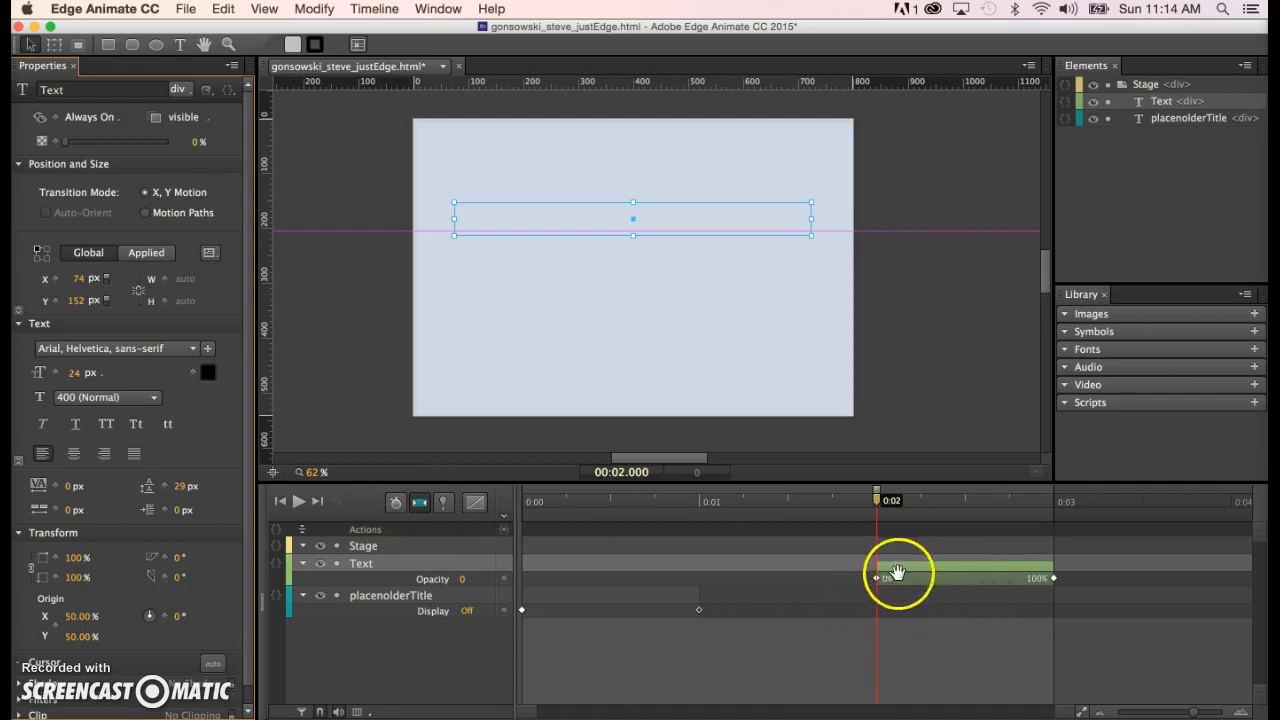
pyautogui.moveTo(877, 502); pyautogui.dragTo(1051, 513)
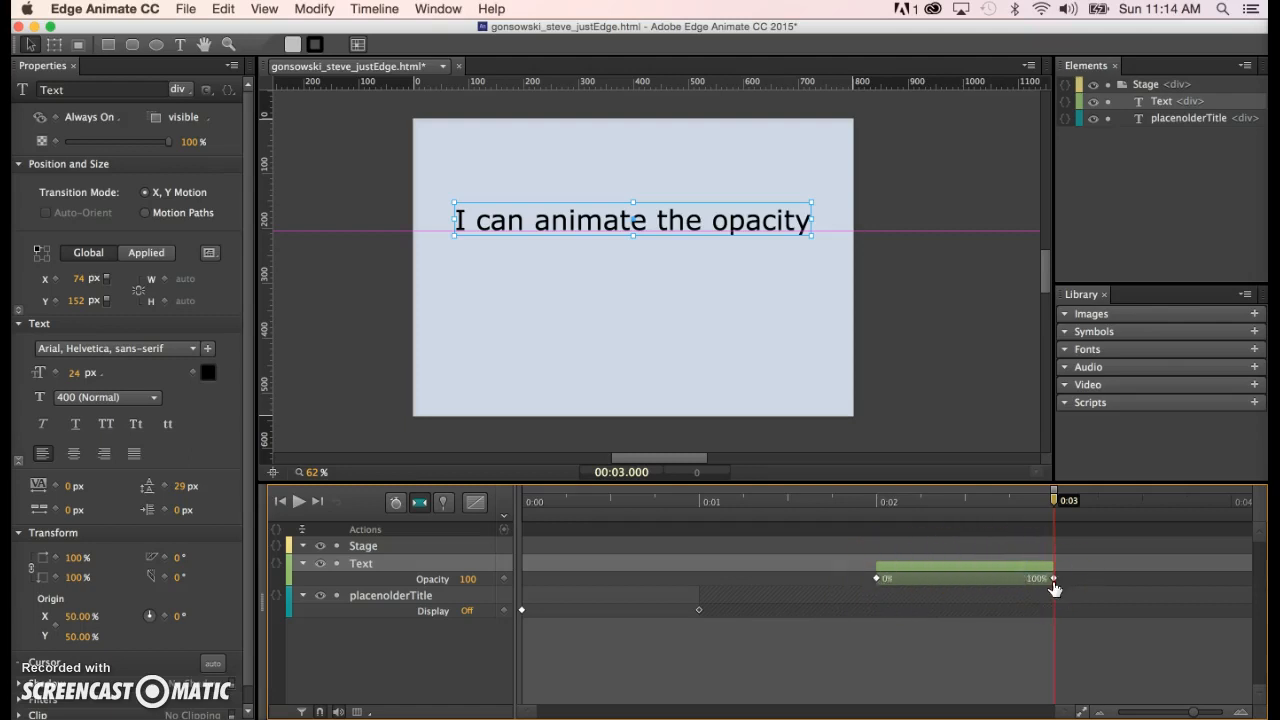
pyautogui.click(1054, 500)
pyautogui.moveTo(1053, 502); pyautogui.dragTo(875, 508)
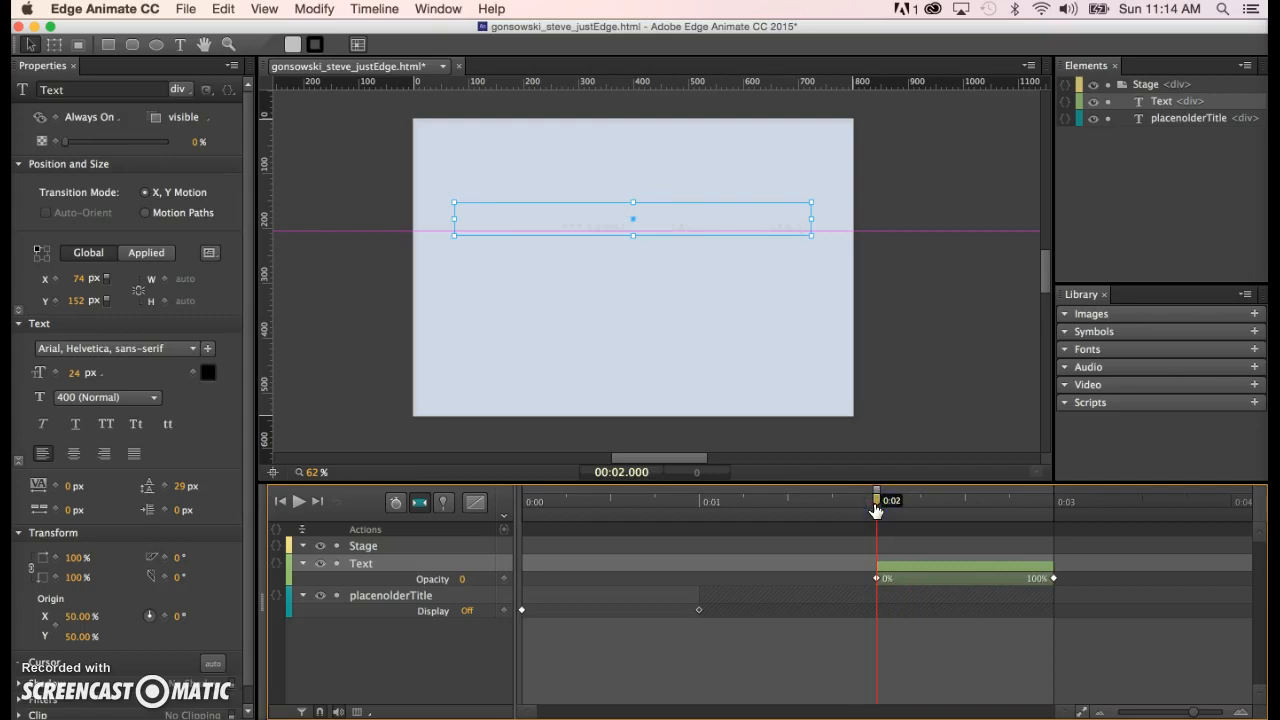
pyautogui.moveTo(875, 505); pyautogui.dragTo(1054, 508)
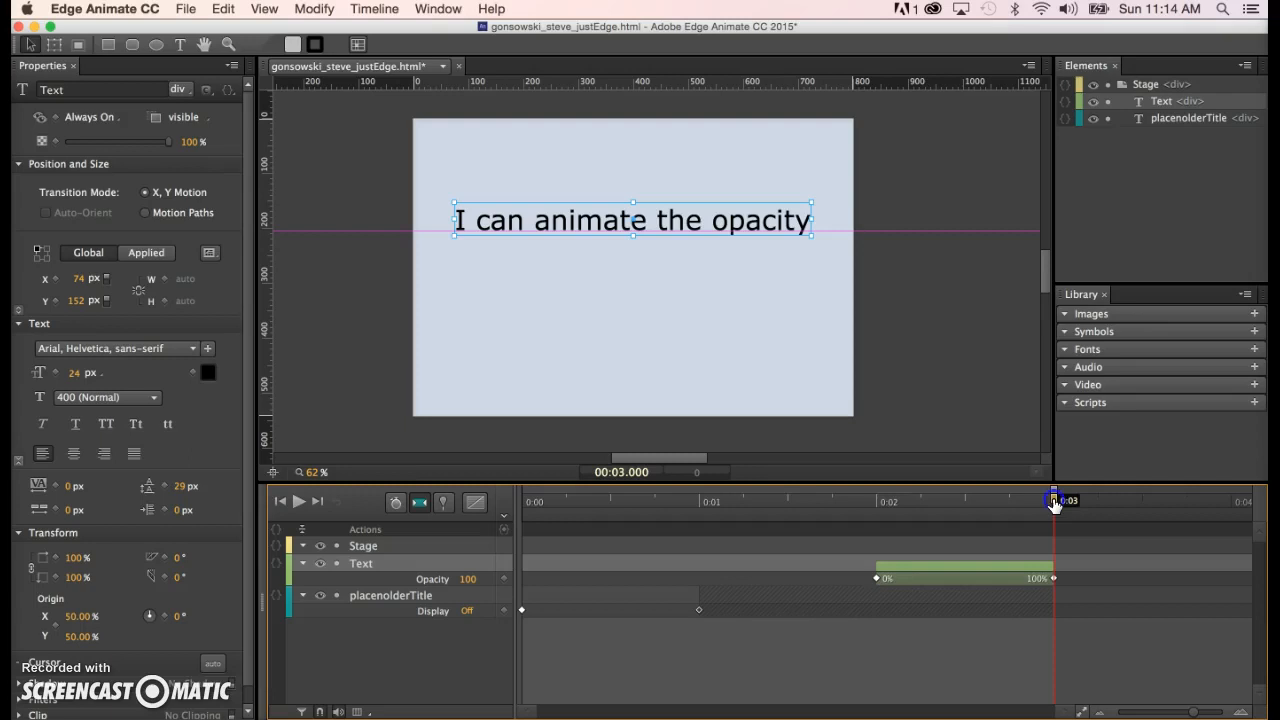
pyautogui.moveTo(1045, 506); pyautogui.dragTo(991, 516)
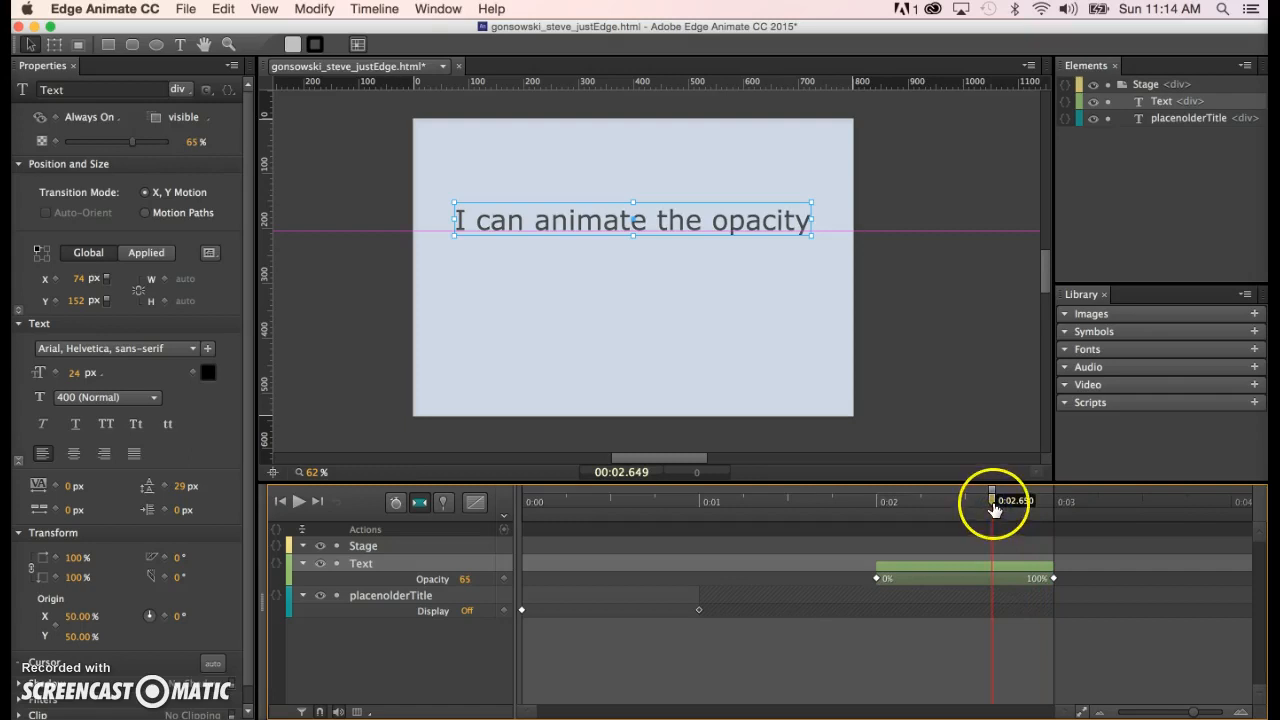
pyautogui.moveTo(992, 508); pyautogui.dragTo(1048, 526)
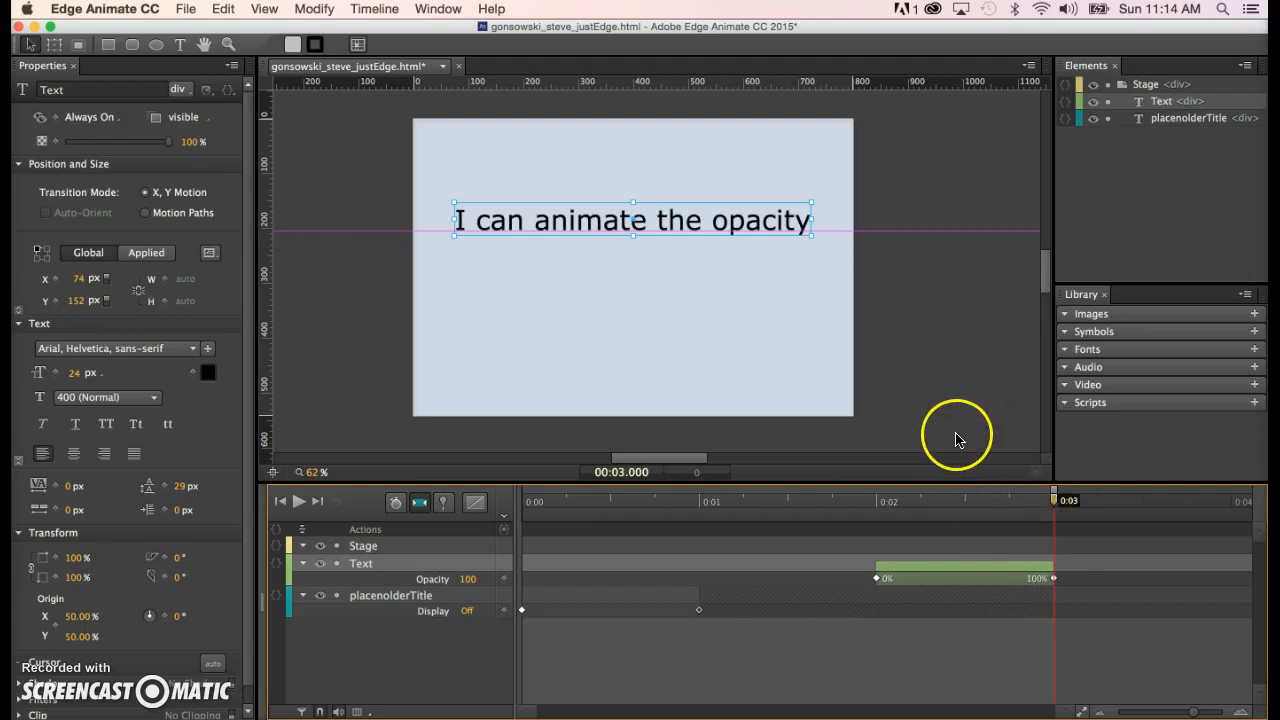
pyautogui.hscroll(2, 955, 435)
pyautogui.hscroll(1, 955, 435)
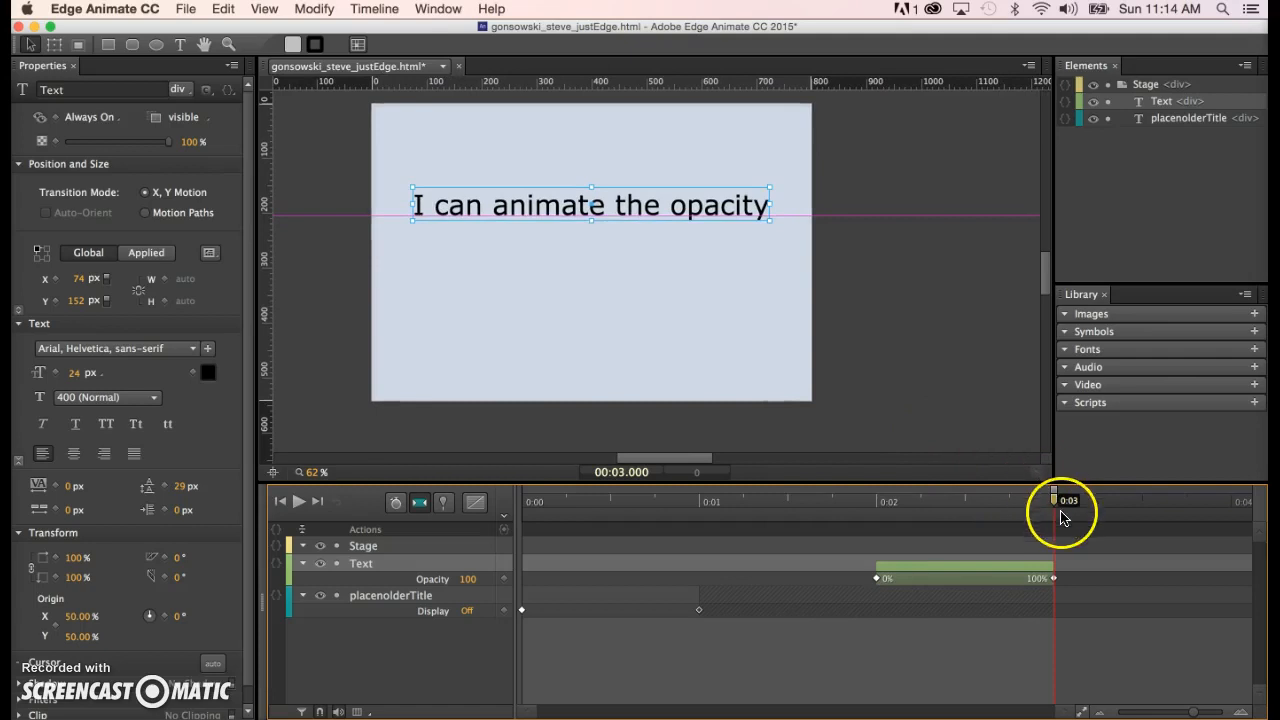
# - At 0:04, add an opacity keyframe holding the text at 100%, undoing a stray Display keyframe
pyautogui.moveTo(1057, 503); pyautogui.dragTo(1233, 531)
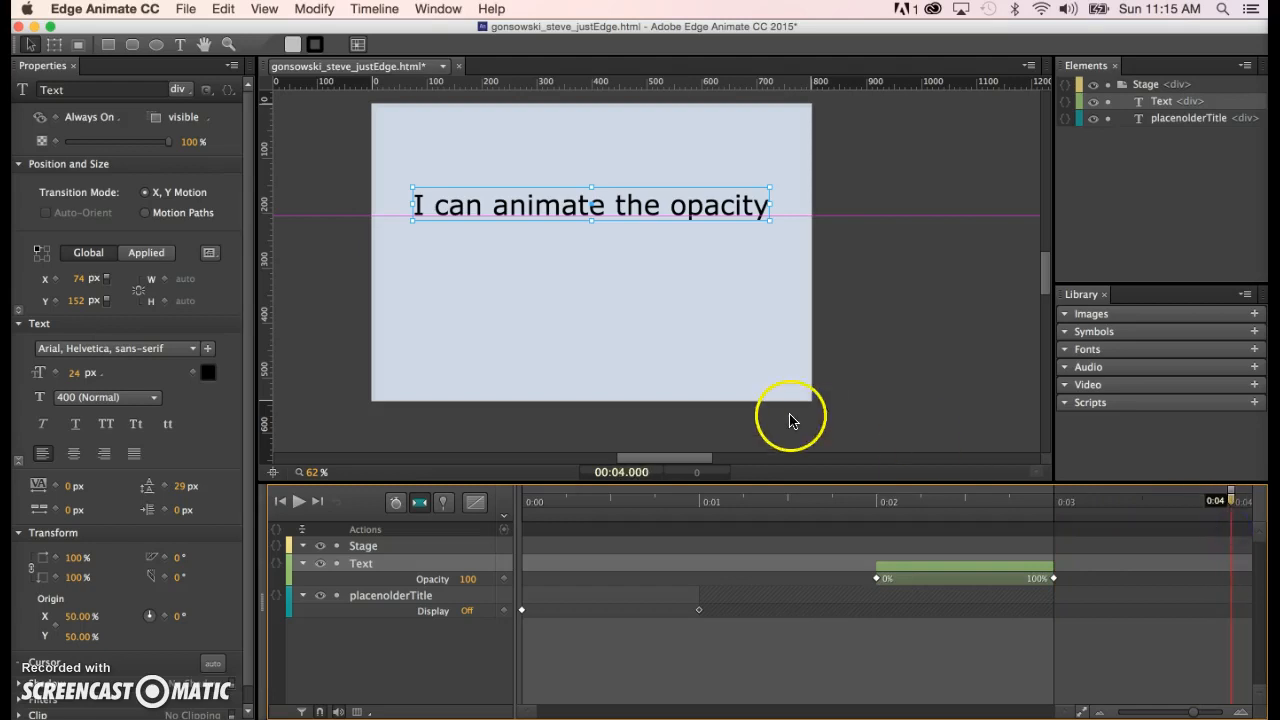
pyautogui.click(53, 118)
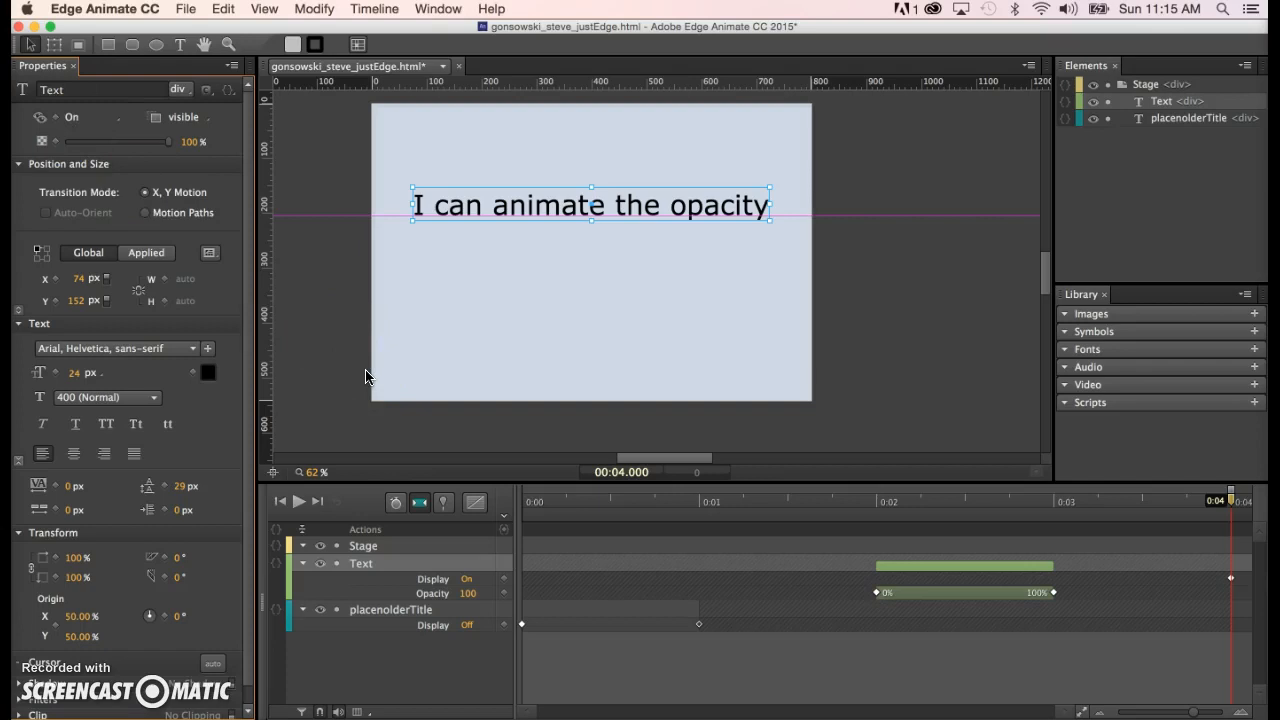
pyautogui.press('super+z')
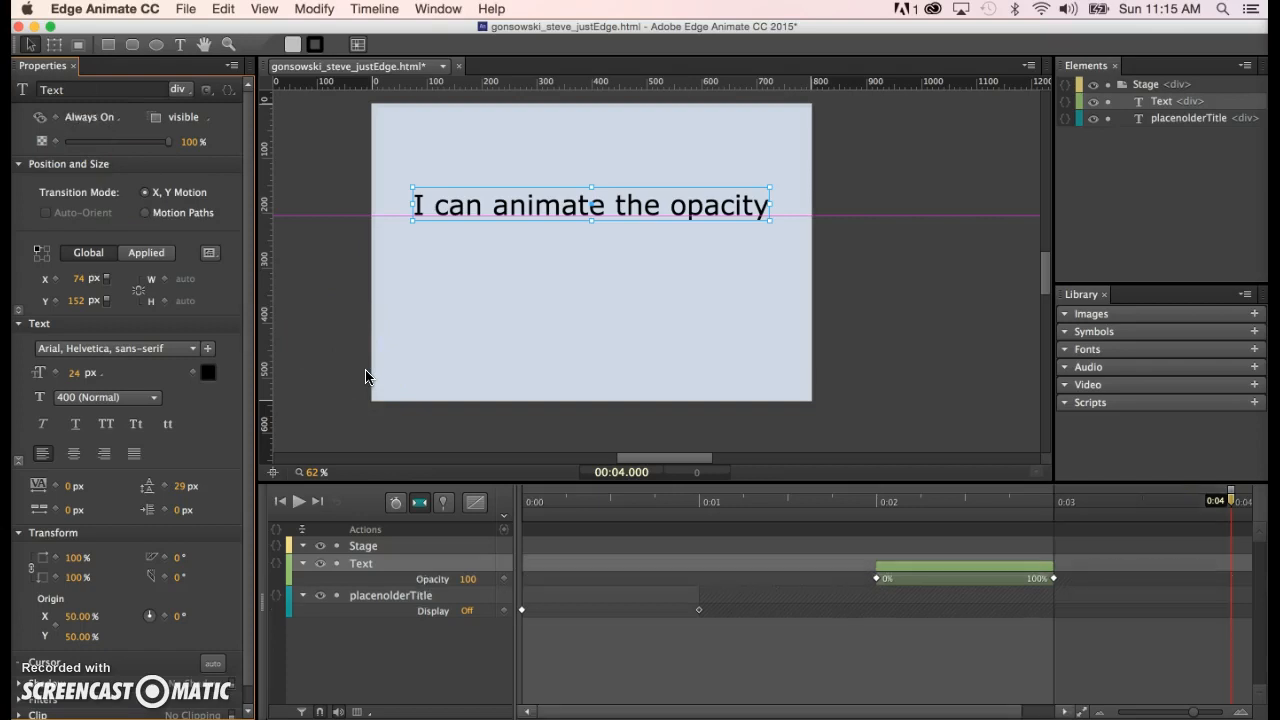
pyautogui.click(55, 142)
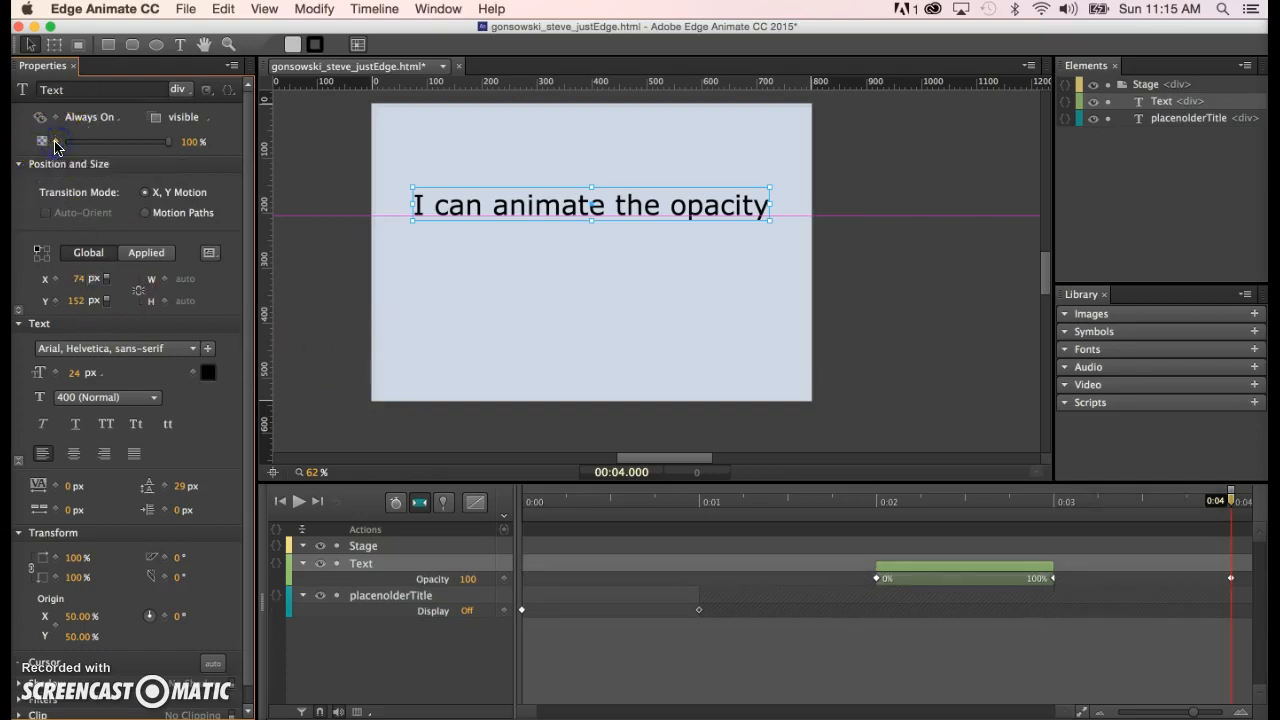